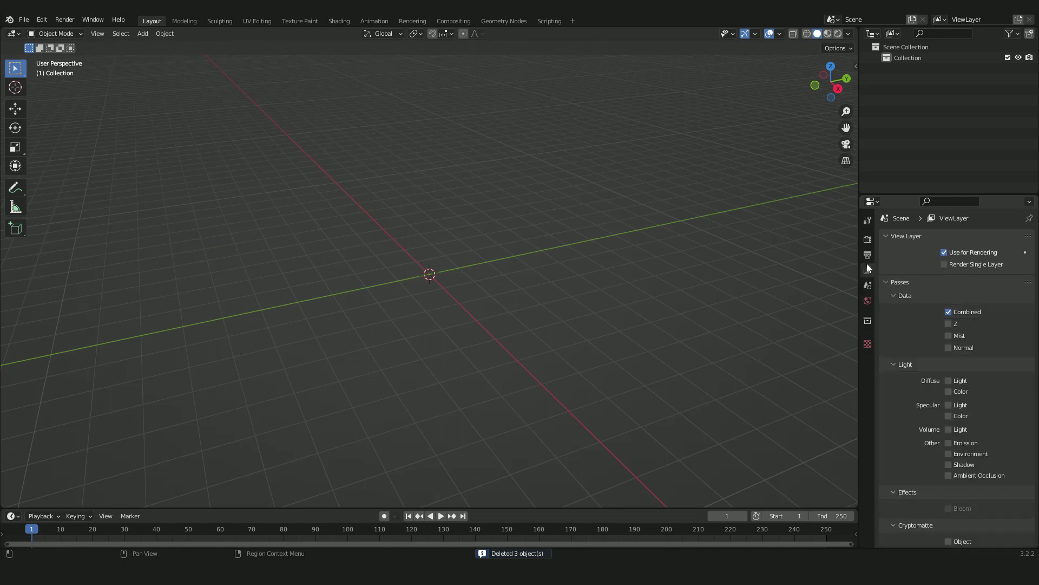
Set the world background color to black
click(868, 240)
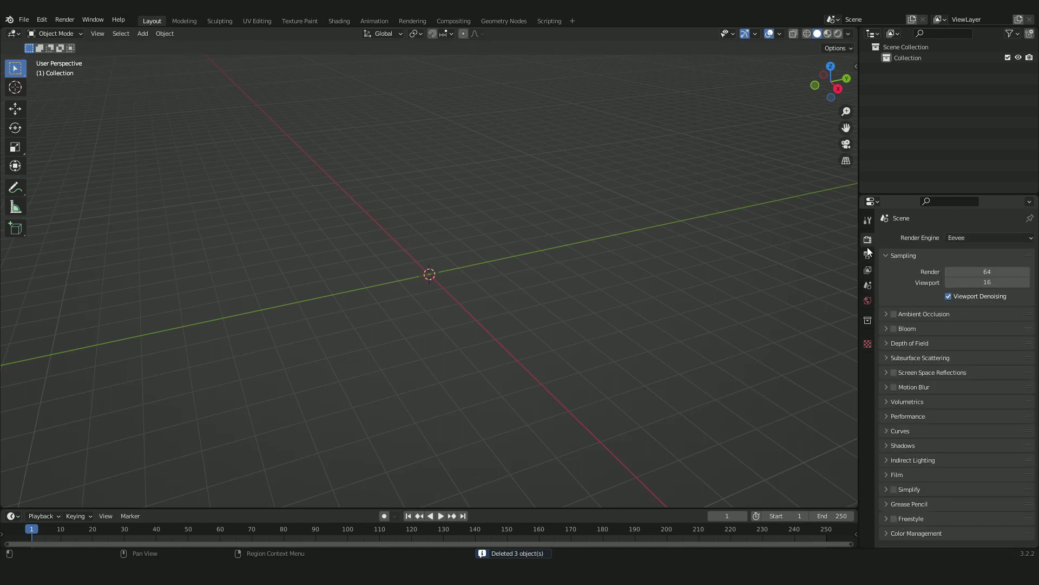
click(868, 301)
click(968, 312)
click(980, 312)
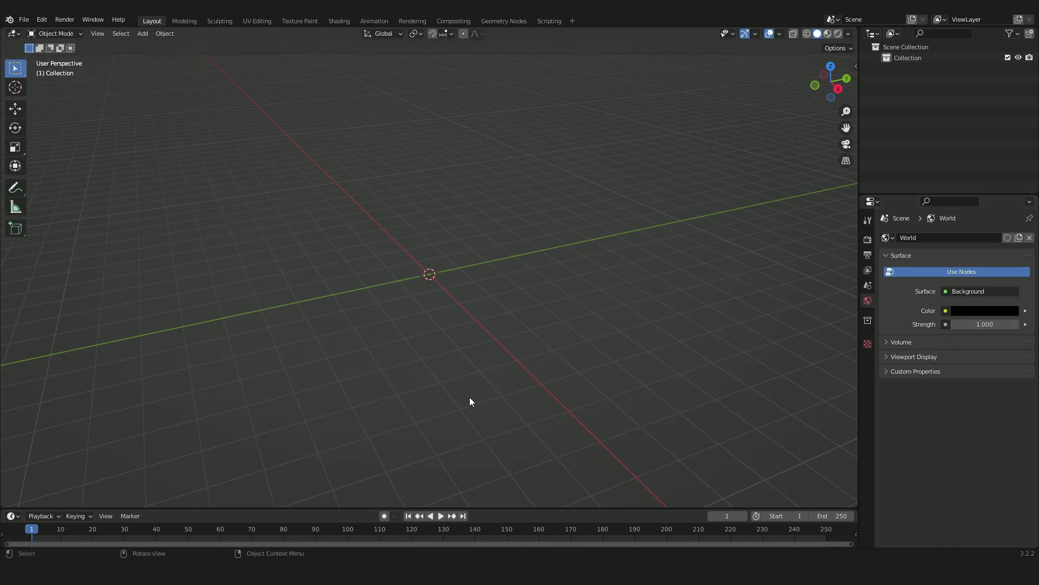
Add a cube mesh to the empty scene
key(shift+a)
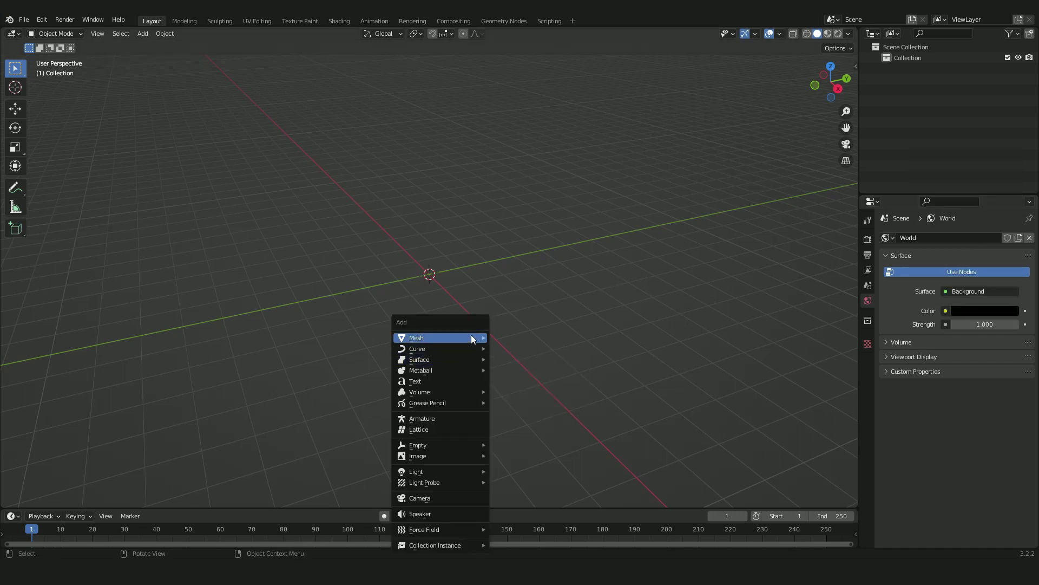
mouse_move(471, 337)
click(513, 348)
middle_drag(541, 301, 486, 68)
In the Geometry Nodes workspace, remove the spreadsheet area and create a new node tree on the cube
click(509, 24)
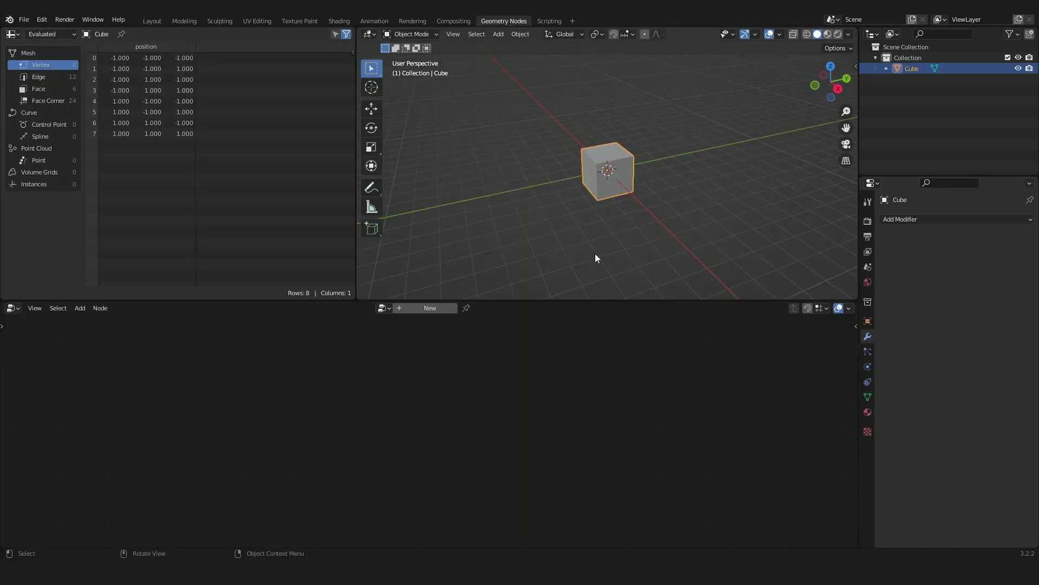
drag(359, 297, 216, 289)
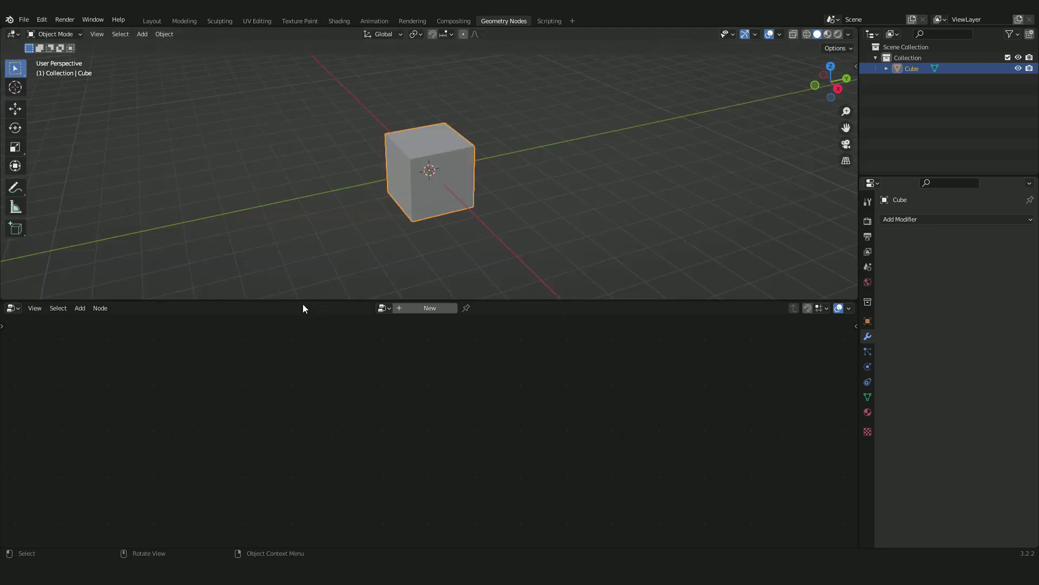
click(432, 308)
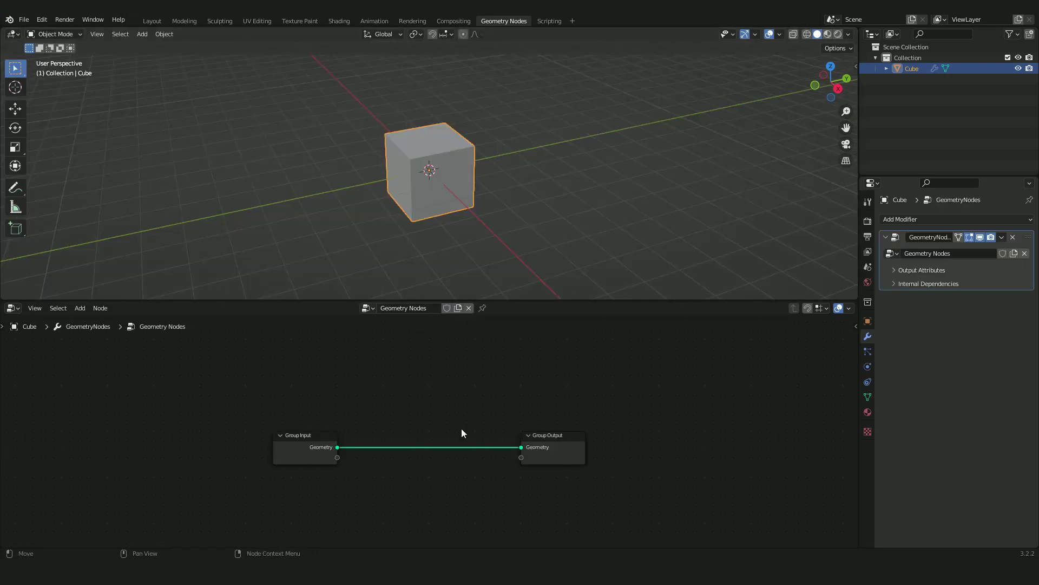
middle_drag(429, 483, 459, 433)
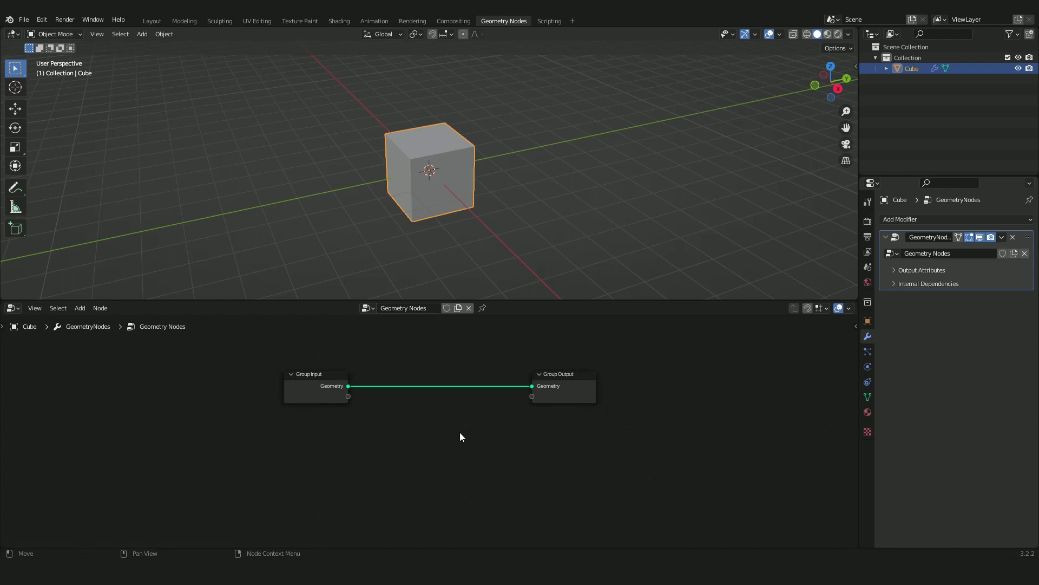
Insert a Mesh to Curve node on the link between Group Input and Group Output
middle_drag(456, 177, 475, 174)
scroll(476, 174, up, 3)
middle_drag(527, 195, 456, 175)
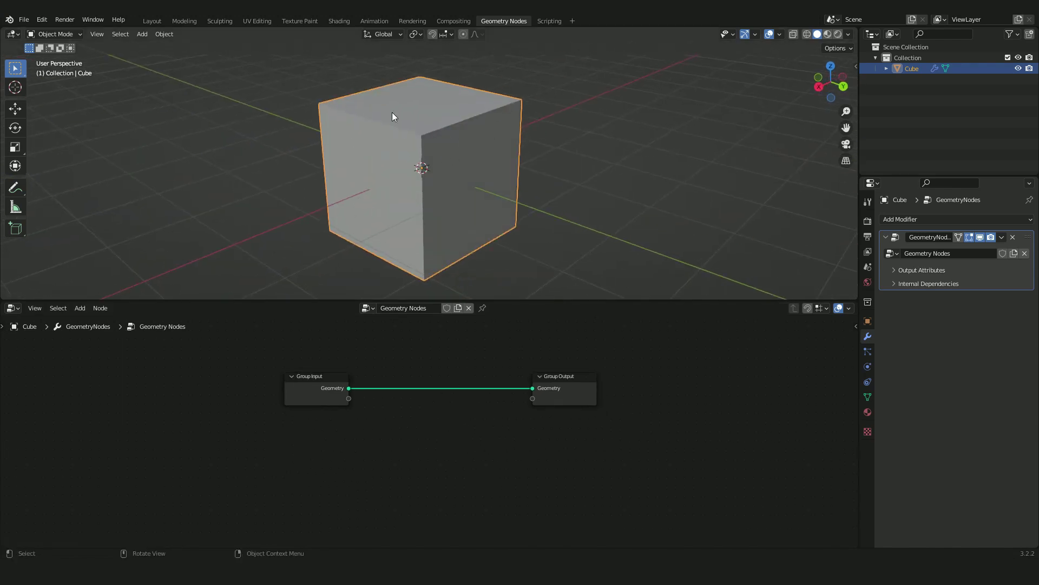
middle_drag(436, 240, 529, 219)
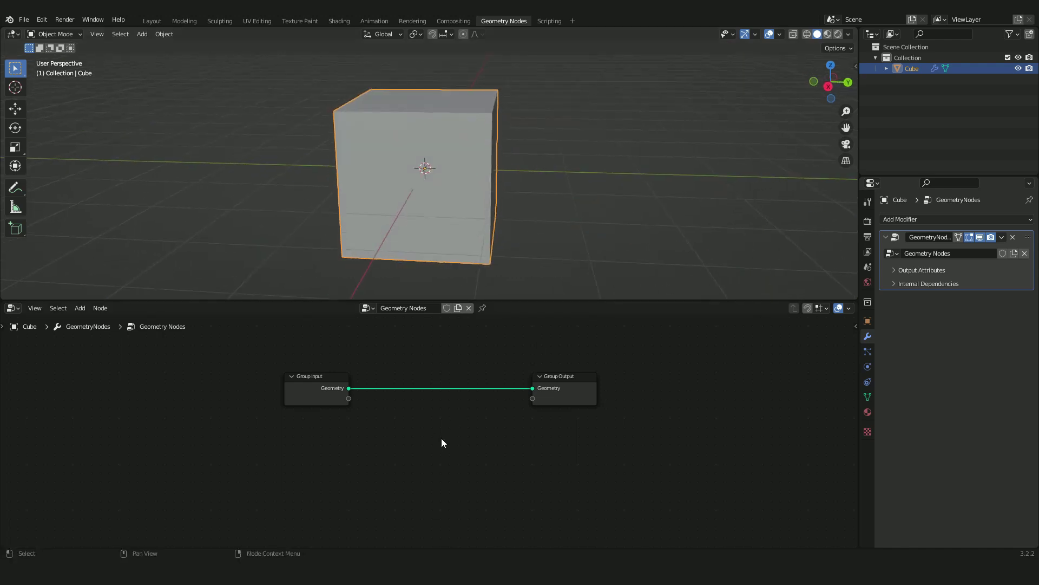
key(shift+a)
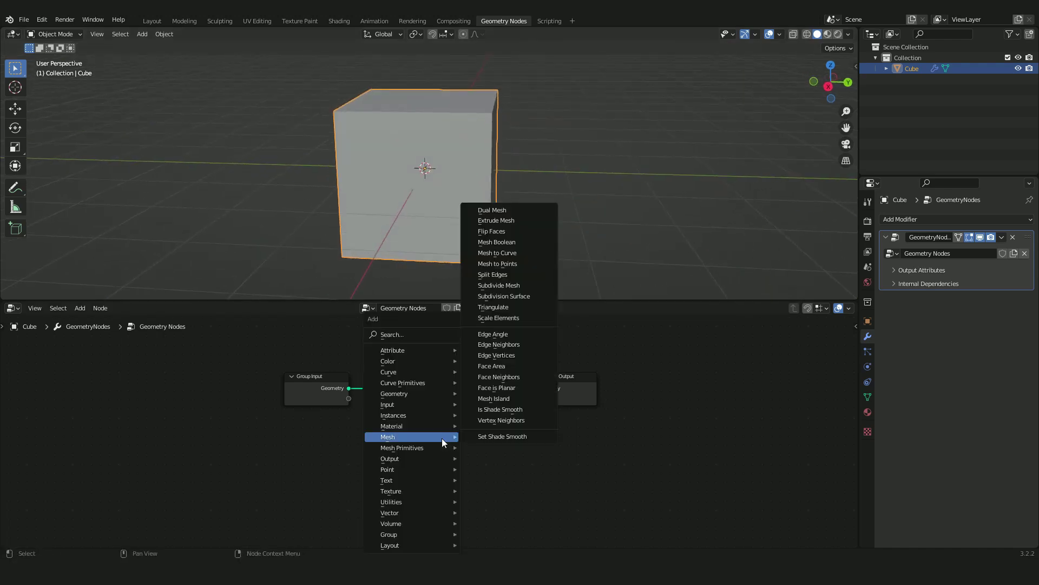
key(s)
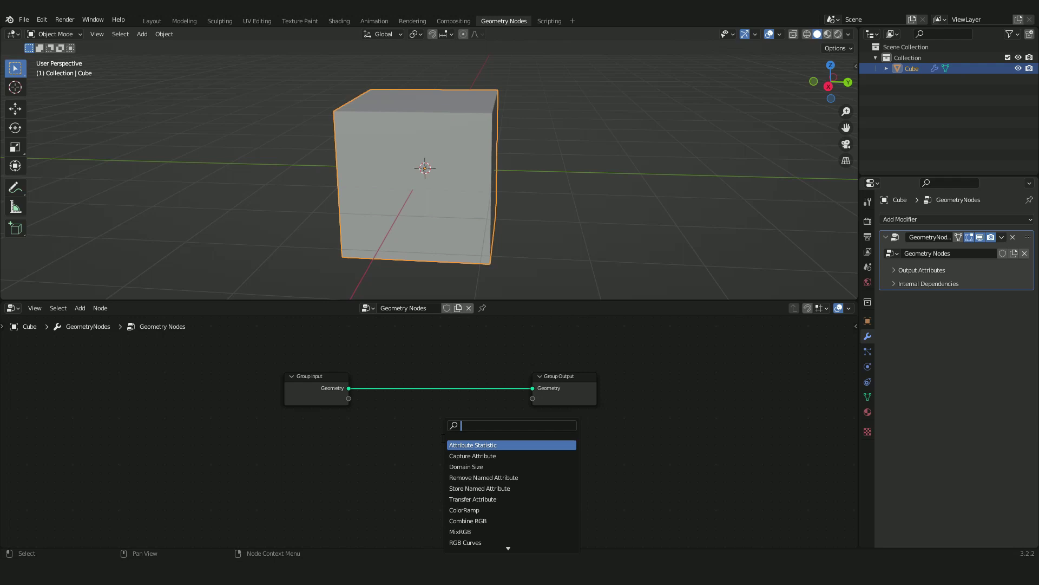
text(MESH TO CU)
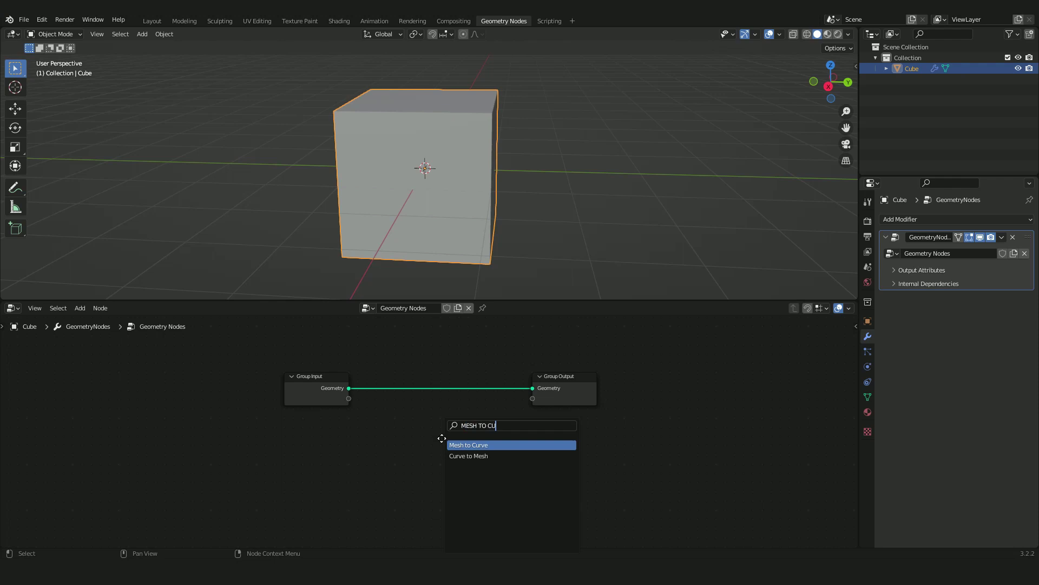
key(Return)
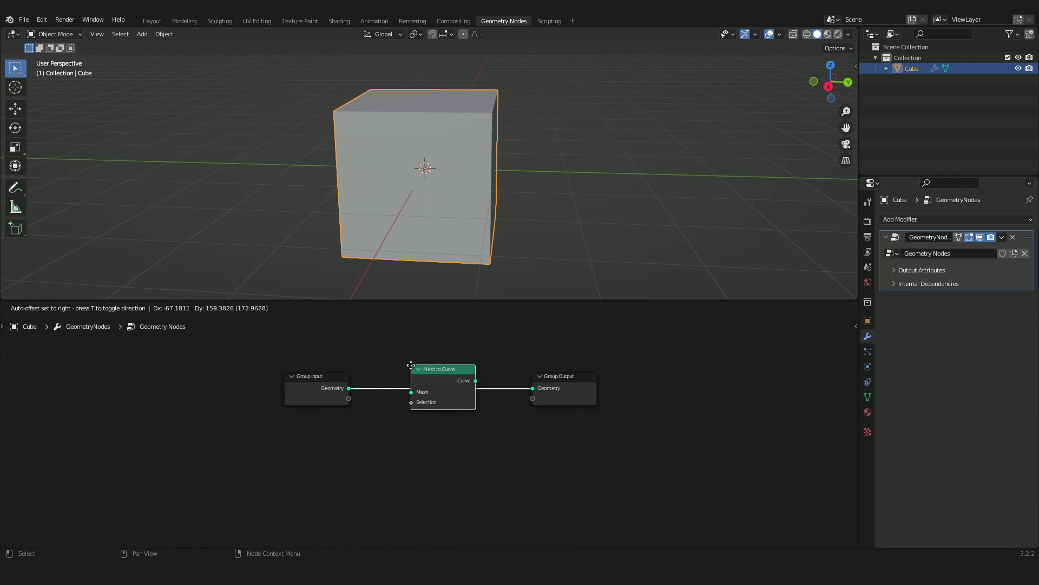
click(417, 400)
Move Group Output farther away and insert a Curve to Mesh node between Mesh to Curve and Group Output
middle_drag(515, 432, 487, 440)
middle_drag(456, 185, 507, 224)
middle_drag(476, 166, 572, 168)
middle_drag(488, 172, 512, 180)
drag(531, 395, 748, 400)
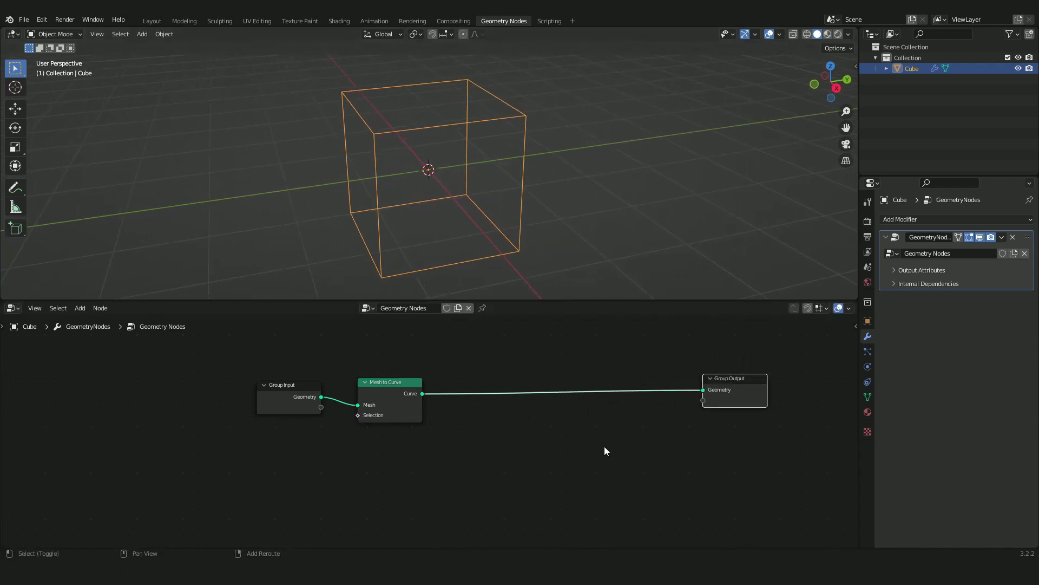
key(shift+a)
key(s)
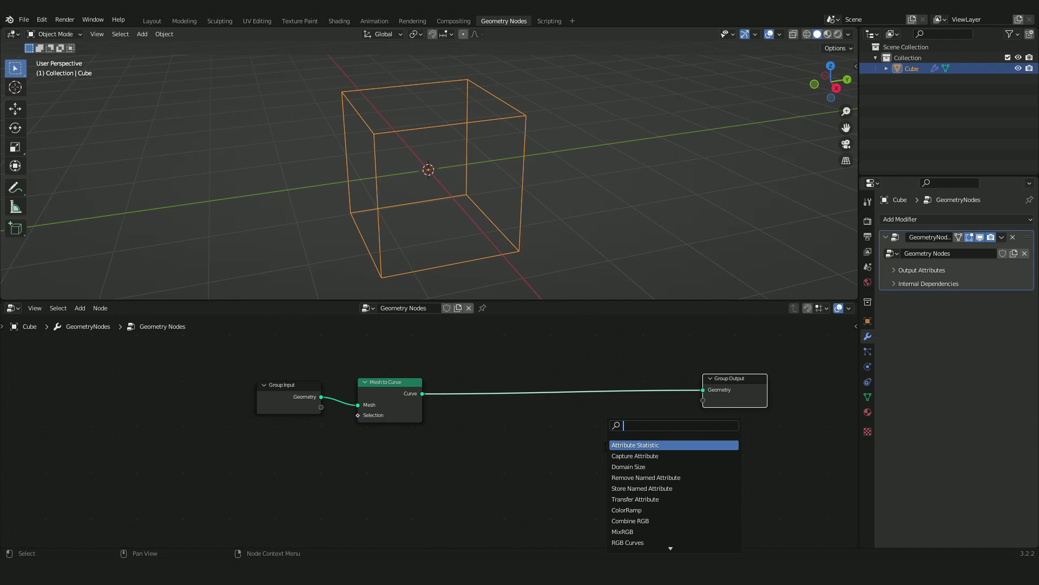
text(curve to mesh)
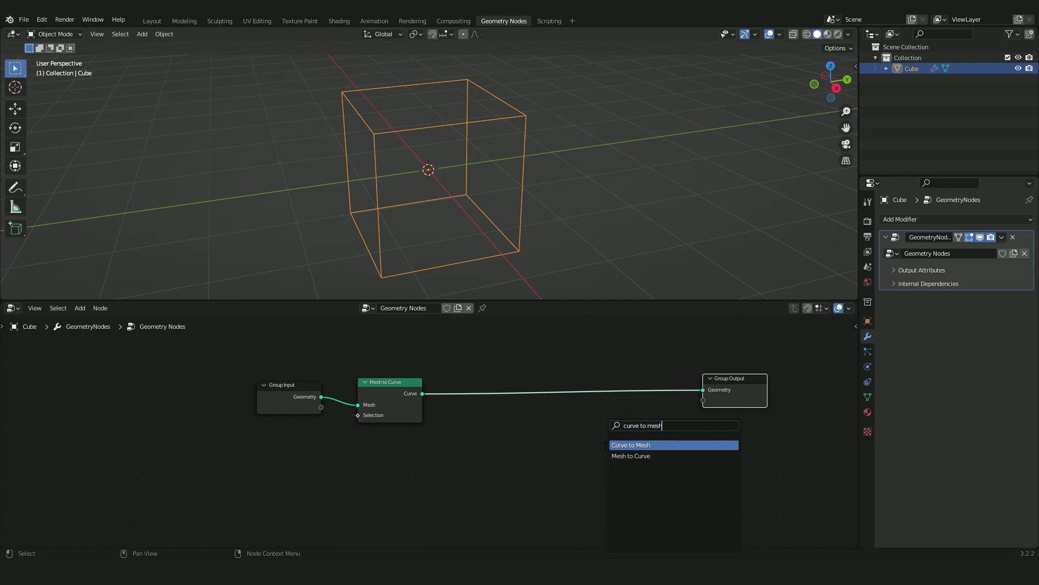
key(Return)
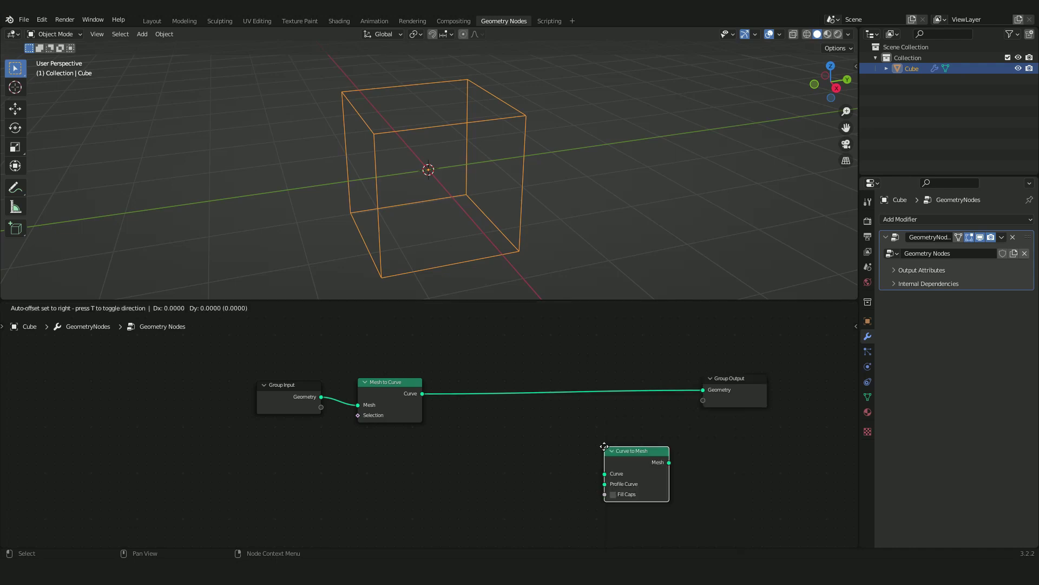
click(533, 448)
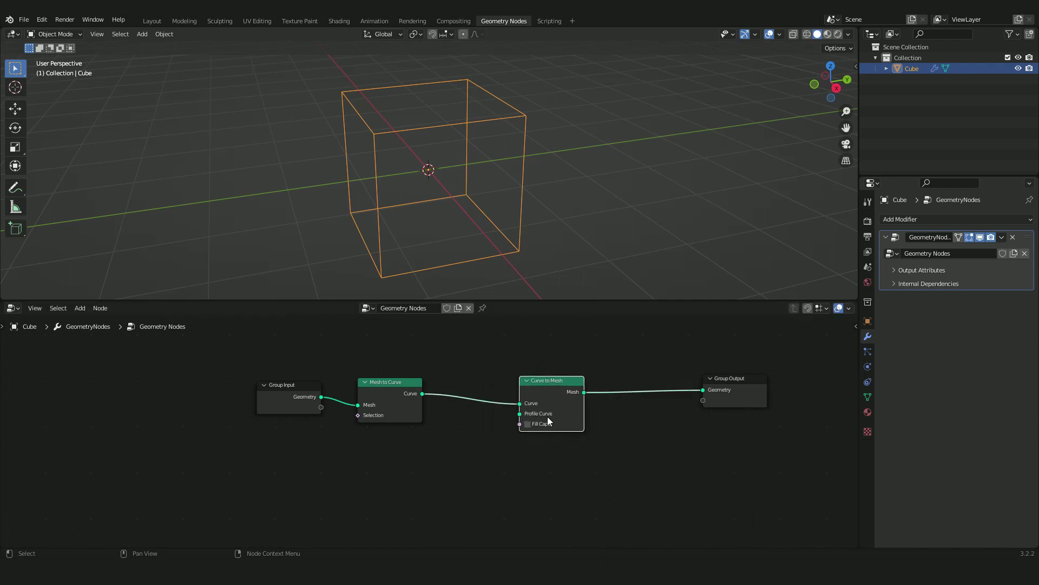
Add a Curve Circle node and connect its Curve output to the Profile Curve input of Curve to Mesh
key(shift+a)
key(s)
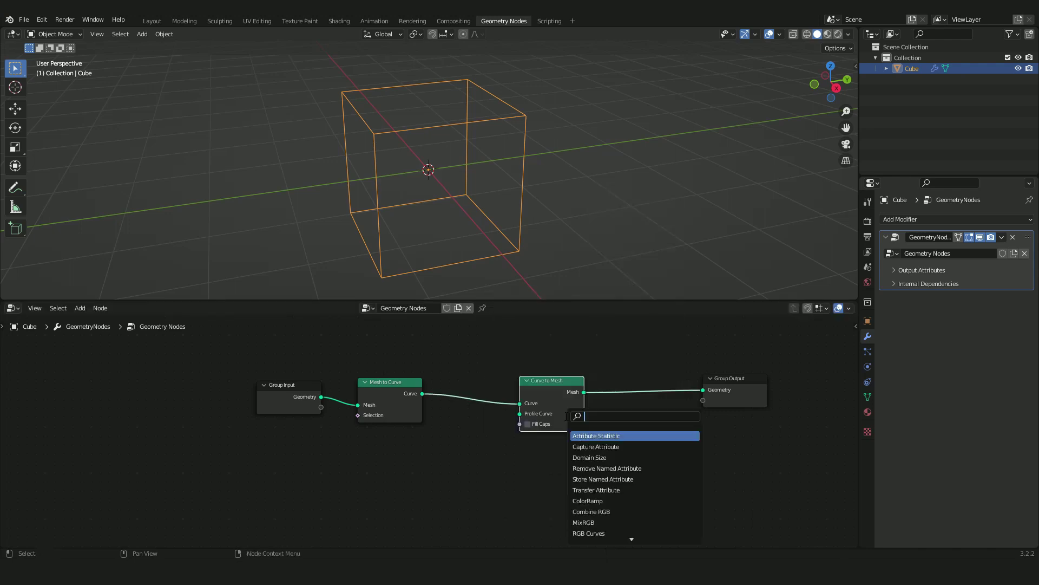
text(curv)
key(BackSpace)
key(BackSpace)
key(BackSpace)
text(irc)
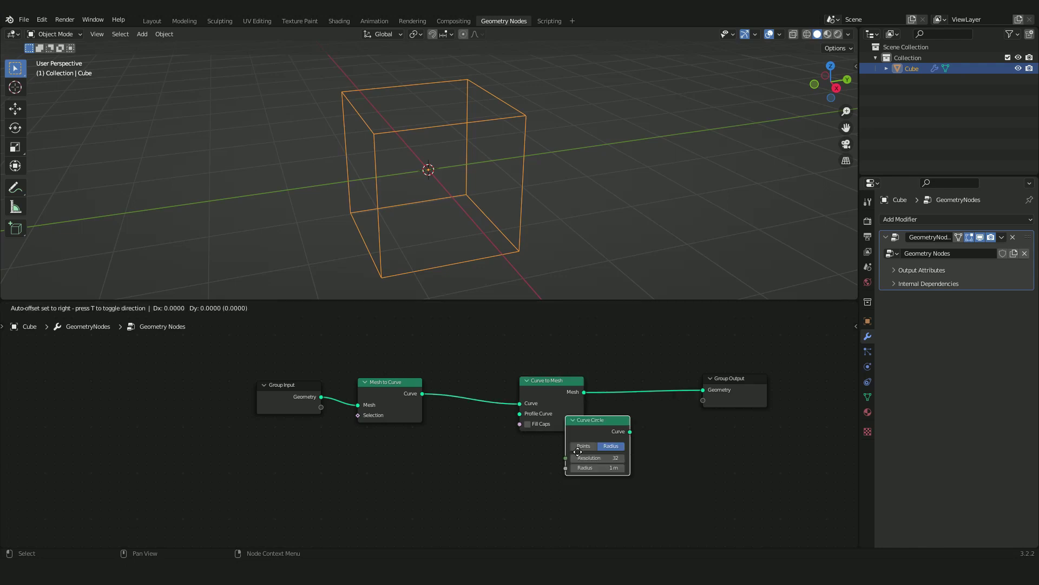
click(589, 447)
click(469, 453)
drag(468, 455, 520, 413)
Set the Curve Circle radius to 0.01 m and deselect the cube
middle_drag(596, 155, 478, 162)
scroll(461, 149, down, 5)
middle_drag(444, 285, 519, 183)
scroll(519, 179, up, 3)
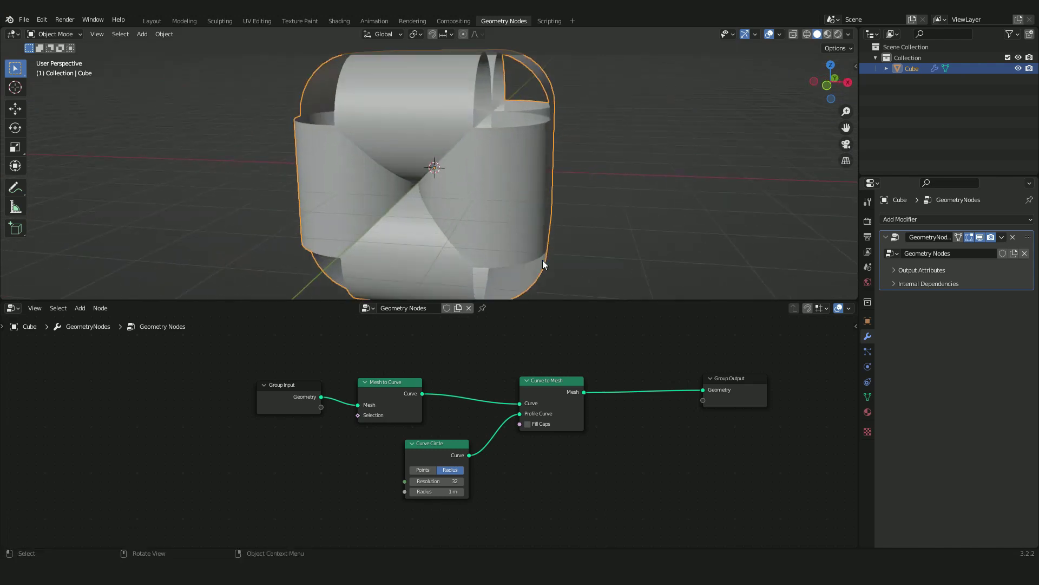
drag(439, 492, 387, 492)
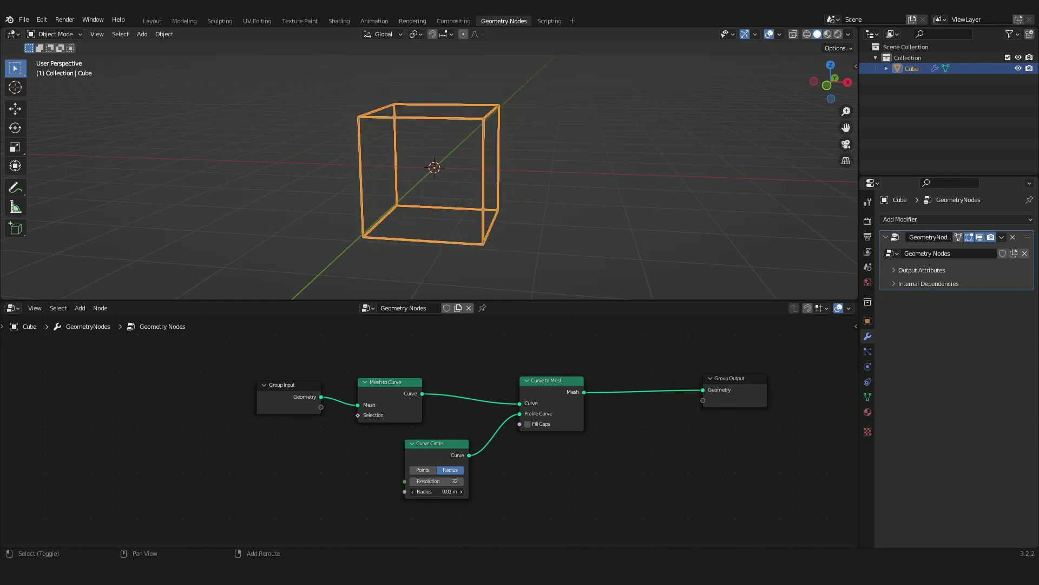
click(580, 186)
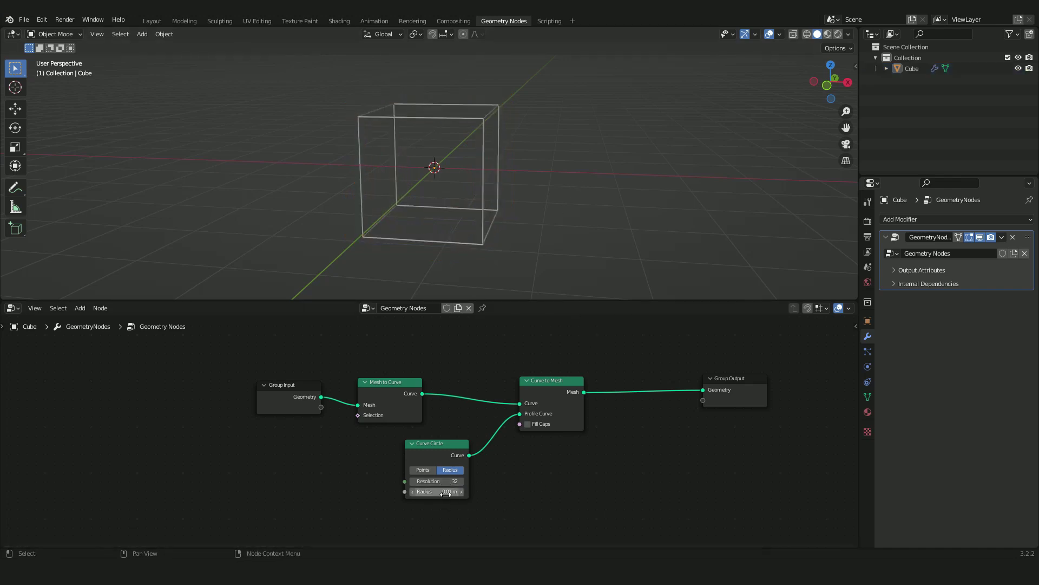
middle_drag(568, 200, 498, 199)
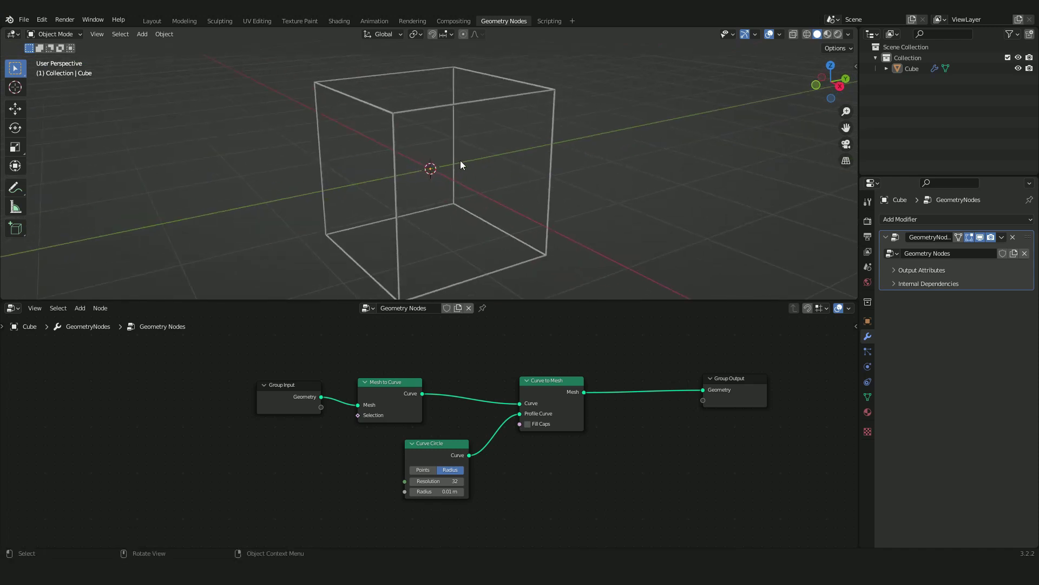
scroll(433, 157, down, 2)
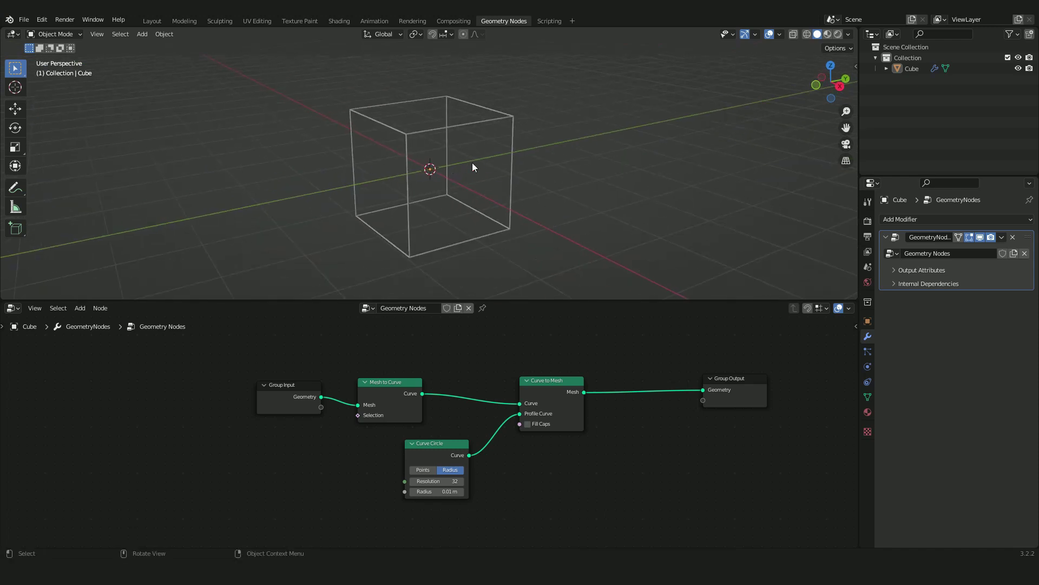
Move the Group Input, Mesh to Curve, Curve Circle and Curve to Mesh nodes away from Group Output to make room
drag(291, 363, 554, 467)
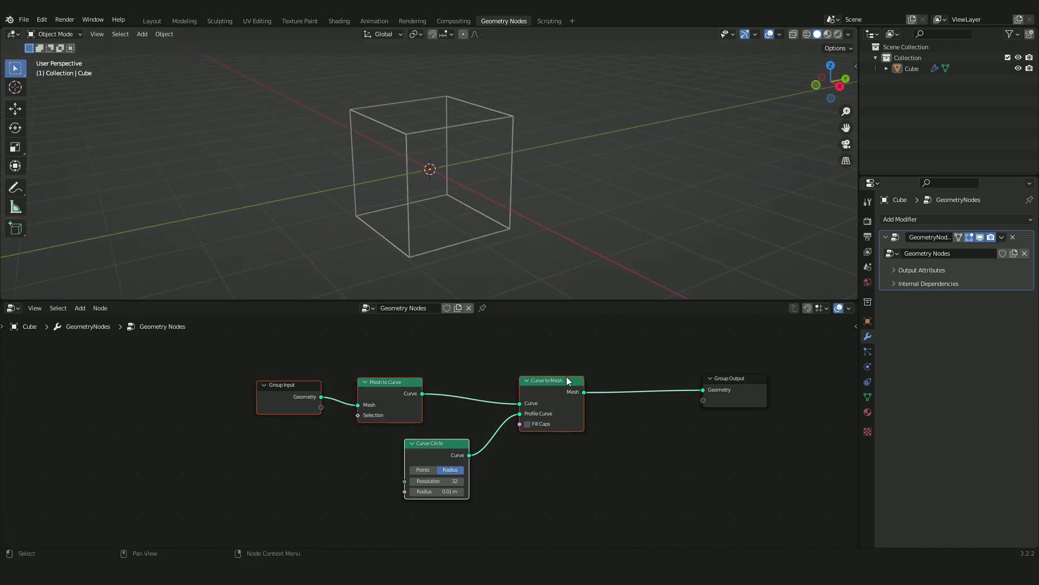
key(g)
click(354, 410)
click(541, 468)
middle_drag(545, 471, 651, 501)
middle_drag(576, 324, 524, 413)
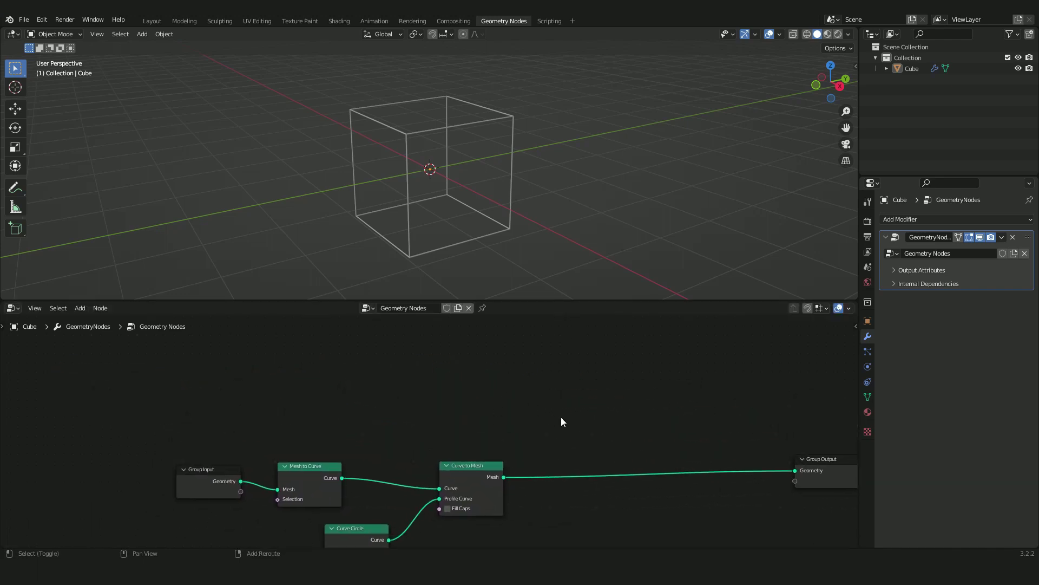
Add a UV Sphere node above the wireframe nodes and connect its Mesh output to the Group Output geometry
key(shift+a)
text(uv)
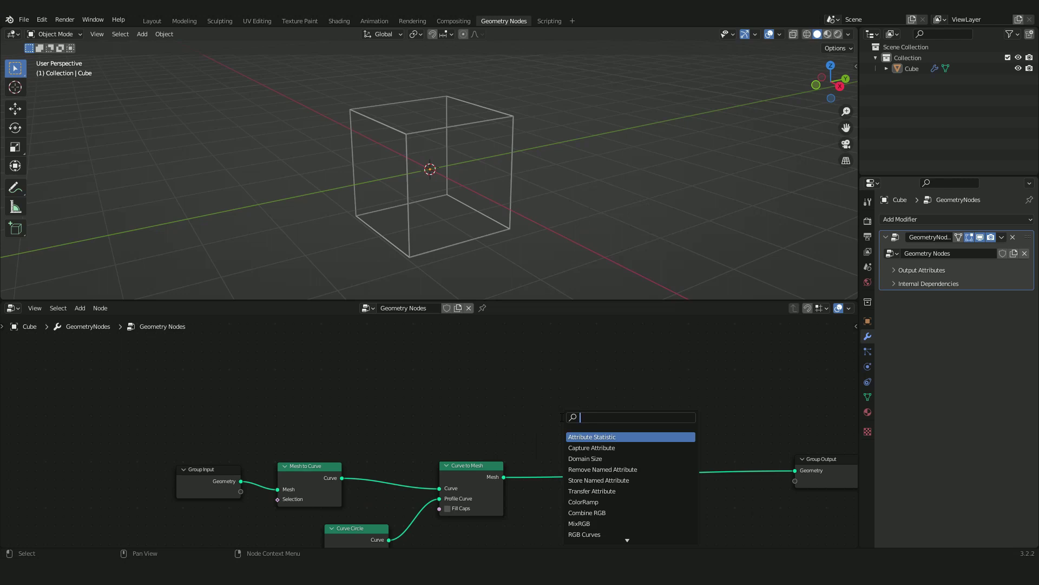
key(Return)
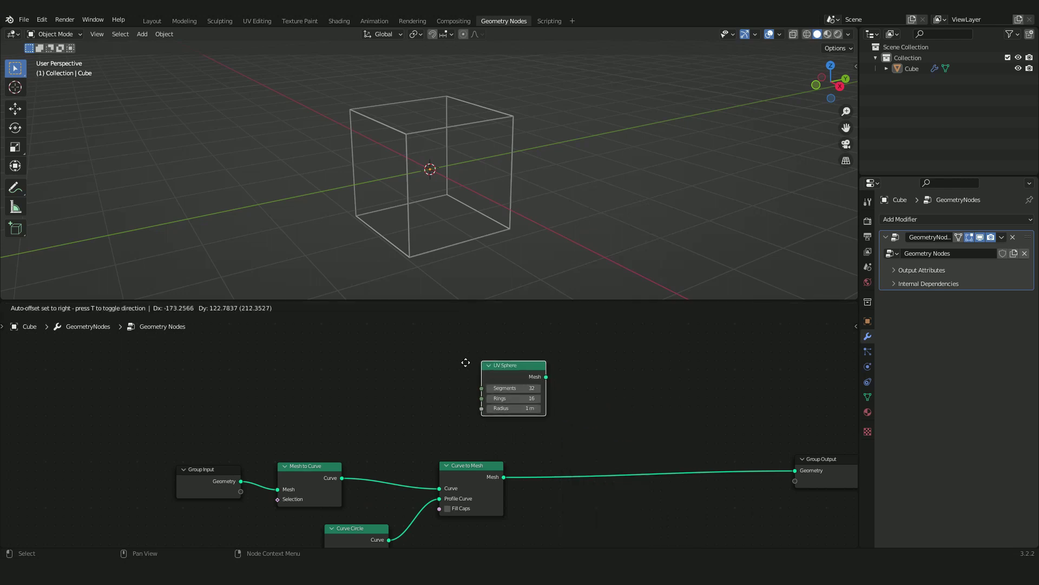
click(341, 349)
drag(381, 349, 795, 470)
Insert an Instance on Points node between UV Sphere and Group Output, and connect the Curve to Mesh output to its Instance input
mouse_move(453, 166)
middle_down()
mouse_move(537, 152)
mouse_move(456, 151)
mouse_move(440, 168)
middle_up()
scroll(537, 154, up, 4)
scroll(441, 167, down, 2)
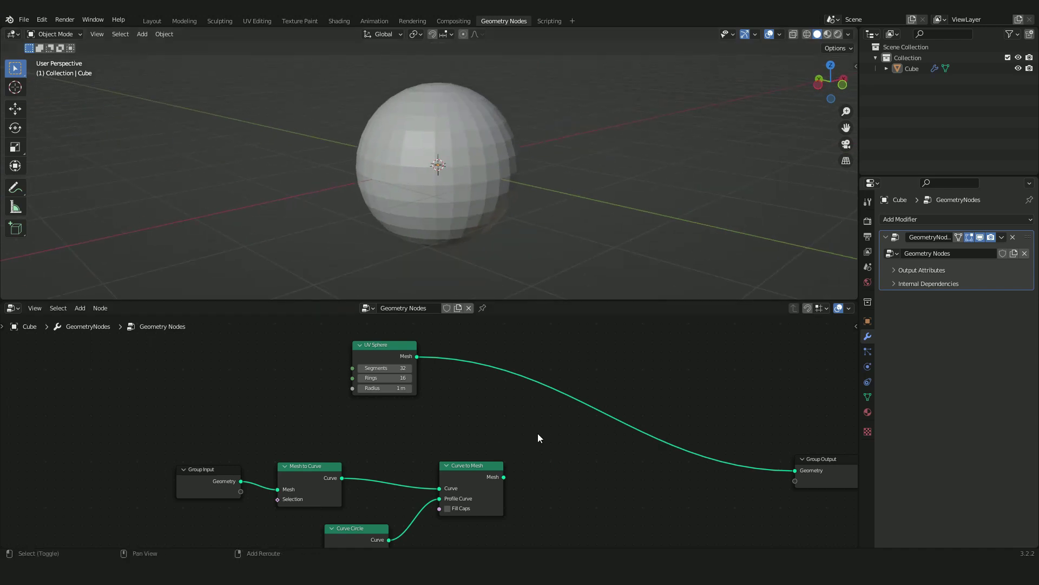
key(shift+a)
key(s)
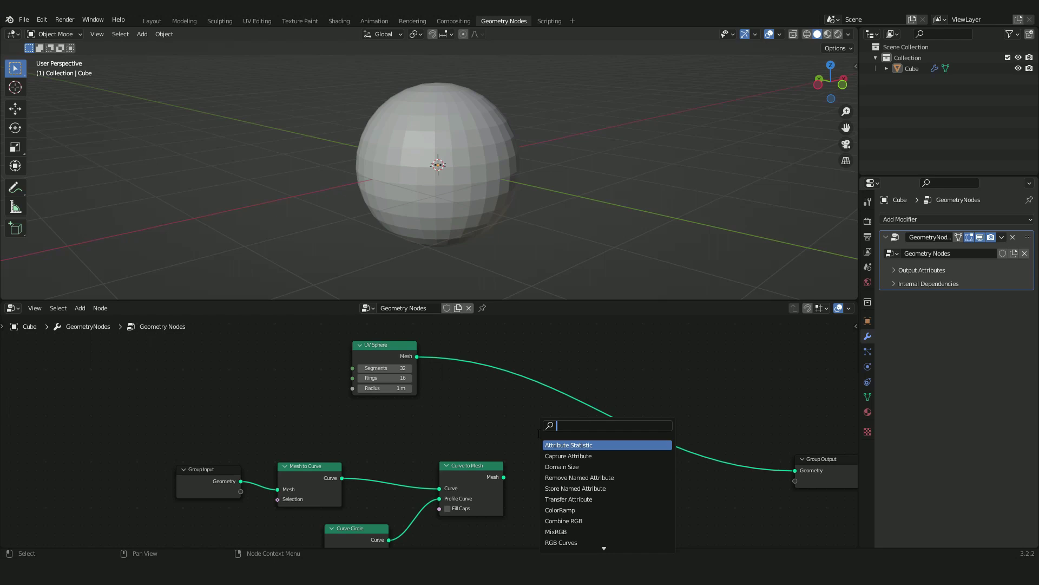
text(instance on)
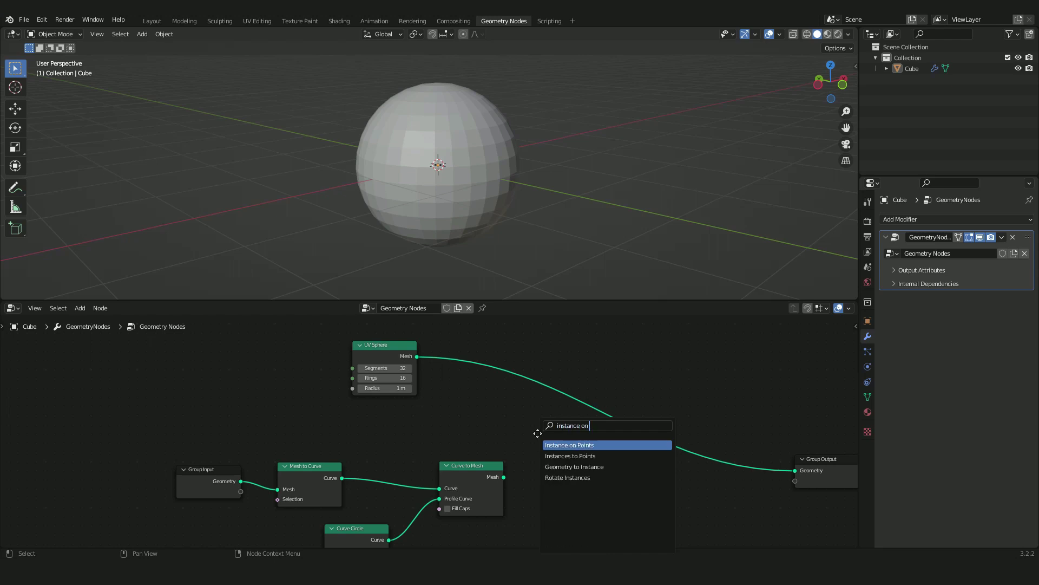
key(Return)
click(592, 390)
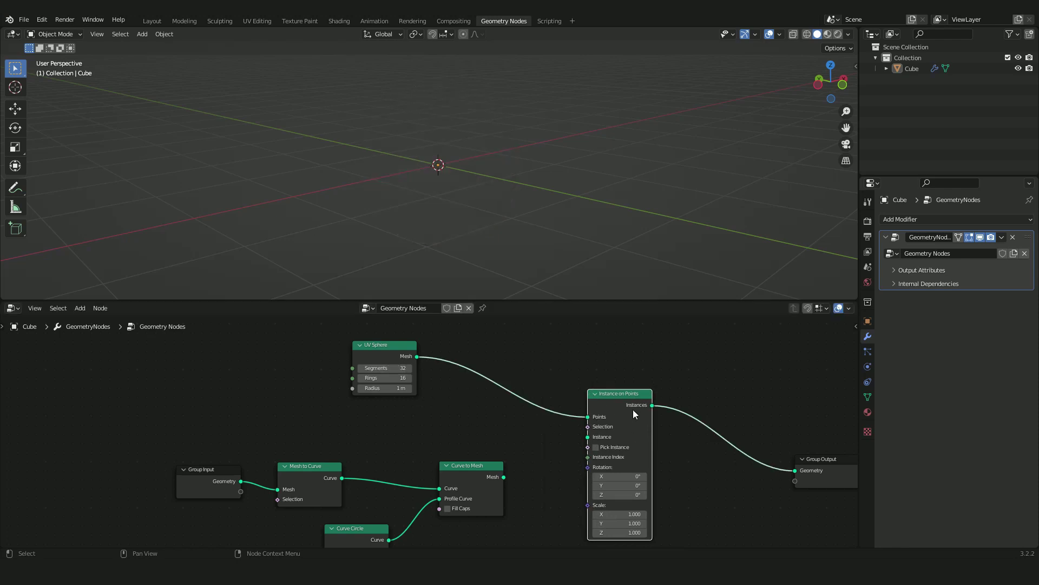
drag(496, 476, 590, 438)
Set the X, Y and Z scale of the Instance on Points node to -0.1
scroll(495, 150, down, 6)
middle_drag(599, 139, 444, 184)
scroll(456, 183, up, 6)
scroll(384, 178, down, 3)
middle_drag(498, 440, 351, 309)
scroll(509, 423, up, 5)
middle_drag(599, 390, 568, 436)
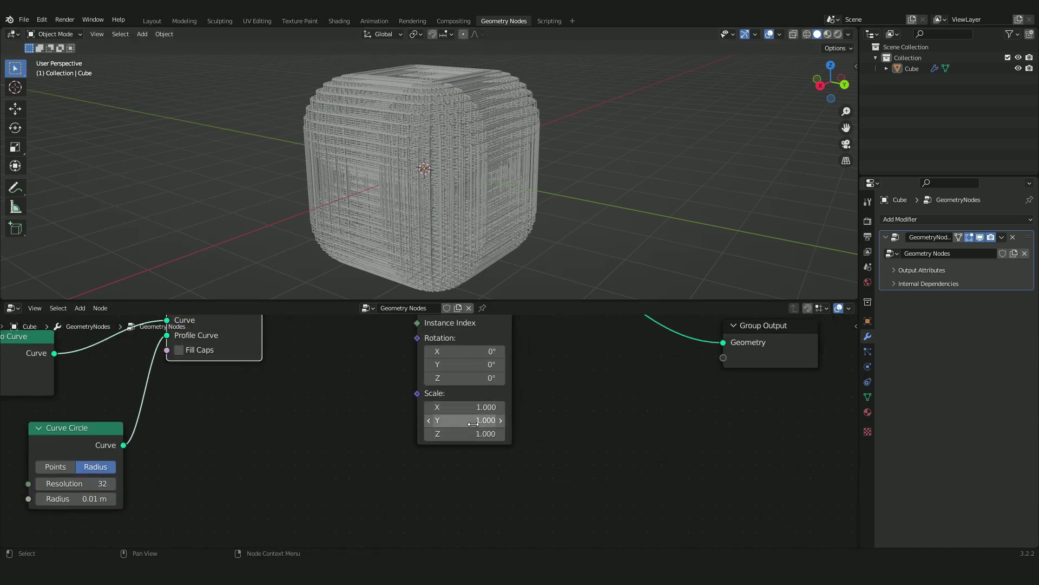
drag(475, 411, 463, 434)
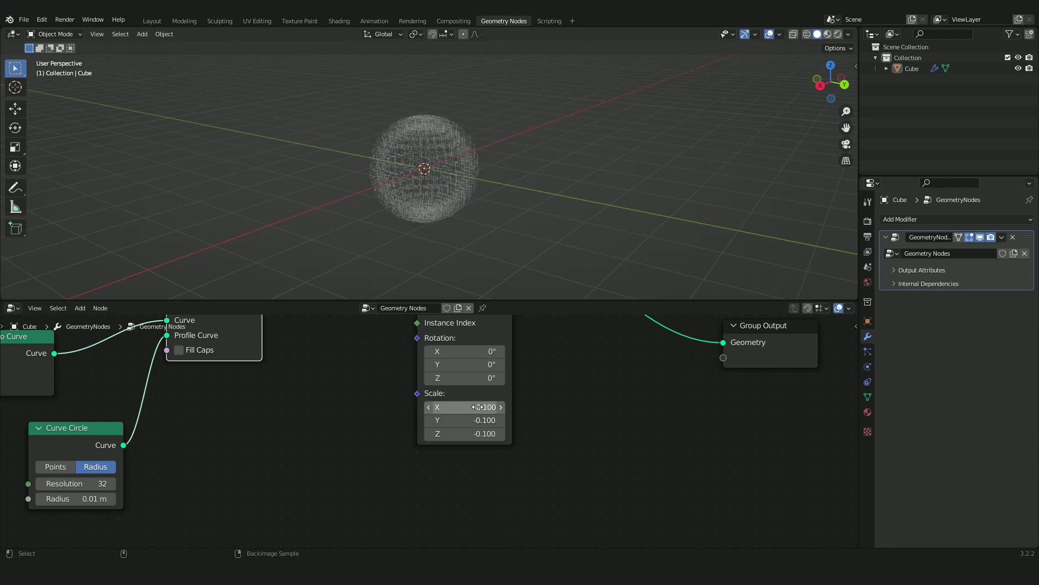
Set the X, Y and Z scale of the Instance on Points node to 0.05
middle_drag(472, 180, 511, 174)
scroll(511, 174, up, 8)
middle_drag(459, 206, 527, 204)
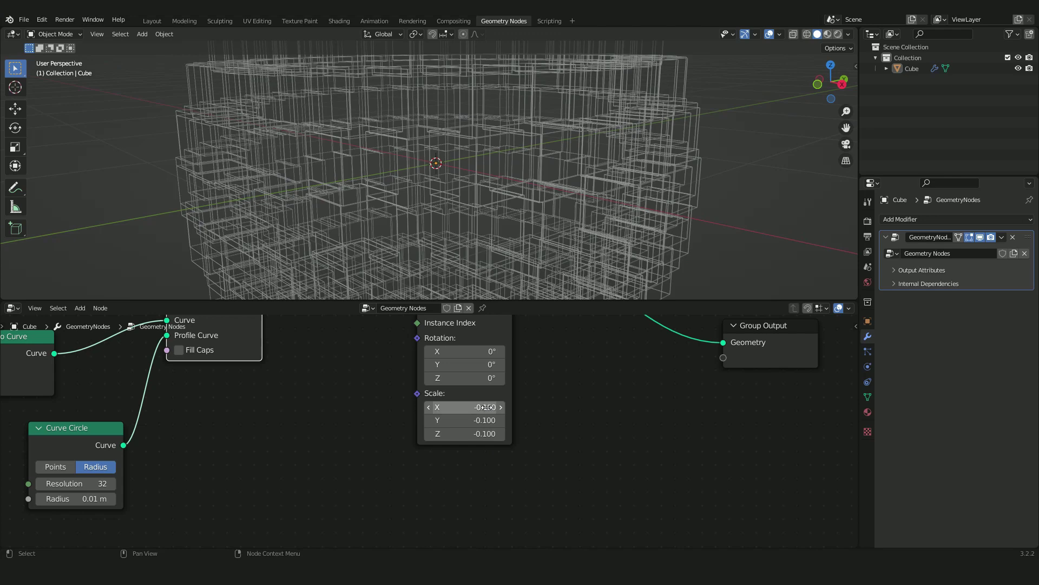
drag(482, 407, 481, 434)
text(.0)
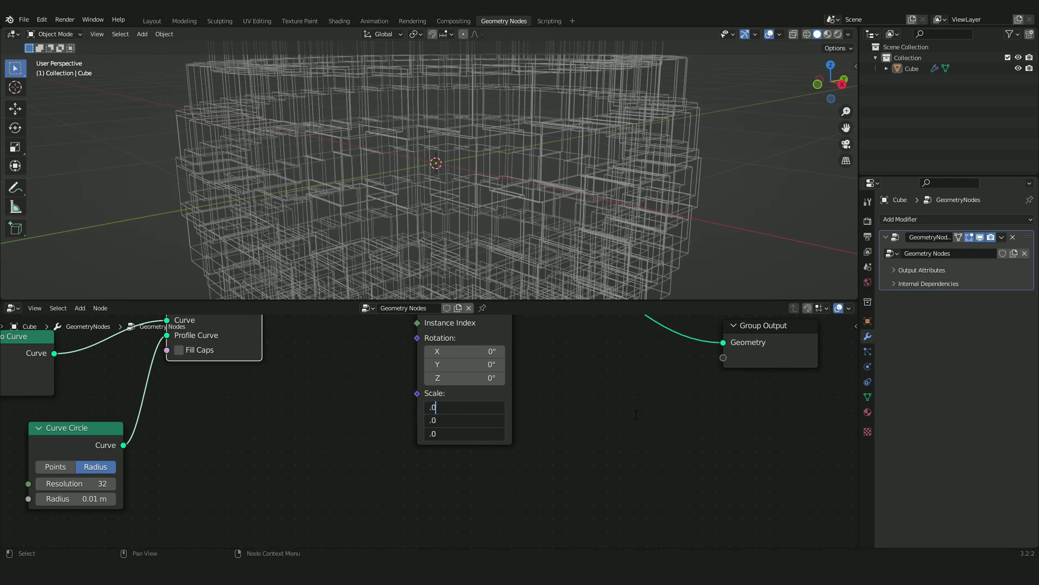
text(5)
key(Return)
scroll(531, 150, down, 5)
middle_drag(447, 176, 532, 203)
scroll(532, 202, up, 3)
scroll(392, 182, up, 5)
Set the X, Y and Z scale of the Instance on Points node to 0.07
drag(466, 407, 465, 433)
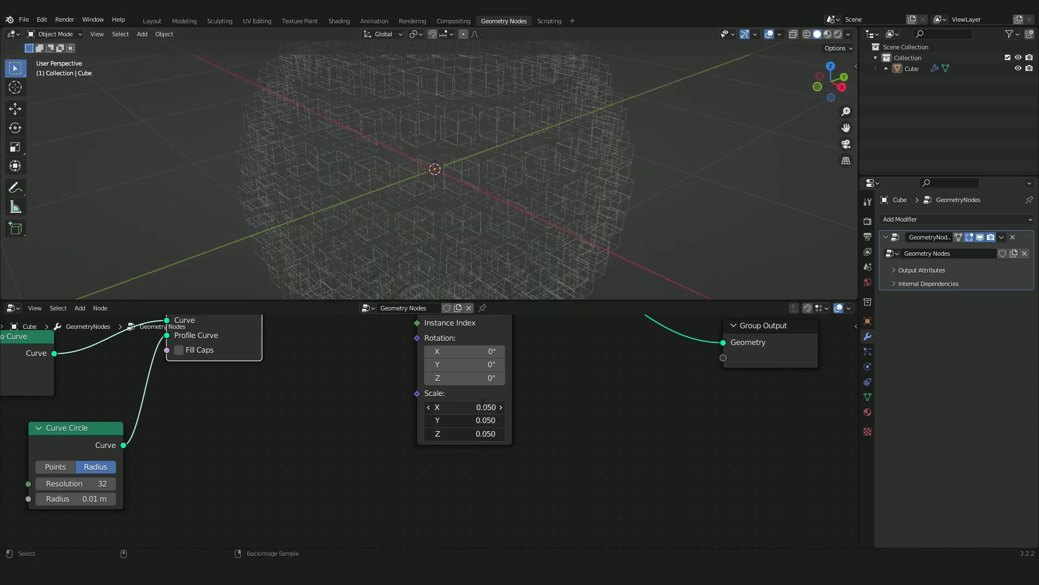
key(BackSpace)
text(.07)
key(Return)
middle_drag(480, 212, 499, 194)
scroll(456, 174, down, 2)
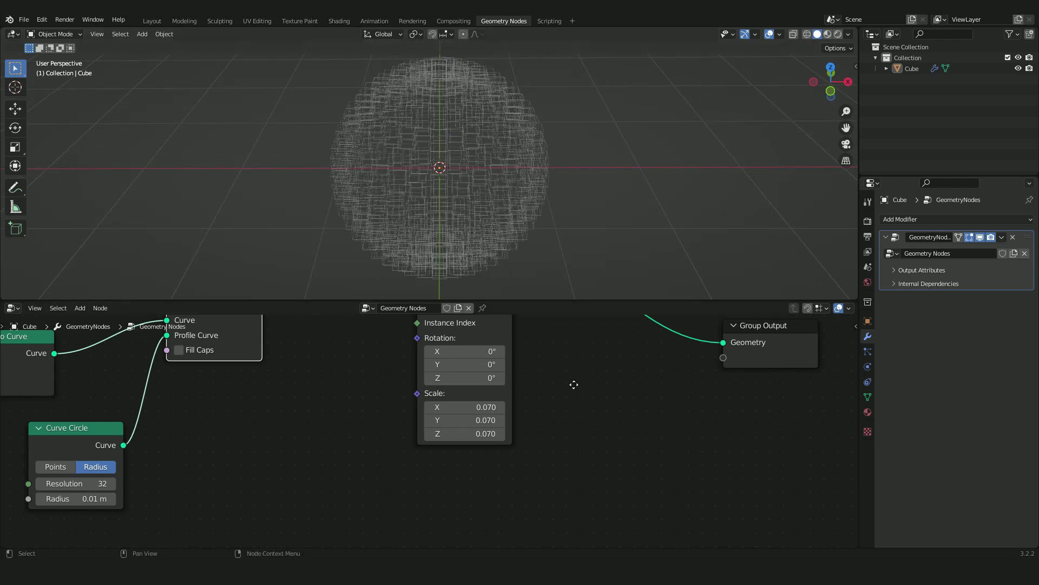
Add a Normal node and connect its output to the Rotation input of Instance on Points
middle_drag(573, 385, 659, 442)
key(shift+a)
key(s)
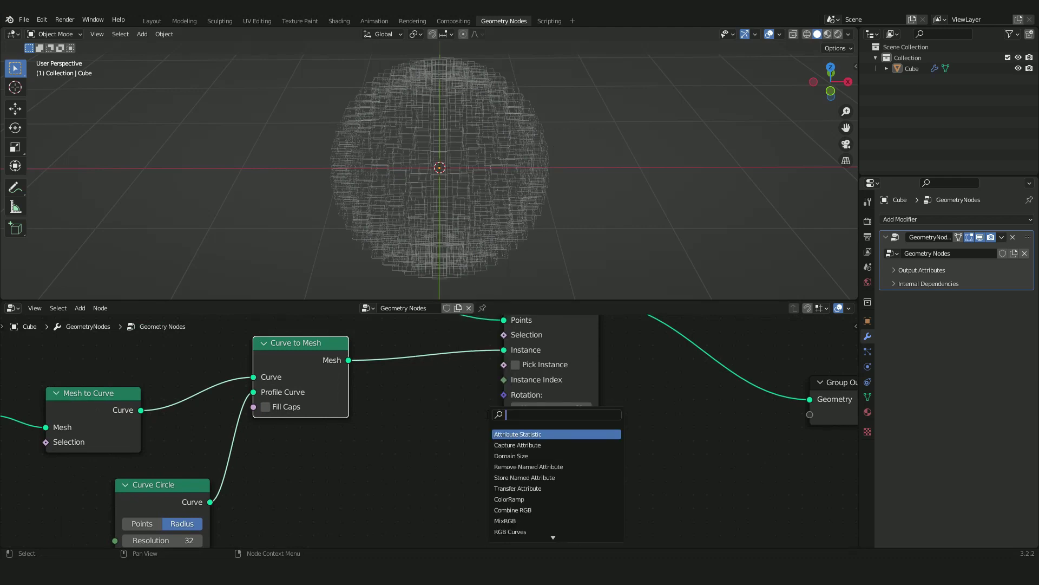
text(normal)
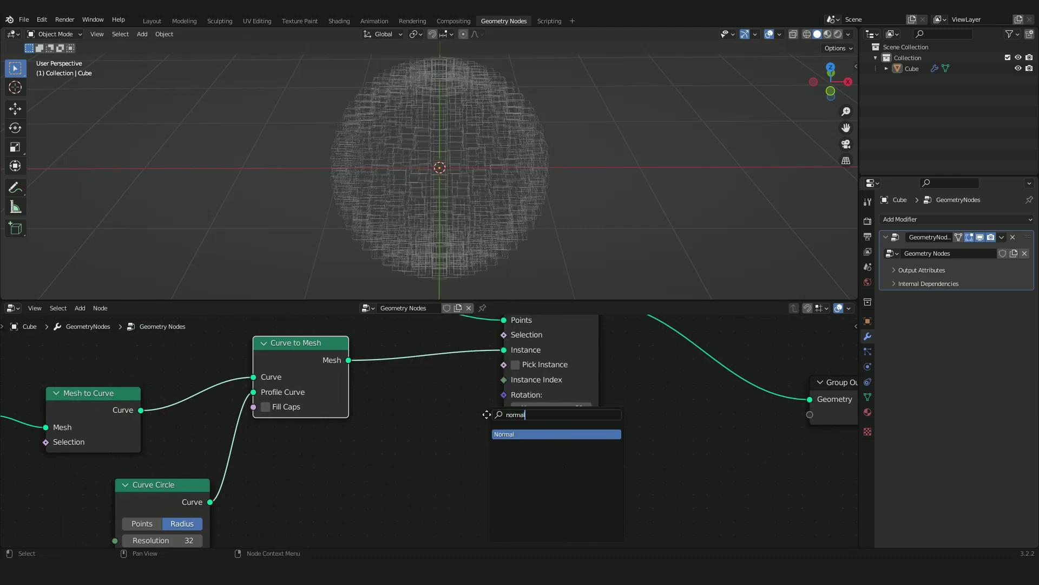
key(Return)
click(362, 466)
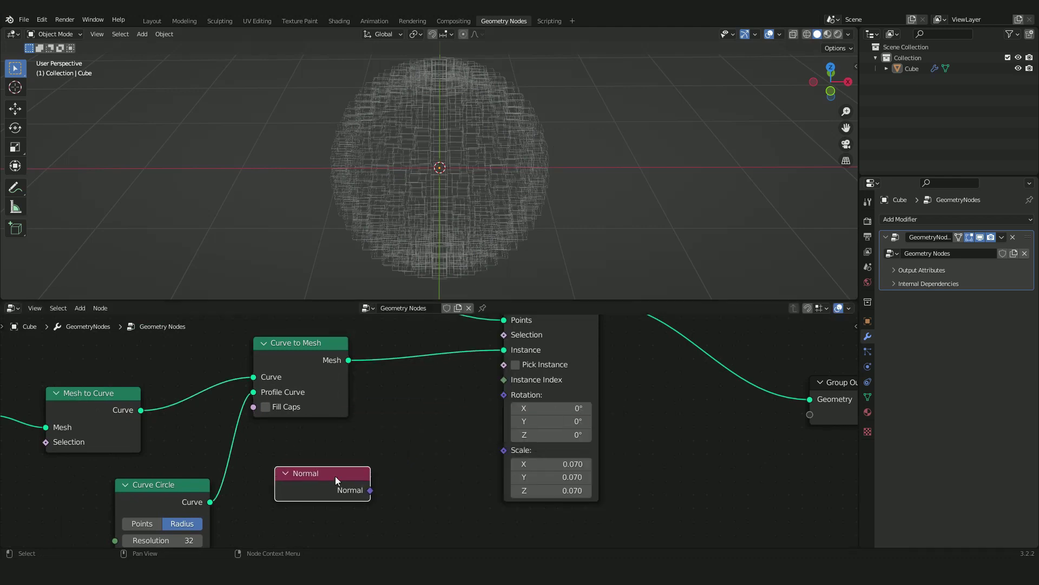
drag(371, 490, 511, 396)
middle_drag(532, 253, 469, 225)
scroll(470, 225, up, 1)
middle_drag(445, 397, 500, 422)
scroll(504, 418, down, 6)
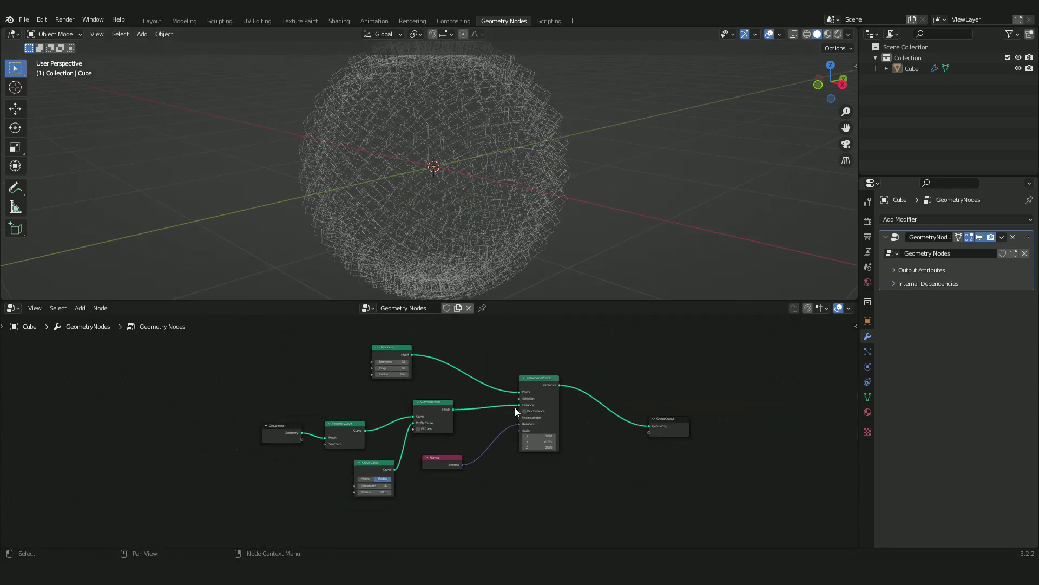
Spread out the Group Input and UV Sphere nodes and place the Normal node directly below UV Sphere
drag(279, 429, 226, 429)
scroll(227, 430, up, 3)
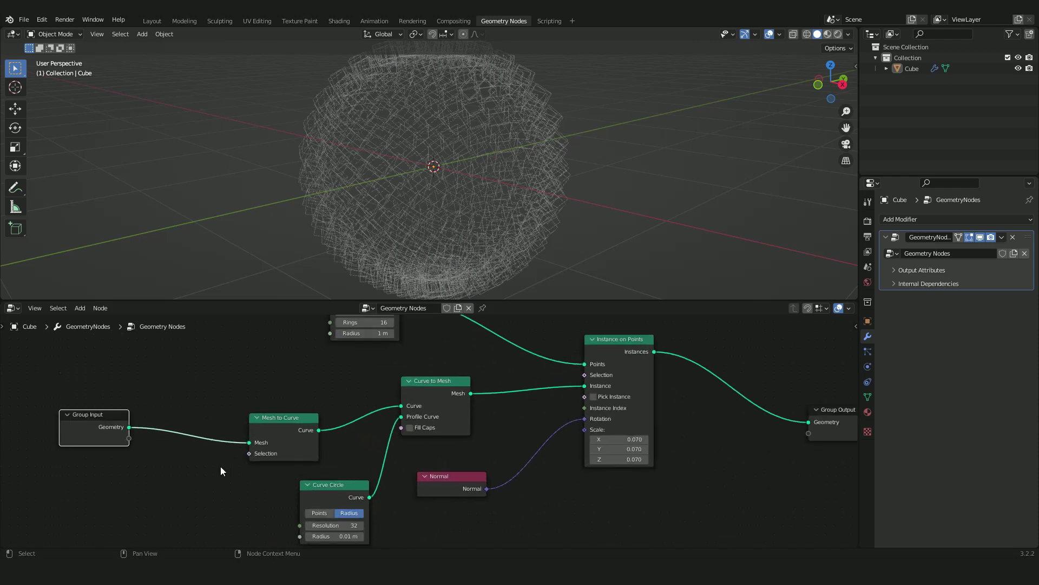
middle_drag(128, 443, 118, 512)
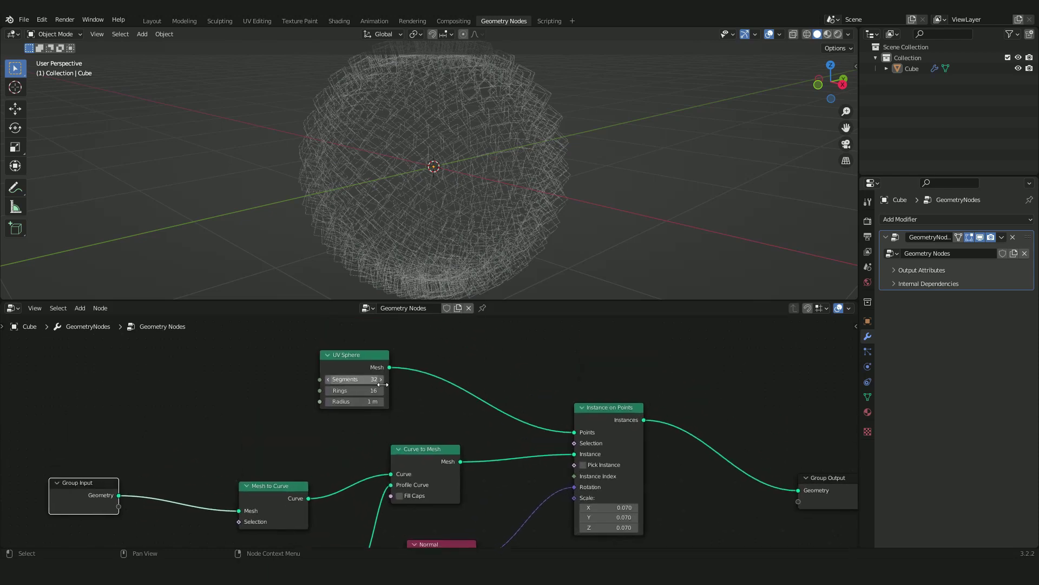
middle_drag(362, 378, 358, 381)
drag(343, 355, 290, 348)
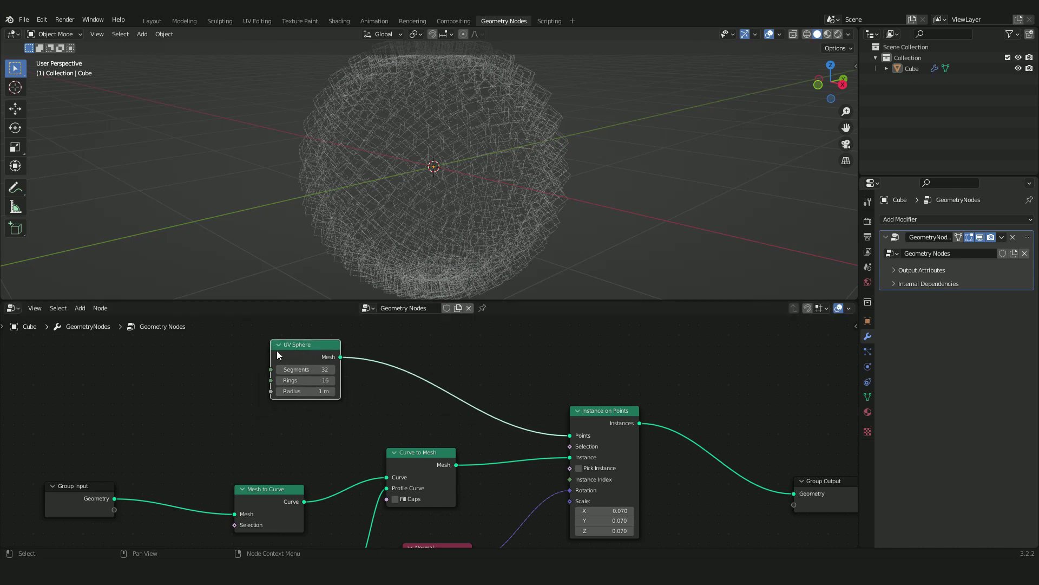
middle_drag(479, 471, 490, 427)
drag(447, 504, 313, 367)
middle_drag(380, 361, 399, 435)
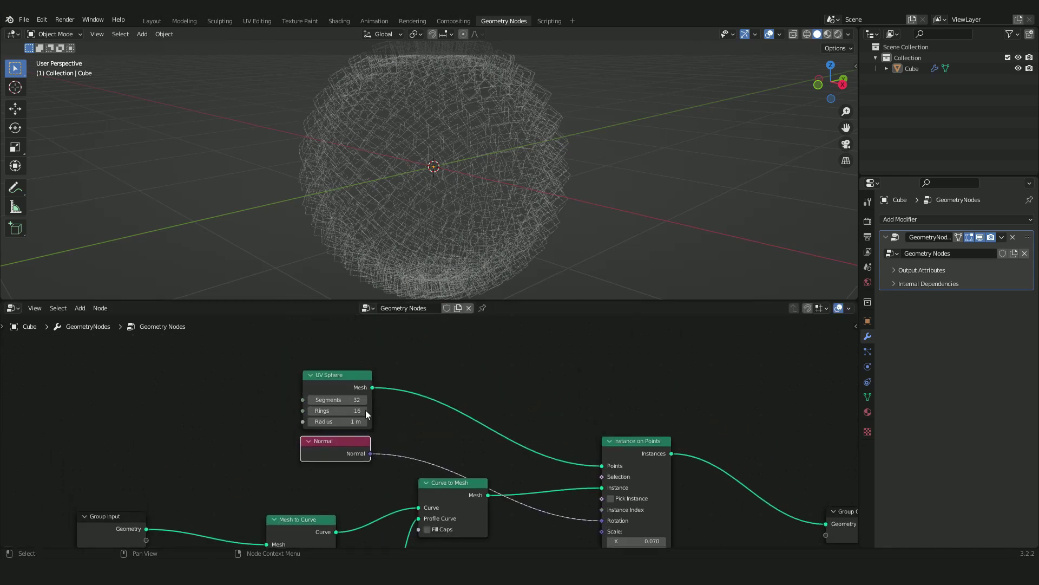
Insert a Capture Attribute node between UV Sphere and Instance on Points
middle_drag(512, 486, 471, 432)
key(shift+a)
click(482, 415)
text(captr)
key(BackSpace)
key(Return)
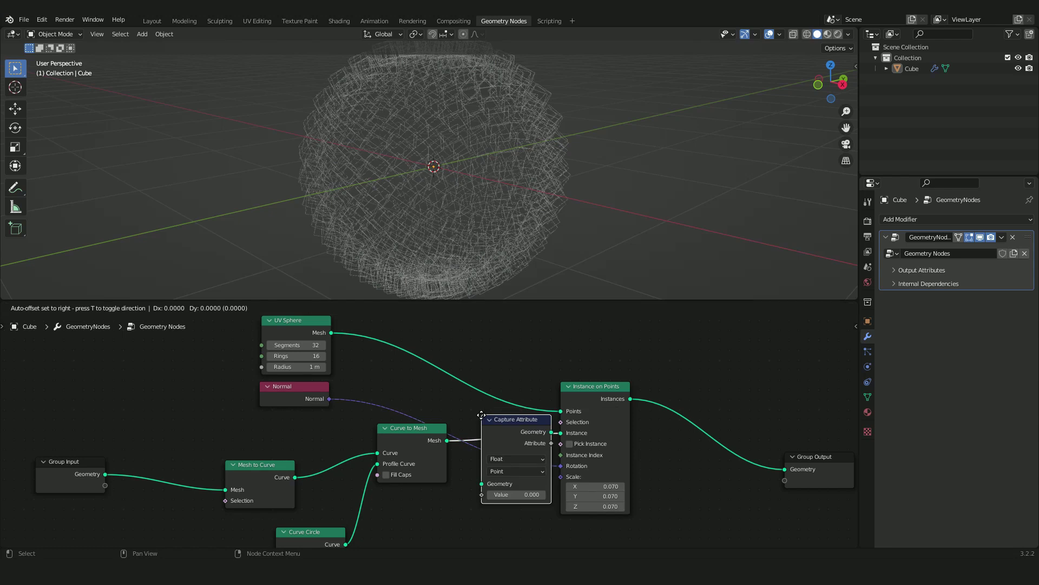
click(410, 347)
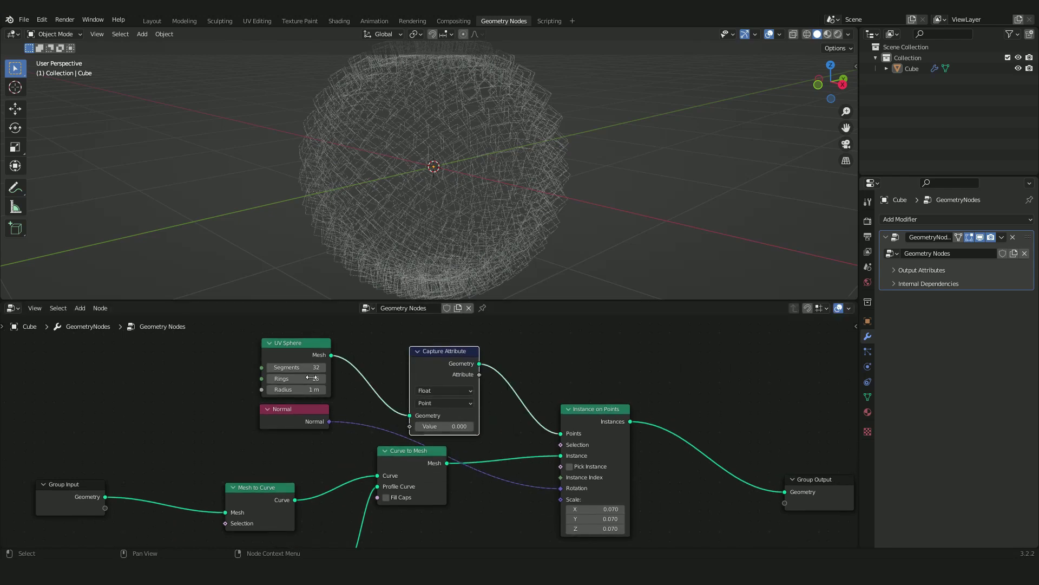
drag(453, 408, 452, 395)
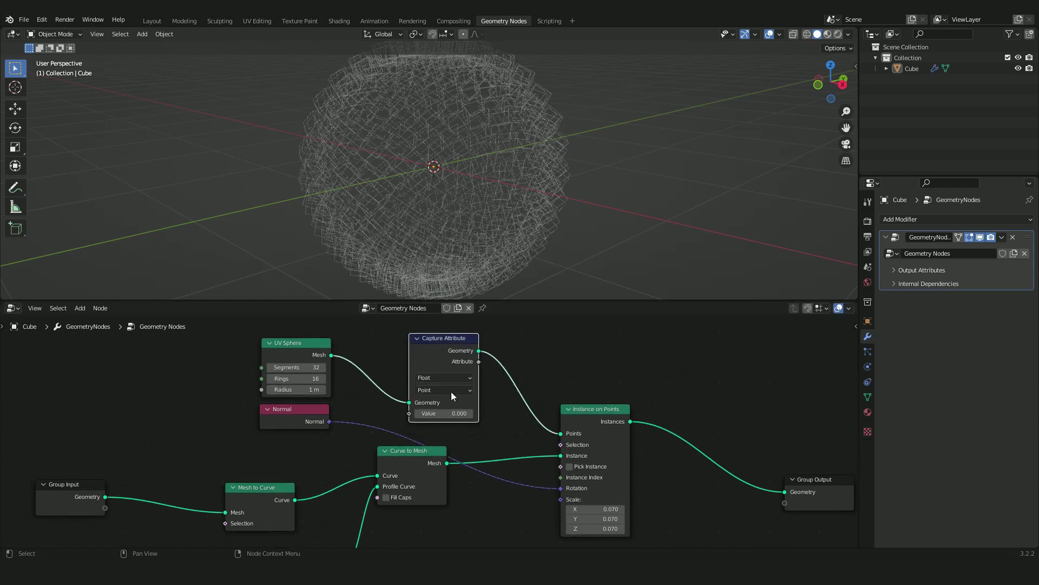
Set the Capture Attribute data type to Vector and shift the node slightly upward
click(433, 378)
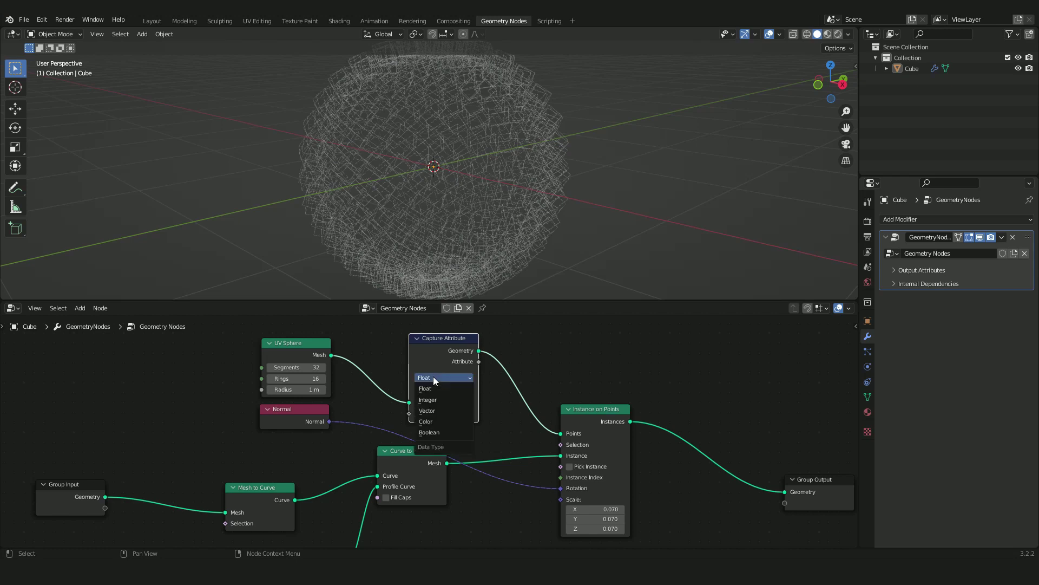
click(439, 411)
drag(443, 353, 442, 332)
Reroute Normal into the Capture Attribute Value input and connect its Attribute output to the Instance on Points Rotation
drag(560, 521, 341, 399)
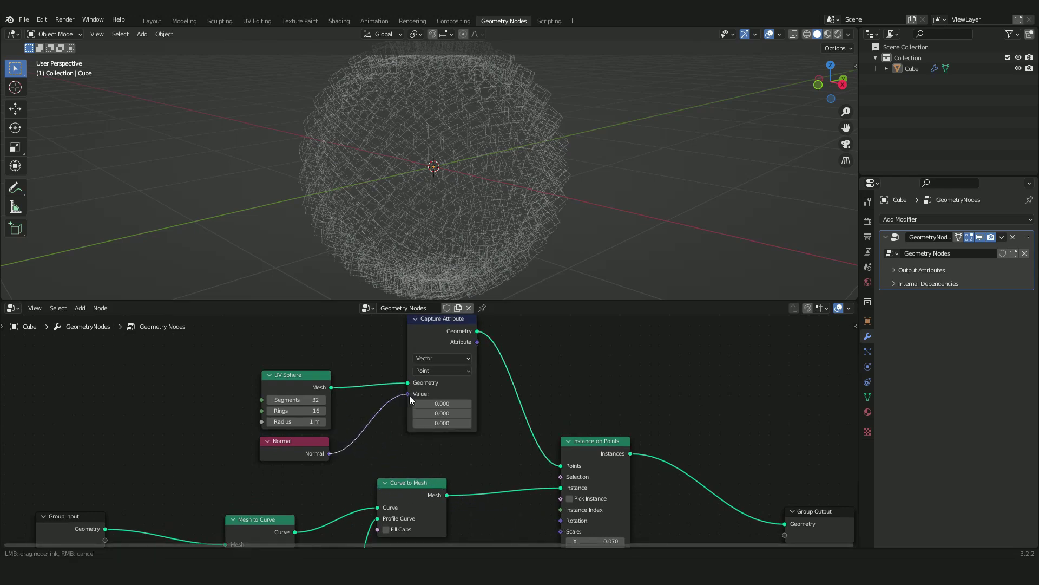
drag(409, 395, 409, 395)
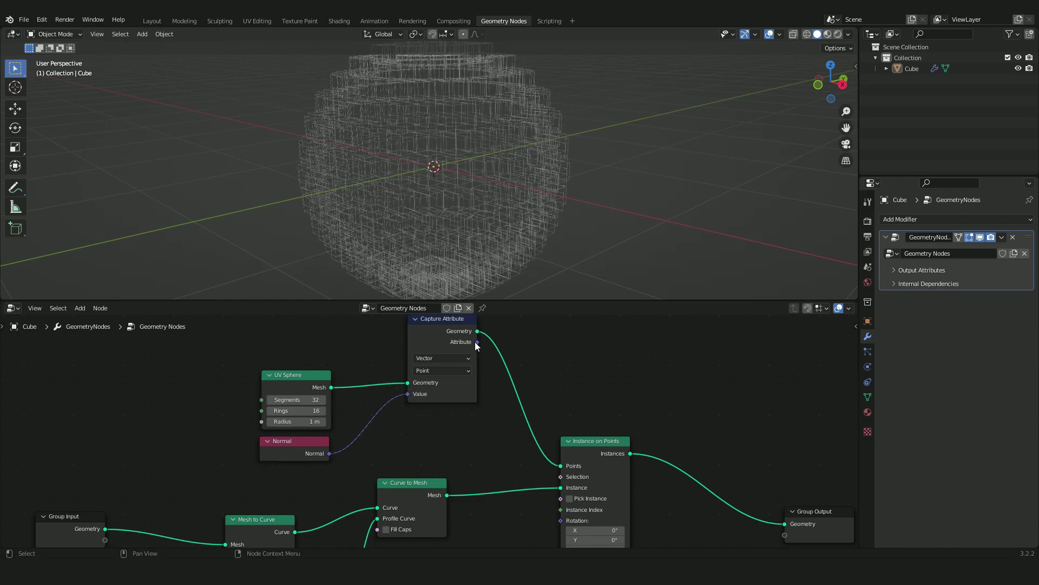
drag(477, 343, 561, 520)
mouse_move(612, 205)
middle_down()
mouse_move(537, 203)
mouse_move(617, 190)
middle_up()
scroll(617, 190, up, 3)
middle_drag(617, 190, 452, 221)
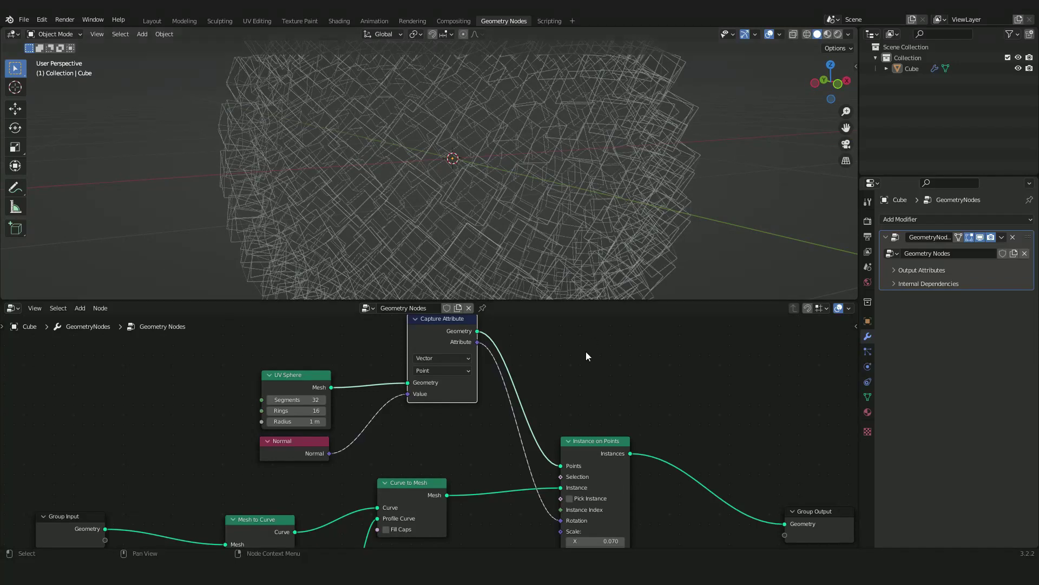
scroll(485, 372, down, 3)
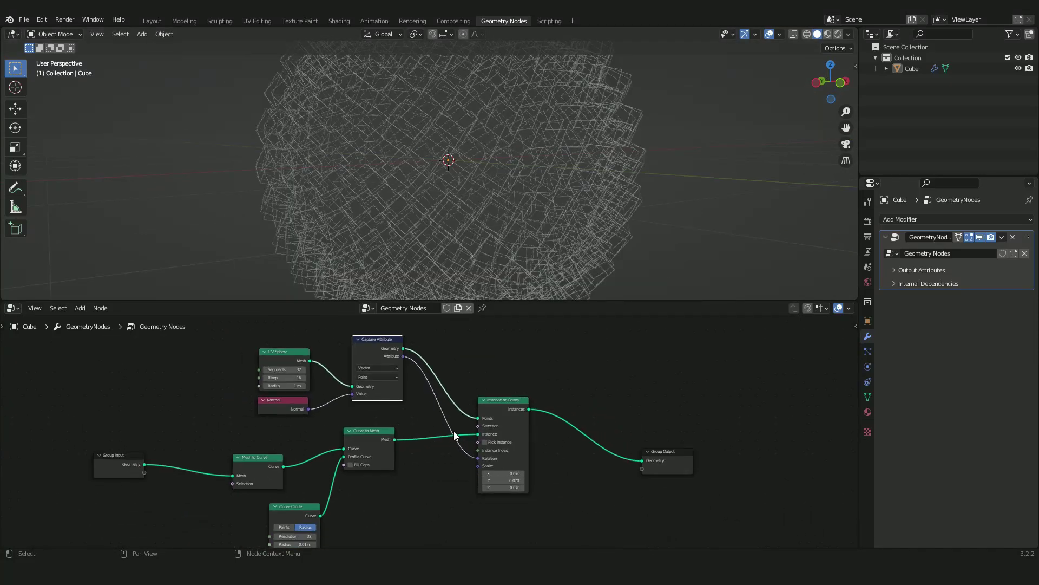
Try duplicating the sphere object above the original in the Layout workspace, undo it and return to Geometry Nodes
click(153, 20)
click(441, 295)
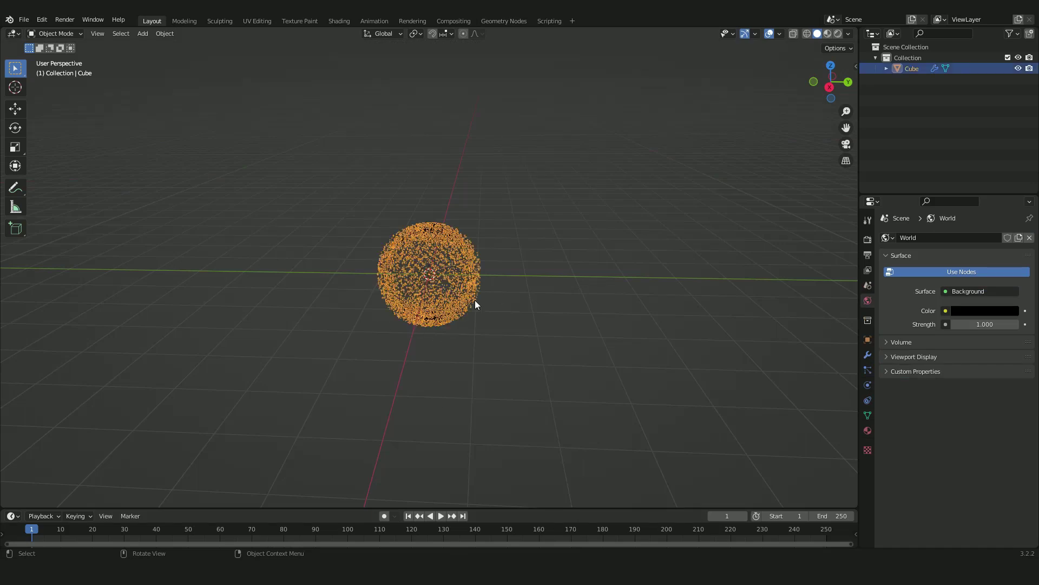
key(d)
key(shift+d)
click(536, 229)
middle_drag(536, 229, 691, 144)
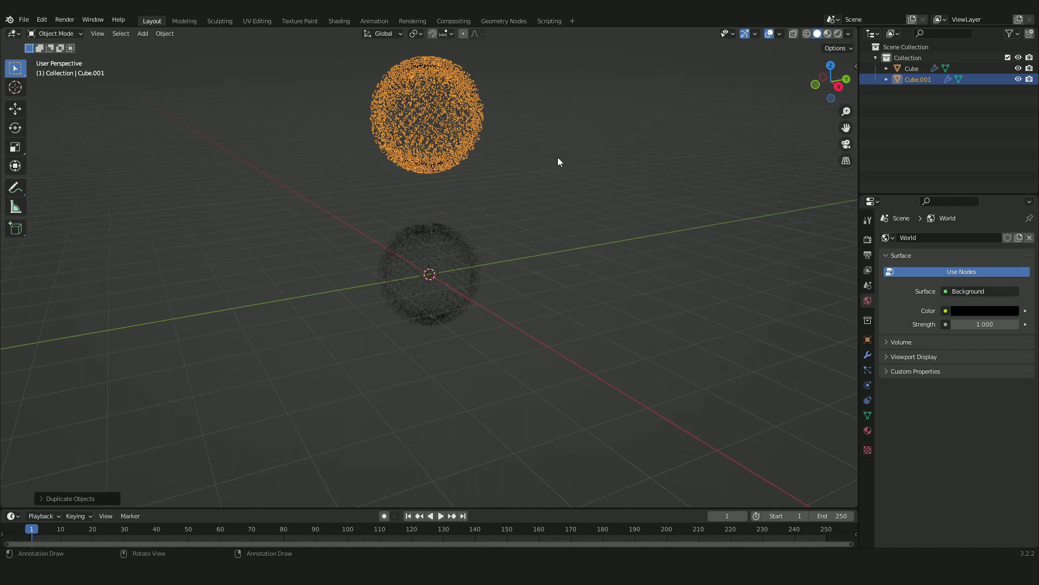
key(ctrl+z)
click(502, 21)
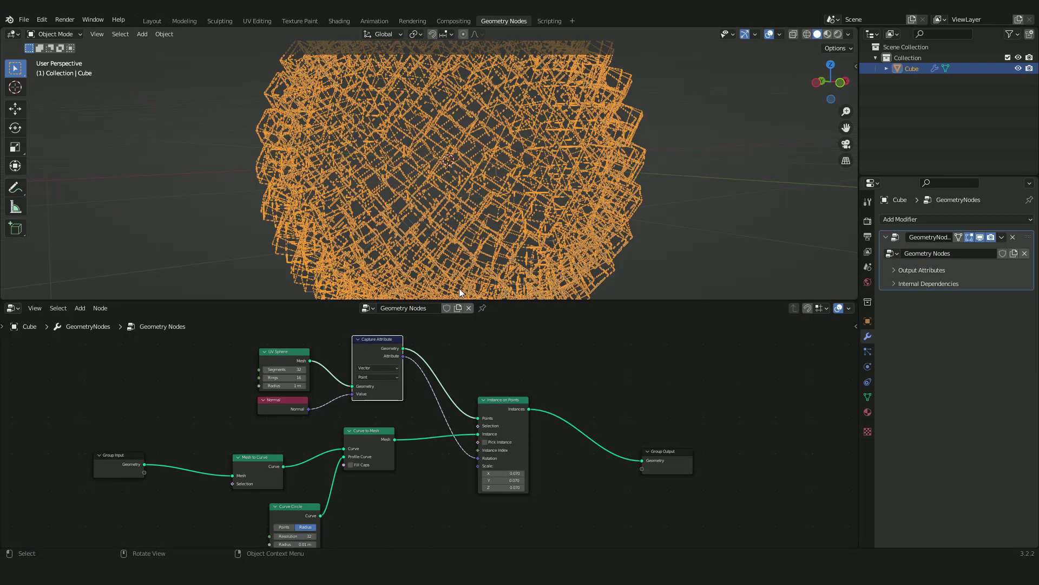
Move the Group Output node farther from Instance on Points to make room for more nodes
click(671, 253)
middle_drag(395, 190, 544, 206)
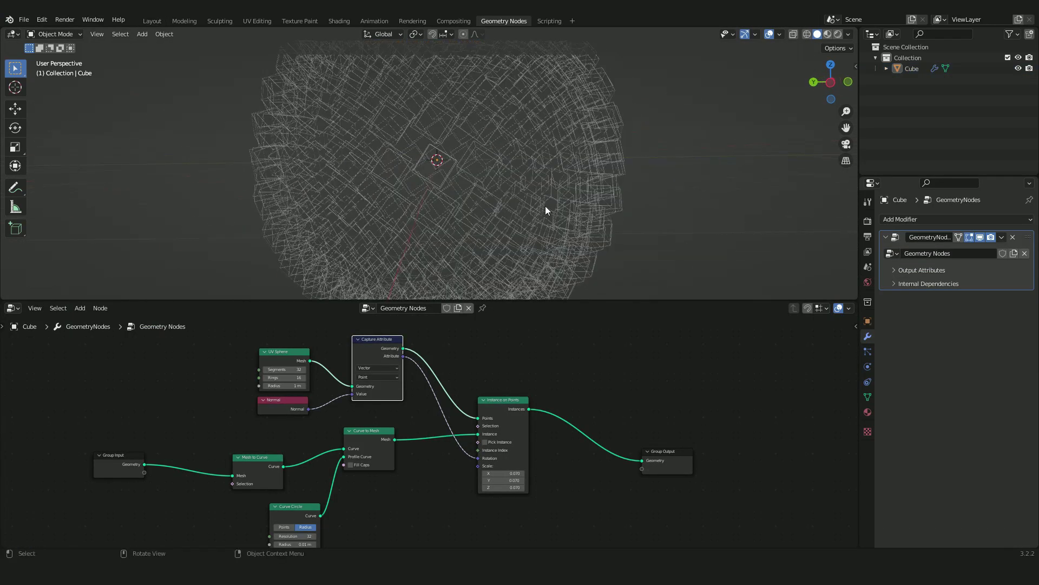
click(544, 207)
middle_drag(416, 382, 344, 369)
drag(611, 447, 735, 342)
middle_drag(434, 429, 388, 479)
middle_drag(464, 405, 407, 432)
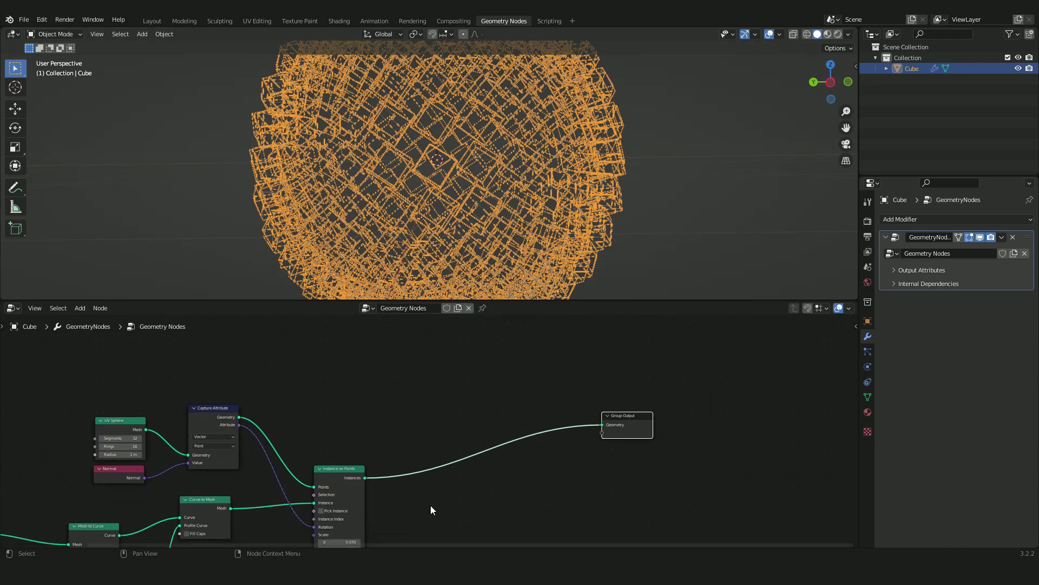
middle_drag(432, 510, 365, 438)
scroll(544, 445, up, 2)
drag(672, 365, 691, 410)
Insert a Transform node between Instance on Points and Group Output
key(shift+a)
text(stransform)
key(Return)
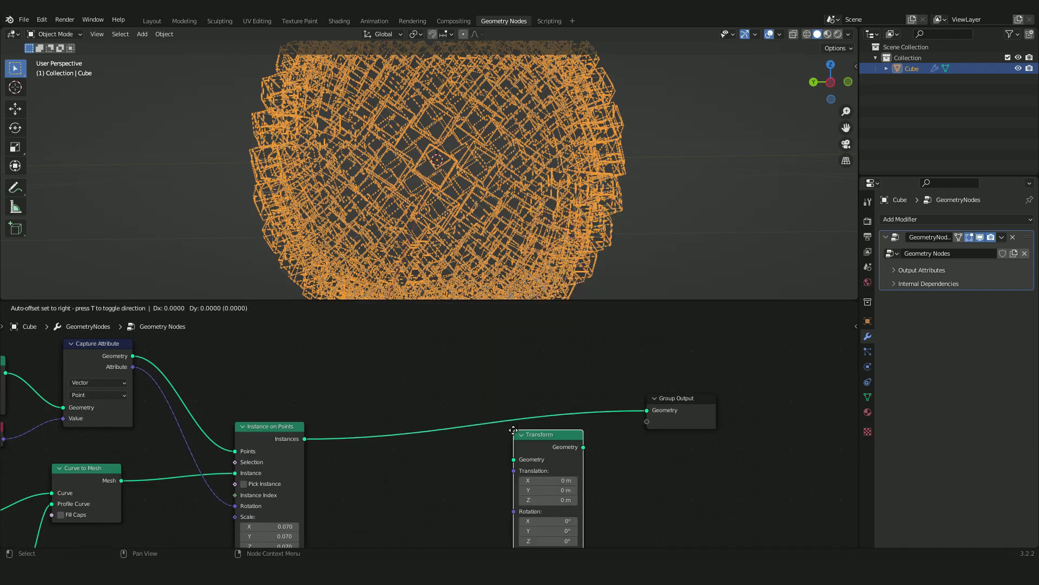
click(432, 404)
middle_drag(606, 478, 626, 405)
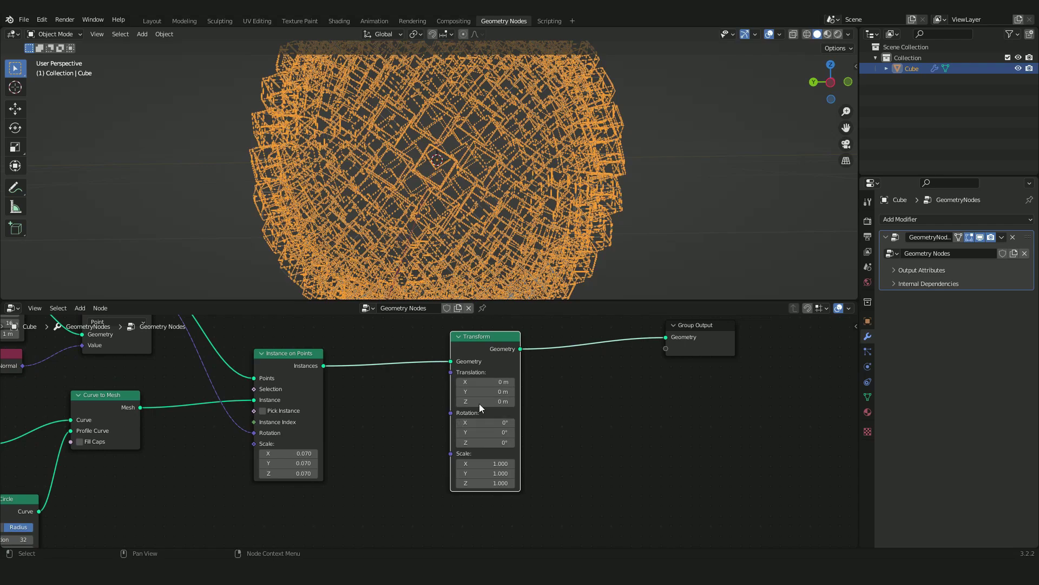
Try translating the sphere 0.7 m in X and 1.1 m in Y with the Transform node, and undo both changes
mouse_move(486, 382)
mouse_down()
mouse_move(508, 392)
mouse_move(487, 391)
mouse_up()
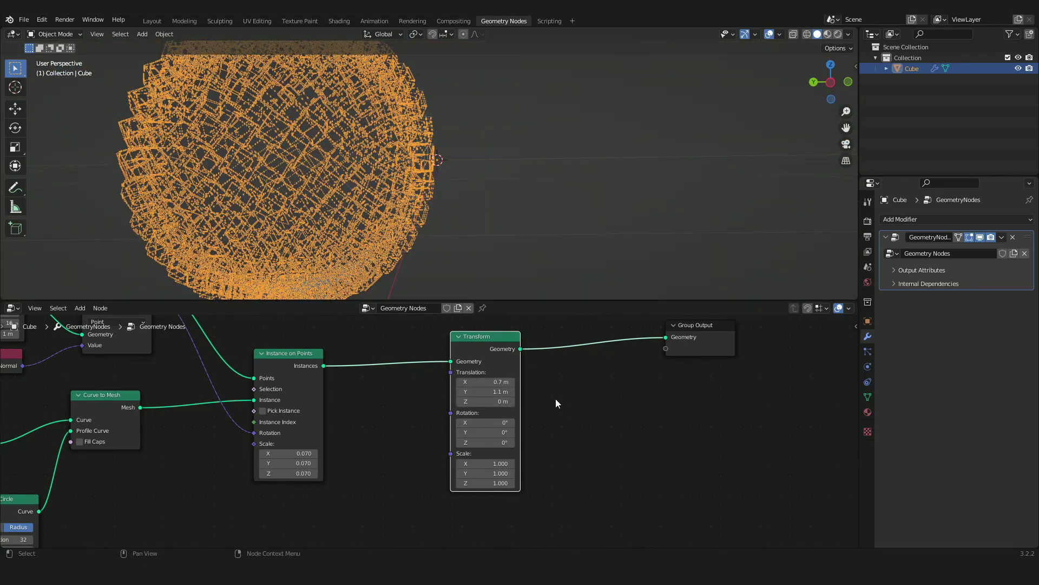
key(ctrl+z)
key(ctrl+z)
middle_drag(481, 214, 428, 225)
scroll(526, 213, down, 4)
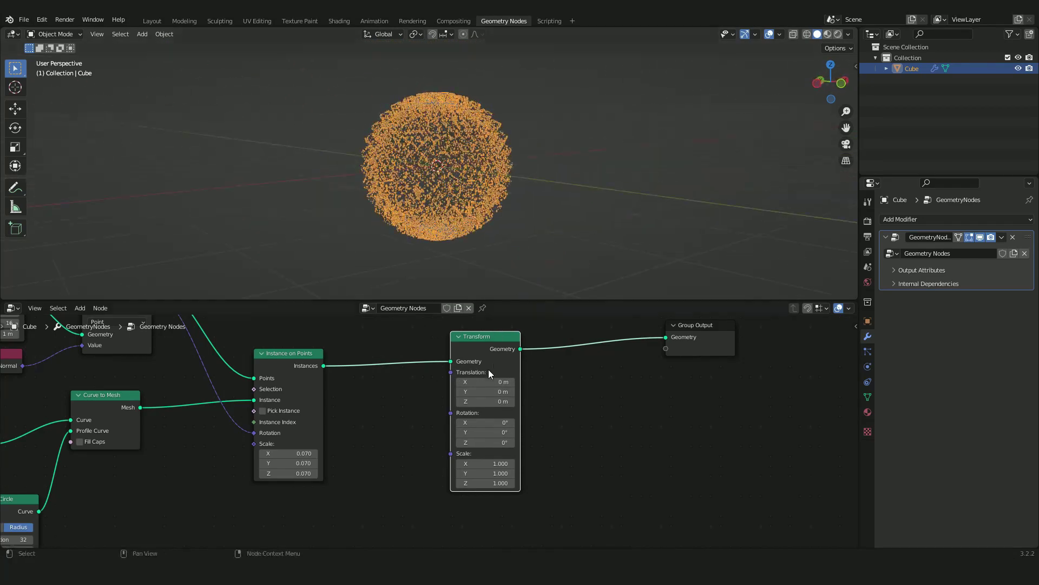
Set the Z translation of the Transform node to 1.3 m
shift+drag(478, 403, 495, 402)
click(488, 401)
text(1)
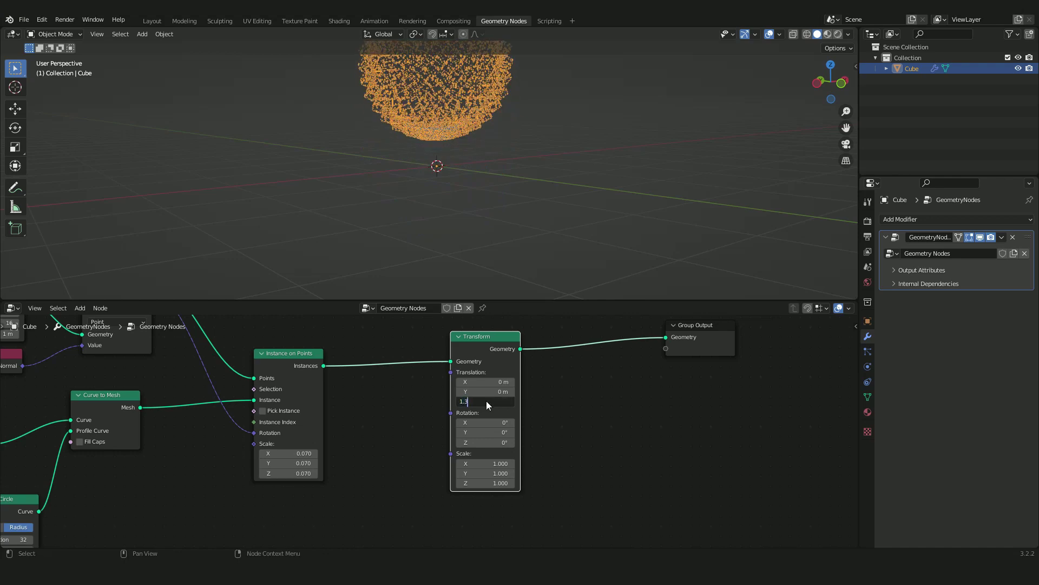
text(.3)
key(Return)
middle_drag(553, 242, 551, 194)
Move the Transform node up and the Group Output node farther along to free space between them
middle_drag(474, 339, 489, 453)
drag(488, 452, 481, 351)
middle_drag(587, 496, 537, 426)
drag(662, 433, 741, 448)
Insert a Join Geometry node between Transform and Group Output
key(shift+a)
click(571, 461)
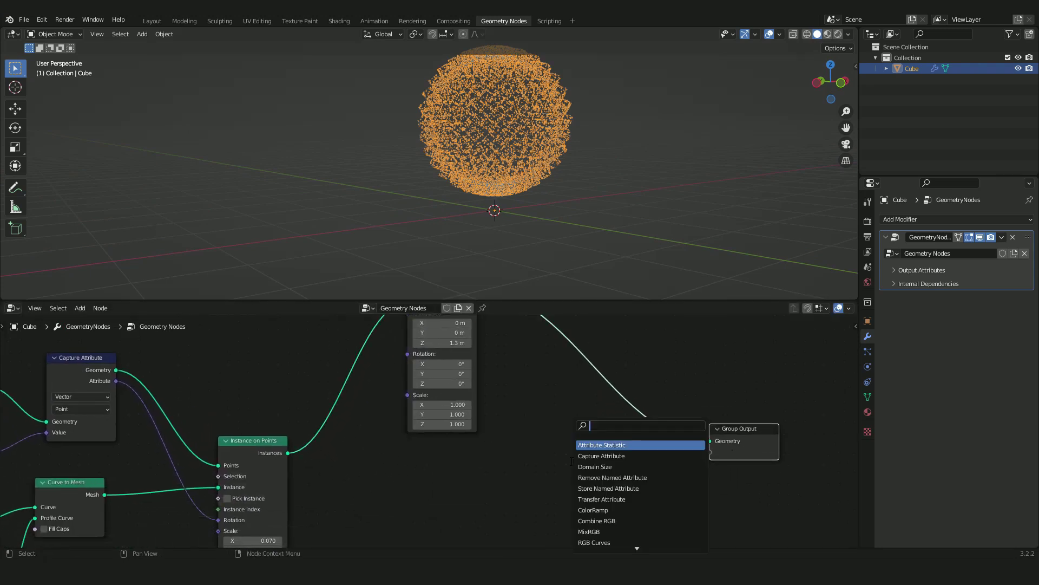
text(join)
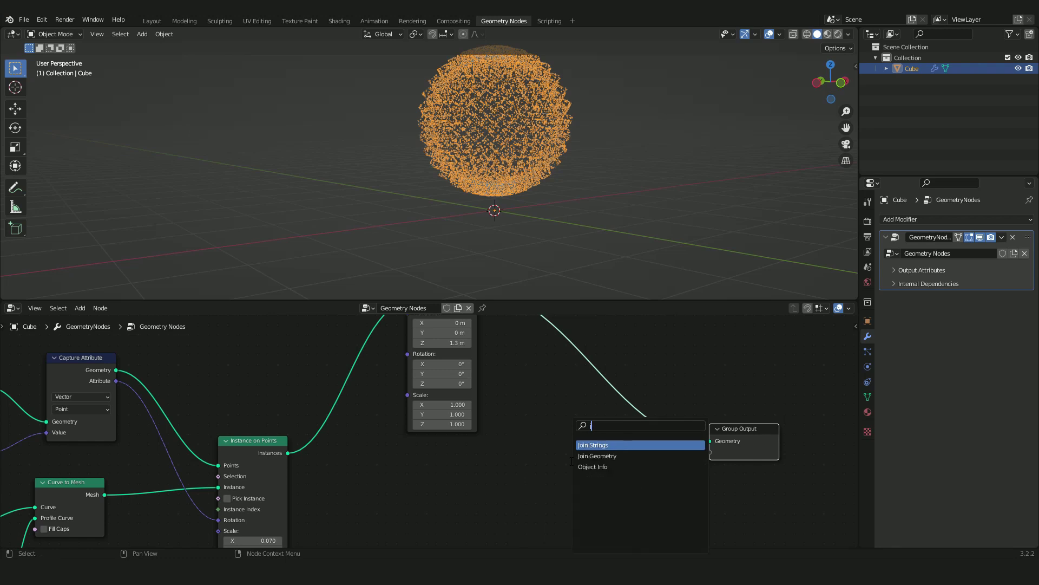
click(592, 456)
click(587, 462)
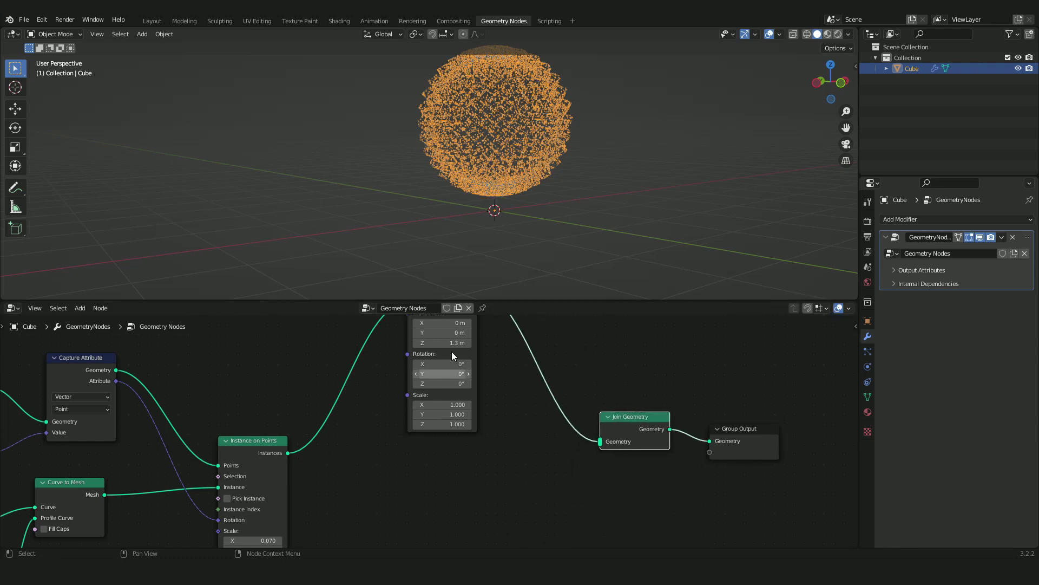
Duplicate the Transform node below the original and link Instance on Points through it into Join Geometry
scroll(472, 366, down, 2)
click(444, 339)
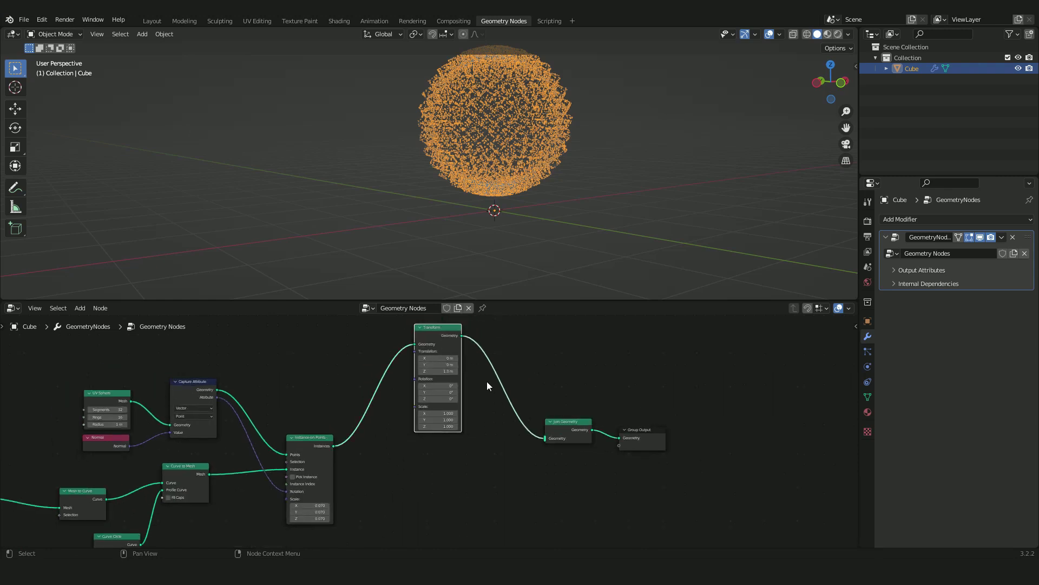
key(shift+d)
click(487, 498)
drag(333, 445, 545, 437)
Set the Z translation of the lower Transform node to -1.3 m
scroll(540, 424, up, 4)
click(517, 425)
key(Home)
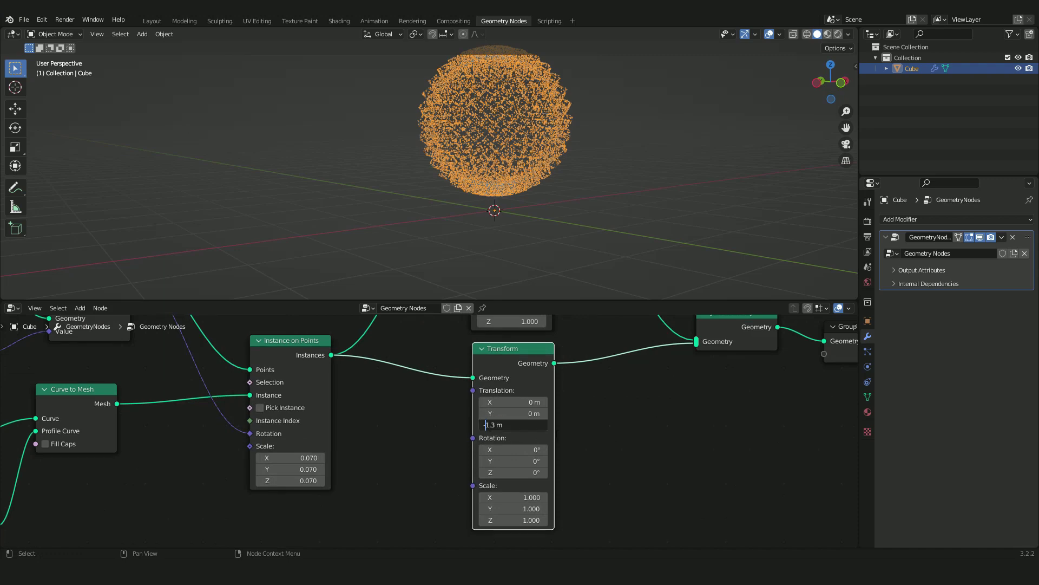
text(-)
key(Return)
Fine-tune the lower Transform node's Z translation to -1.11 m to bring the two spheres closer together
middle_drag(534, 264, 491, 170)
click(521, 230)
scroll(583, 253, up, 4)
mouse_move(522, 425)
shift+mouse_down()
mouse_move(541, 426)
mouse_move(531, 425)
shift+mouse_up()
click(607, 421)
click(567, 136)
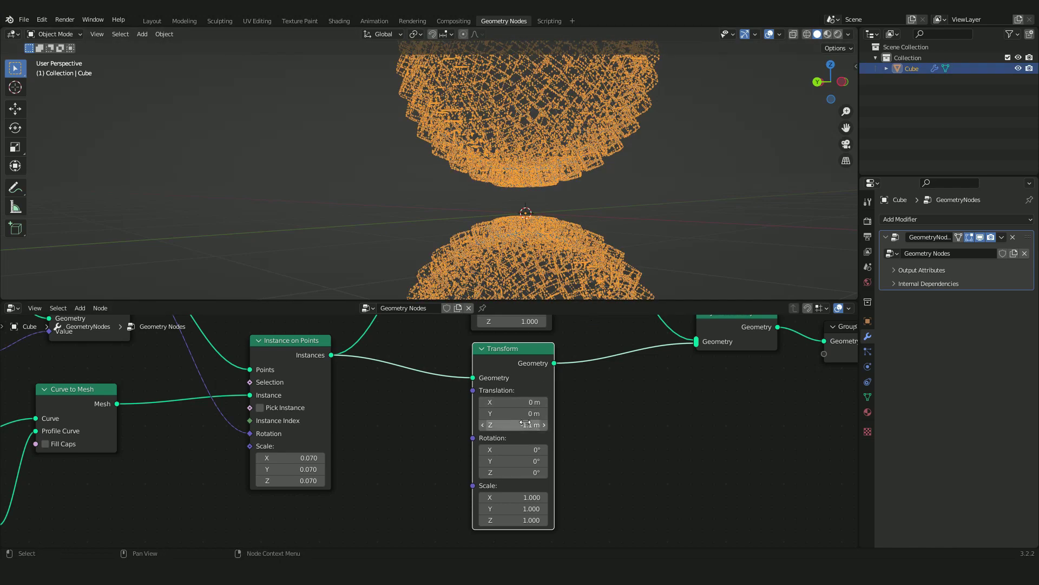
shift+drag(532, 425, 531, 425)
scroll(612, 387, up, 1)
middle_drag(617, 372, 625, 435)
click(524, 497)
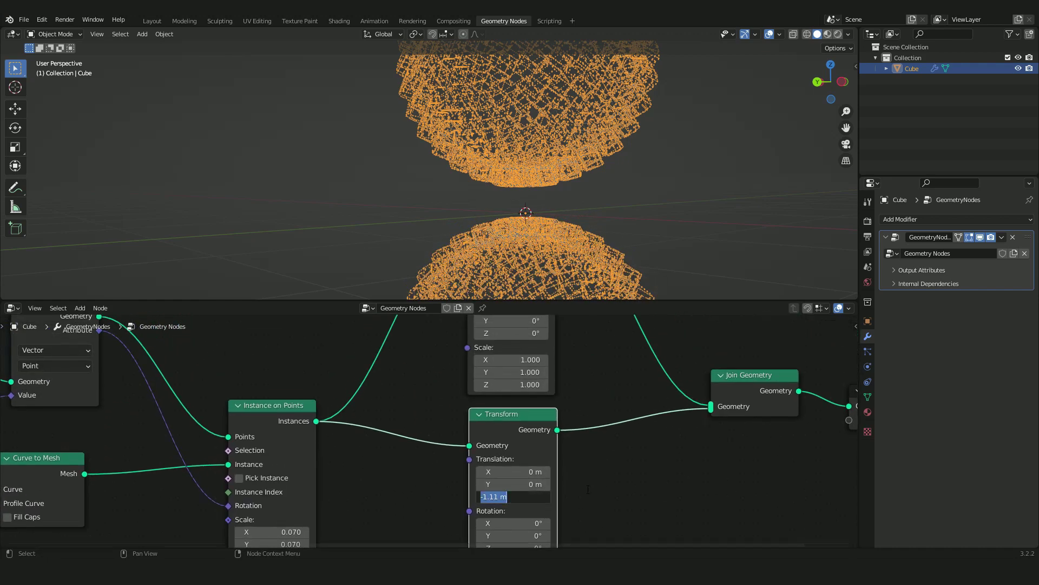
key(Return)
Set the Z translation of the upper Transform node to 1.11 m to match the lower one's offset
middle_drag(594, 361, 594, 458)
click(495, 378)
key(Left)
key(Right)
key(Right)
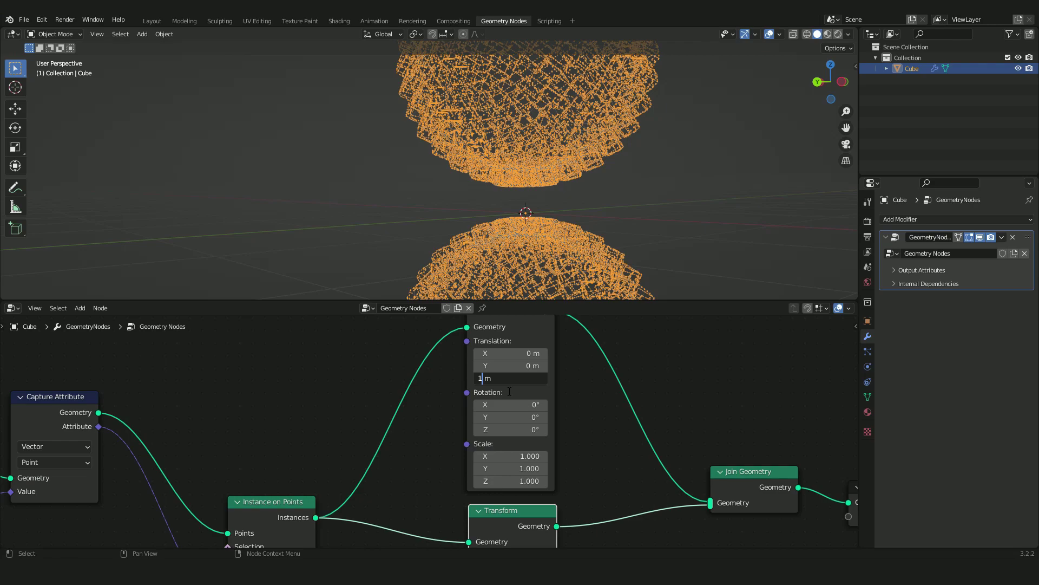
key(Return)
middle_drag(671, 200, 557, 178)
click(703, 229)
scroll(529, 213, up, 3)
scroll(476, 212, down, 3)
scroll(576, 490, down, 4)
middle_drag(540, 450, 628, 368)
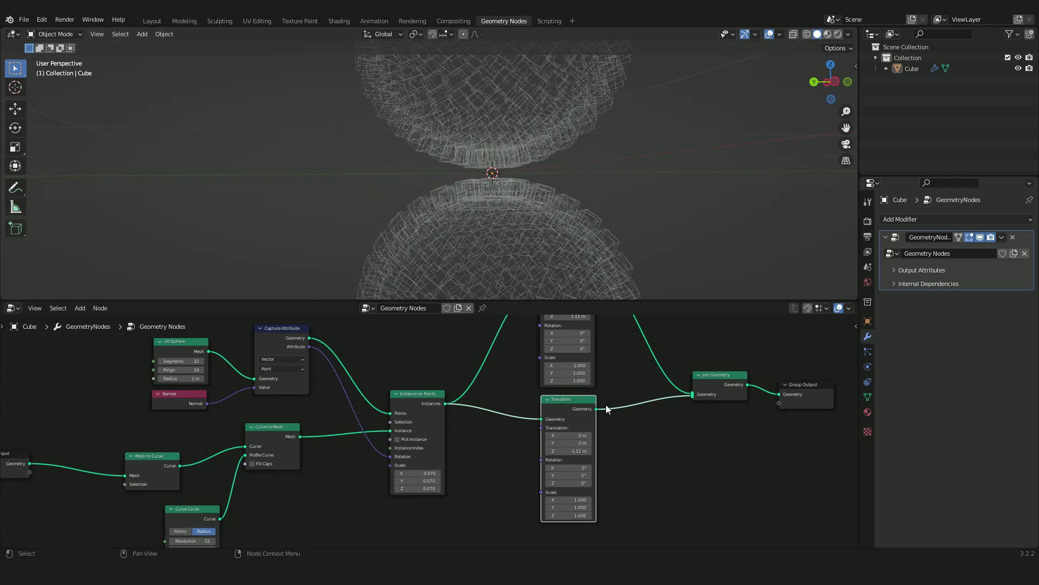
Try changing the Z rotation of the upper Transform node
scroll(645, 397, up, 2)
middle_drag(719, 387, 630, 421)
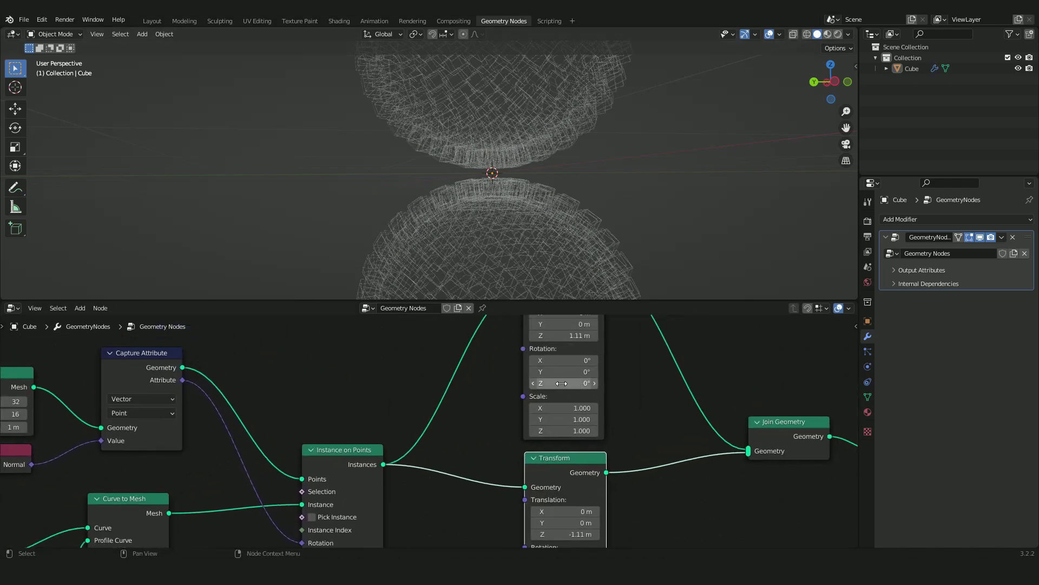
drag(553, 384, 589, 385)
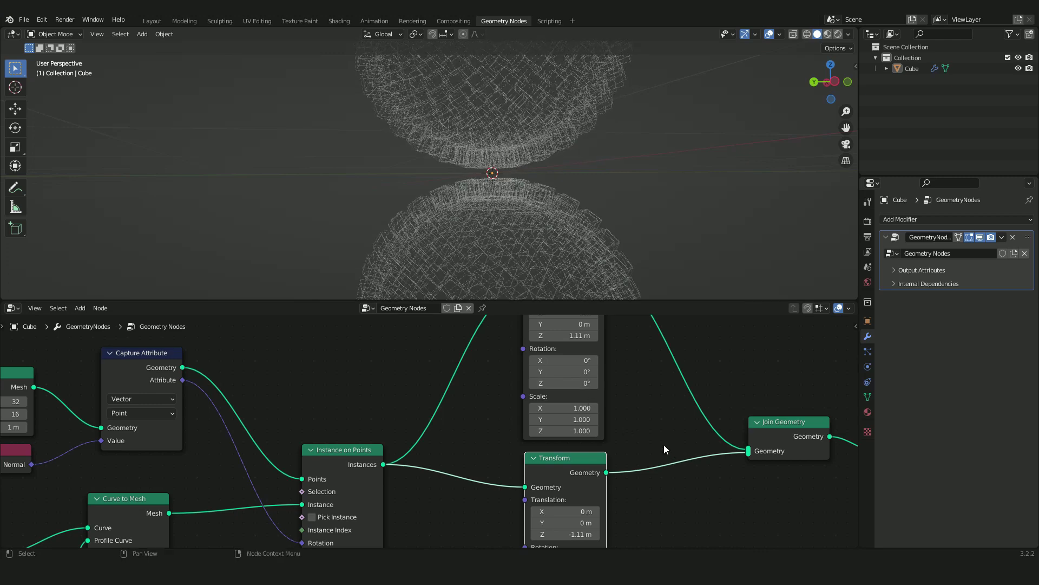
shift+middle_drag(664, 440, 770, 340)
scroll(770, 339, down, 5)
middle_drag(653, 386, 611, 426)
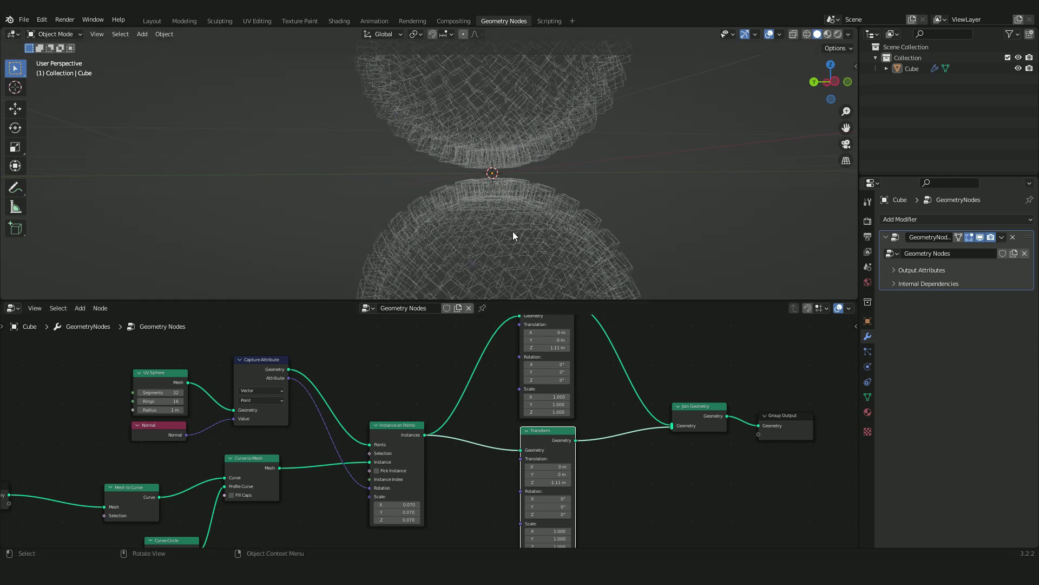
middle_drag(639, 484, 693, 477)
Add a Value node and place it above the Instance on Points node
click(543, 404)
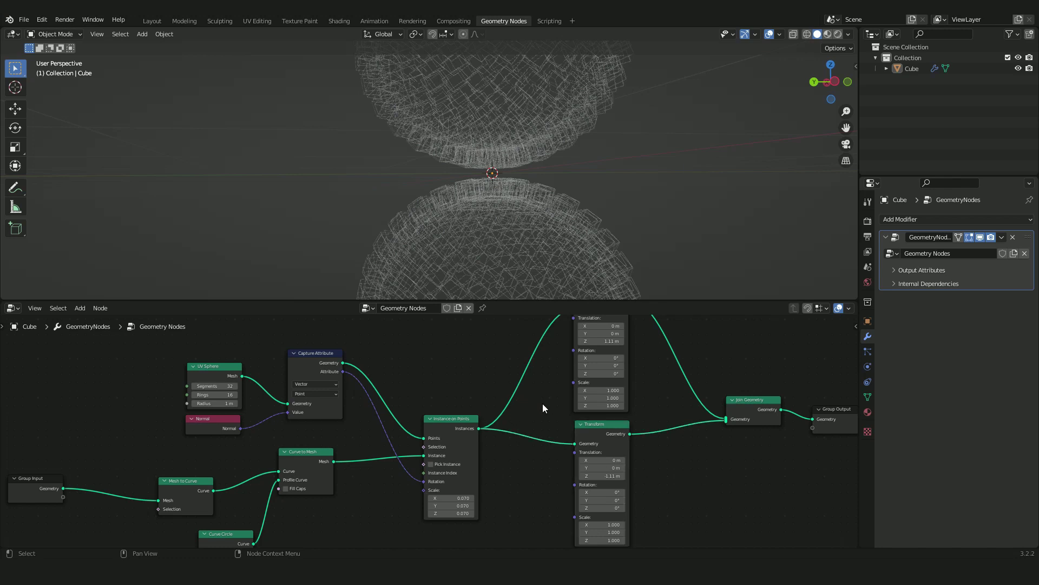
key(shift+a)
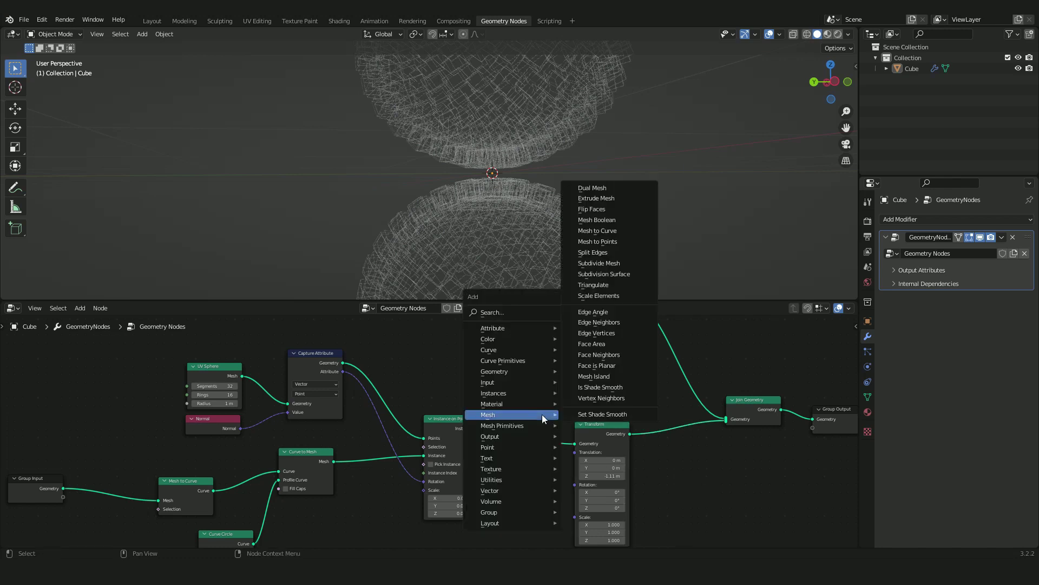
text(sval)
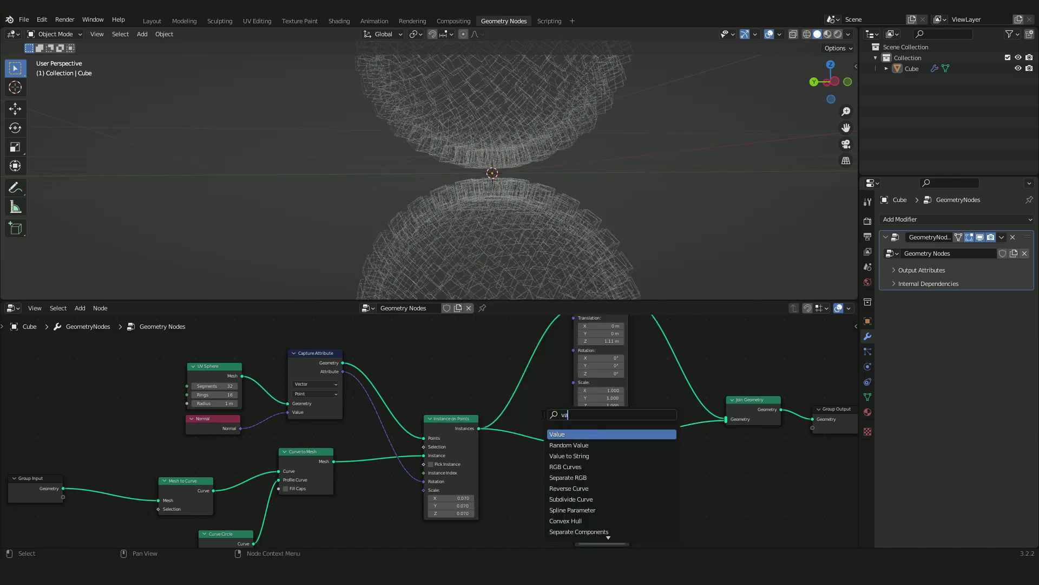
click(560, 435)
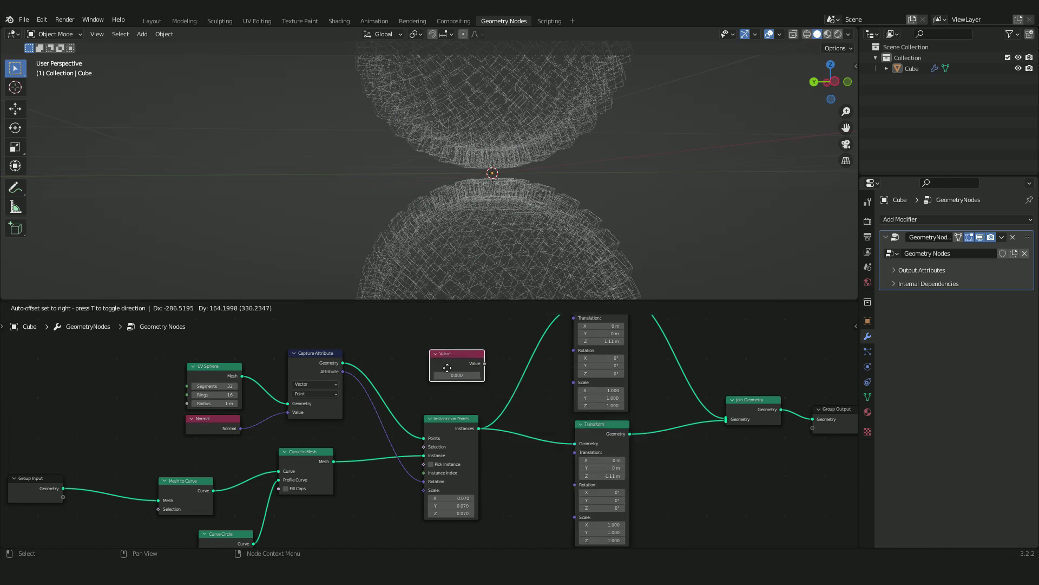
click(450, 380)
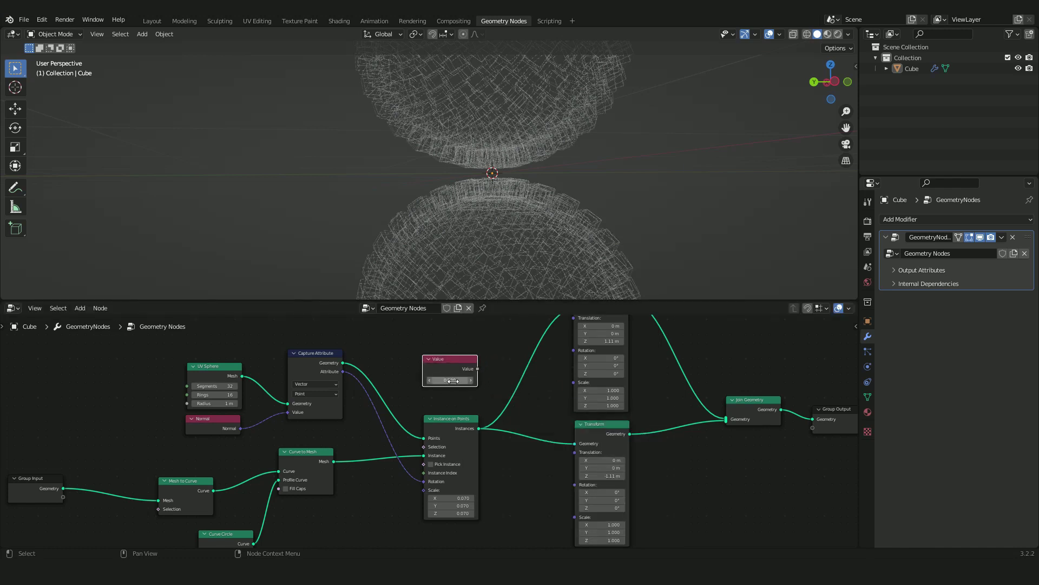
Drive the Value node with the frame number divided by 30, link it to the upper Transform's Rotation, and preview the animation
click(453, 380)
key(Return)
drag(477, 368, 574, 351)
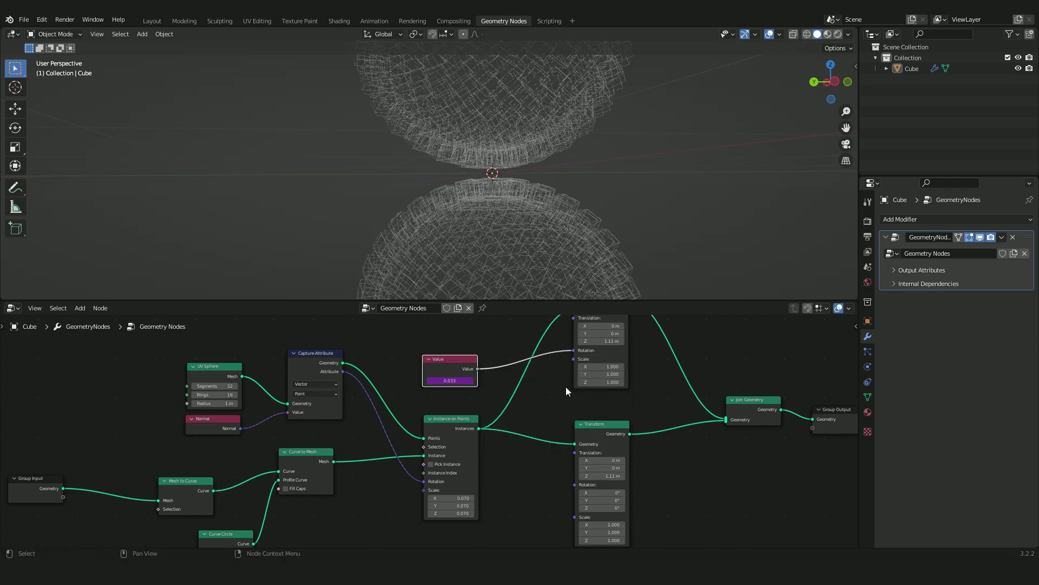
key(space)
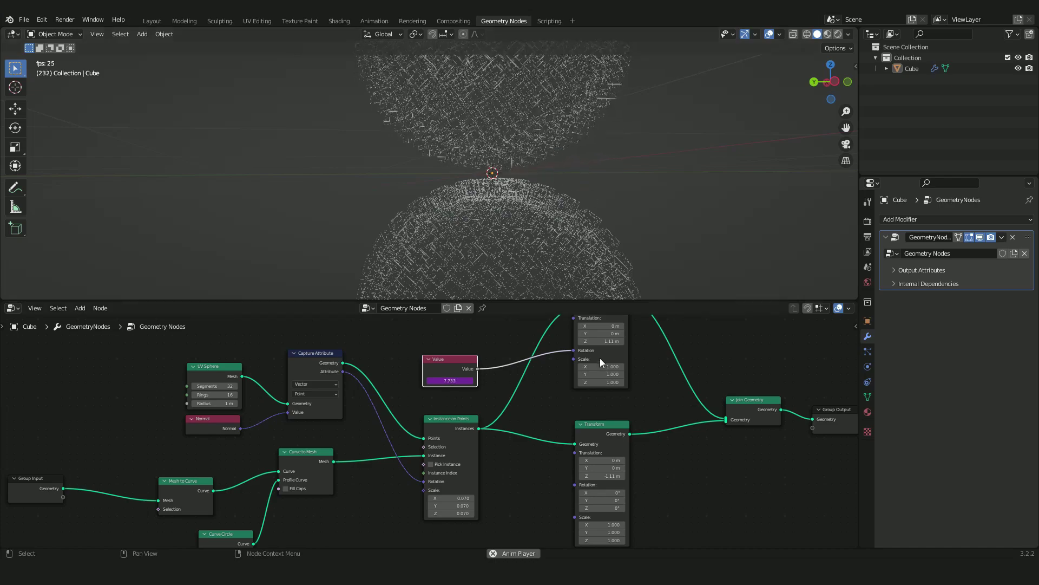
middle_drag(538, 368, 547, 439)
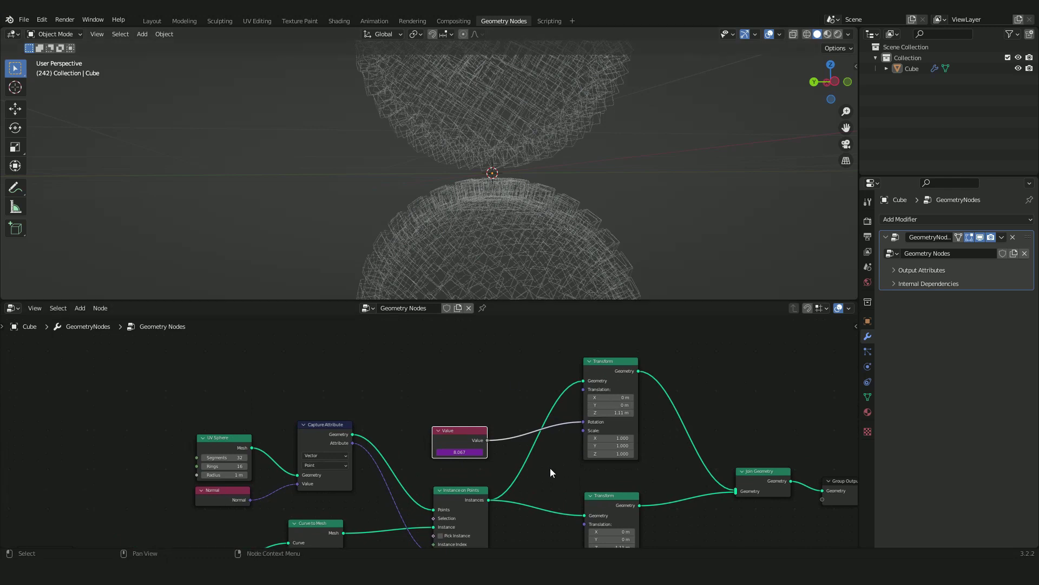
Add a reroute on the link from Instance on Points to the upper Transform and route it above the Value node
mouse_move(505, 452)
ctrl+right_down()
mouse_move(547, 479)
mouse_move(530, 469)
ctrl+right_up()
key(ctrl+z)
key(g)
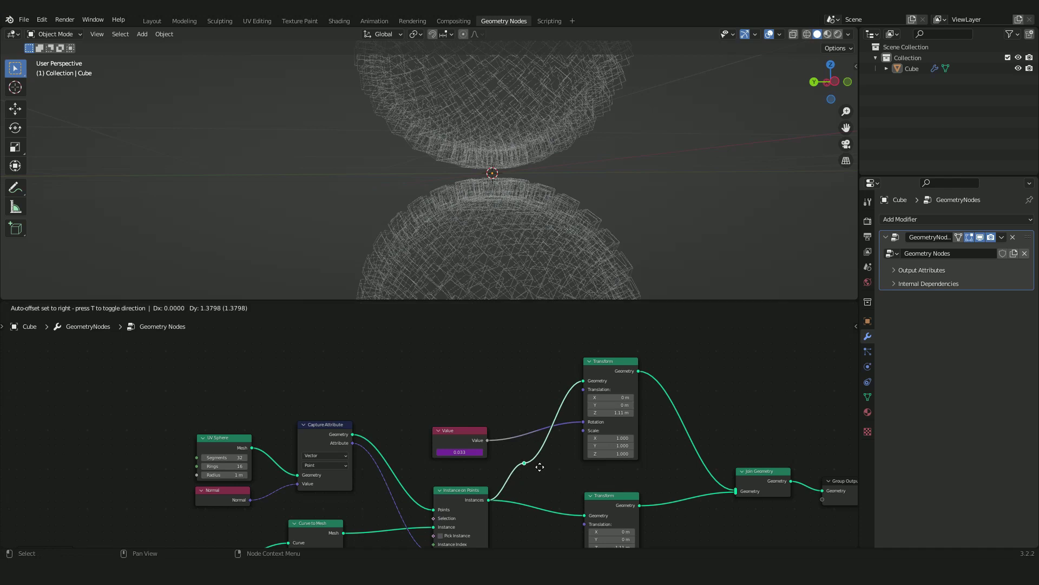
drag(501, 358, 458, 370)
drag(464, 431, 468, 422)
scroll(476, 431, up, 2)
middle_drag(577, 441, 448, 380)
scroll(406, 379, down, 1)
drag(380, 369, 375, 368)
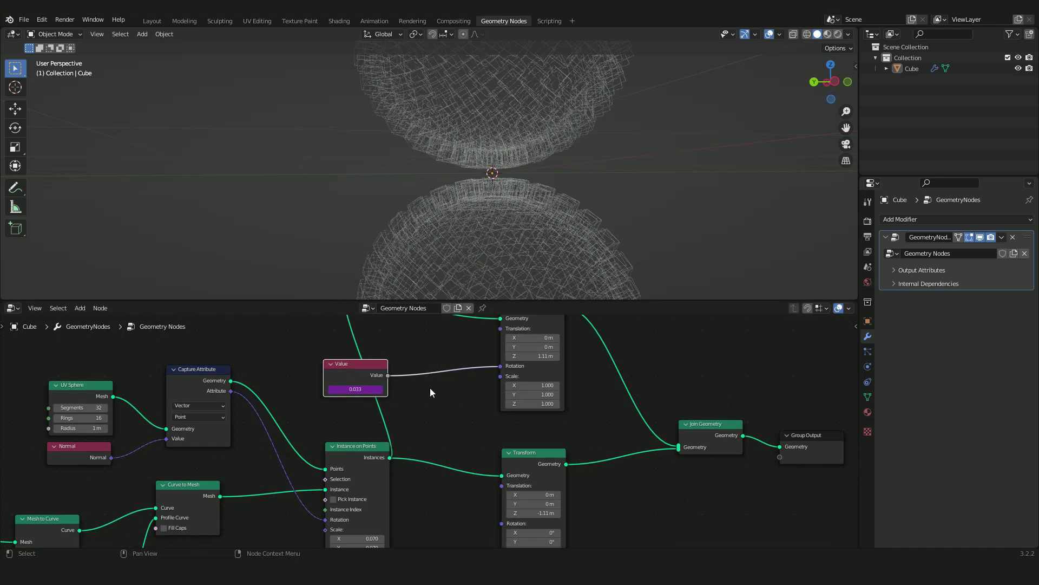
Insert a Combine XYZ node between the Value node and the upper Transform's Rotation input
key(shift+a)
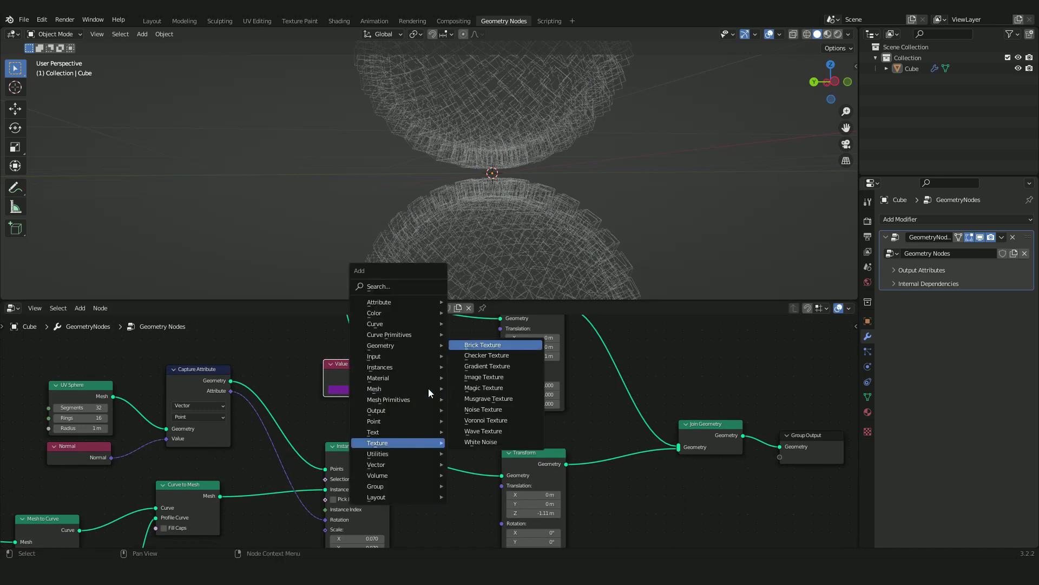
key(Escape)
key(shift+a)
text(s)
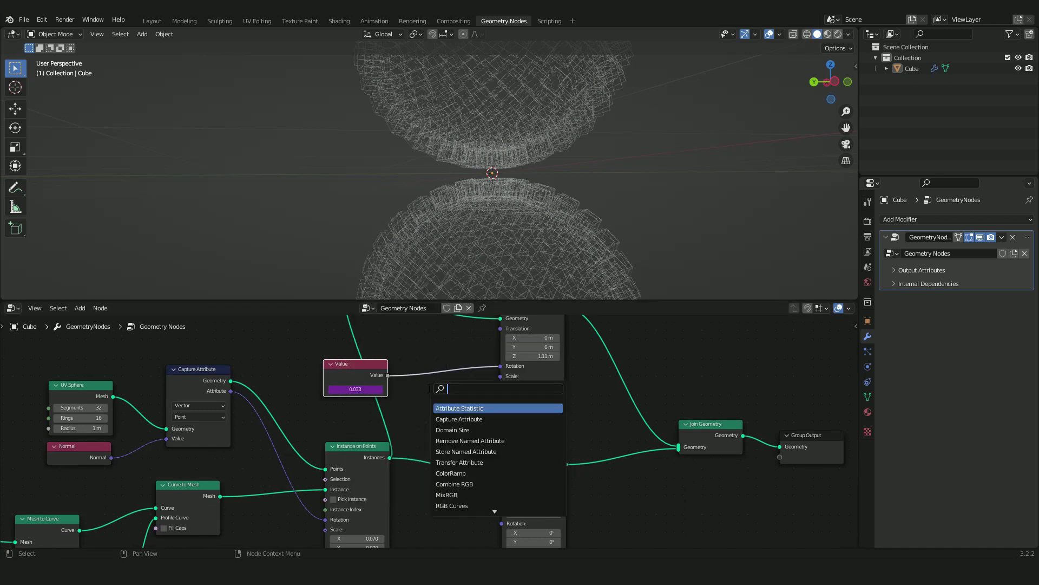
text(separa)
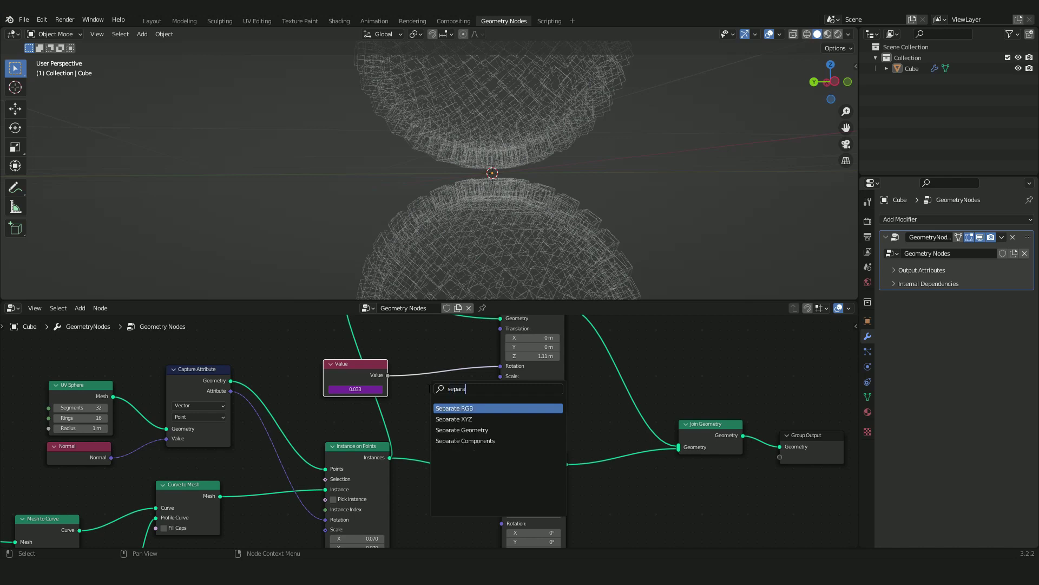
key(BackSpace)
key(BackSpace)
key(BackSpace)
key(BackSpace)
key(BackSpace)
key(BackSpace)
text(combine)
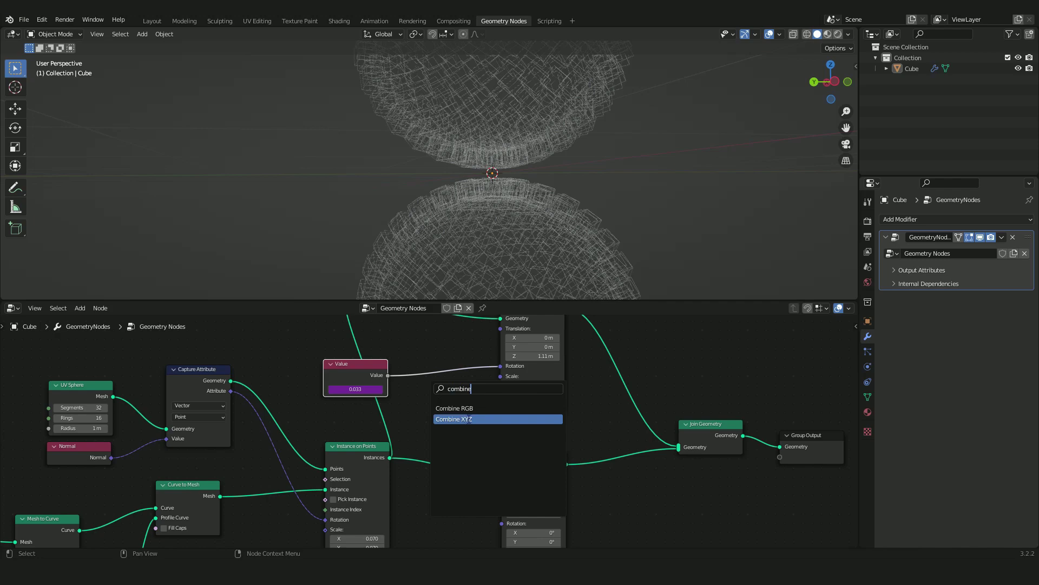
click(464, 418)
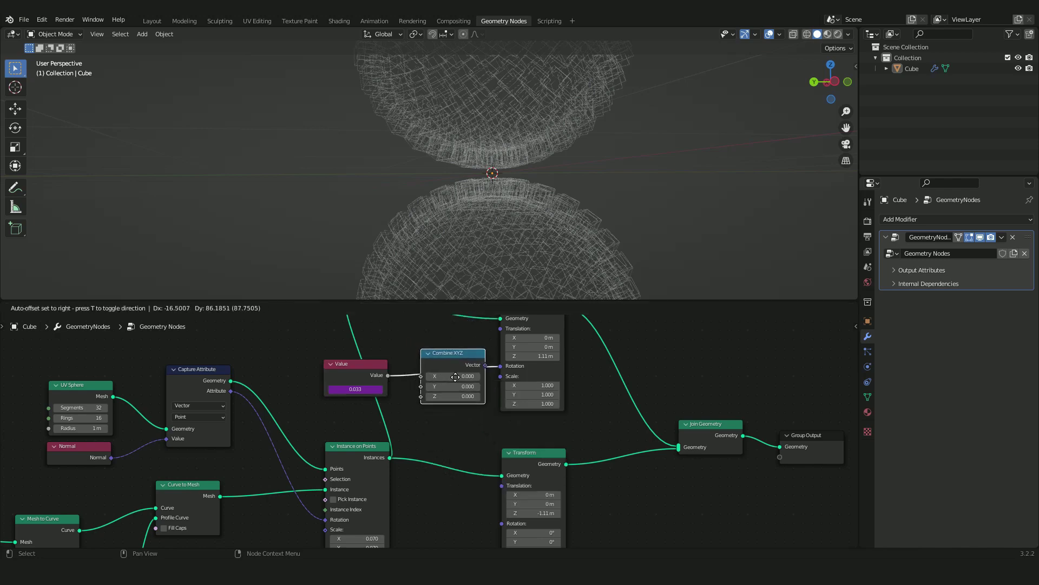
click(378, 382)
Connect the Value node to the Z input of Combine XYZ and play the animation to check the rotation
drag(387, 374, 540, 362)
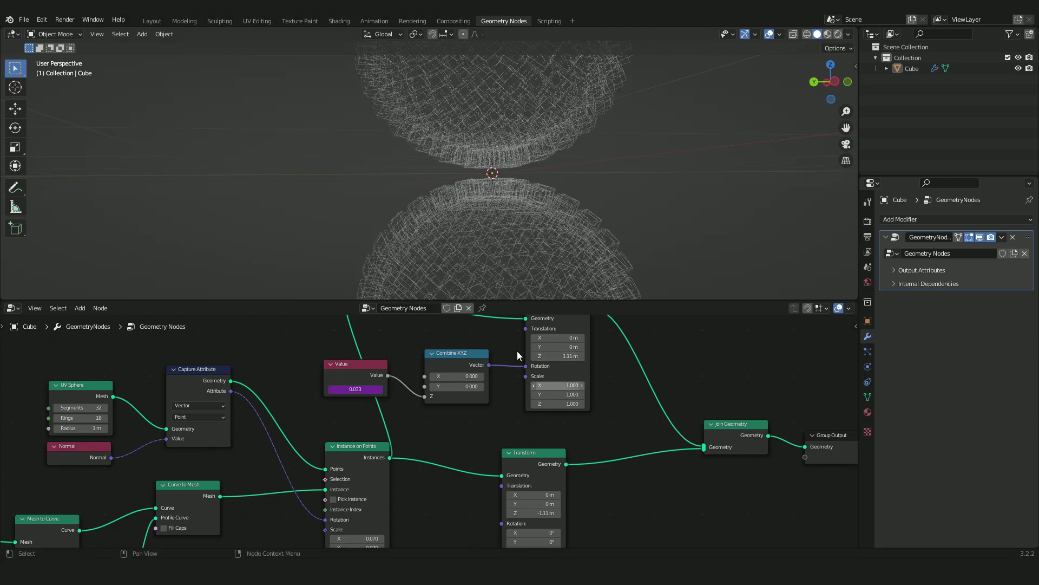
key(space)
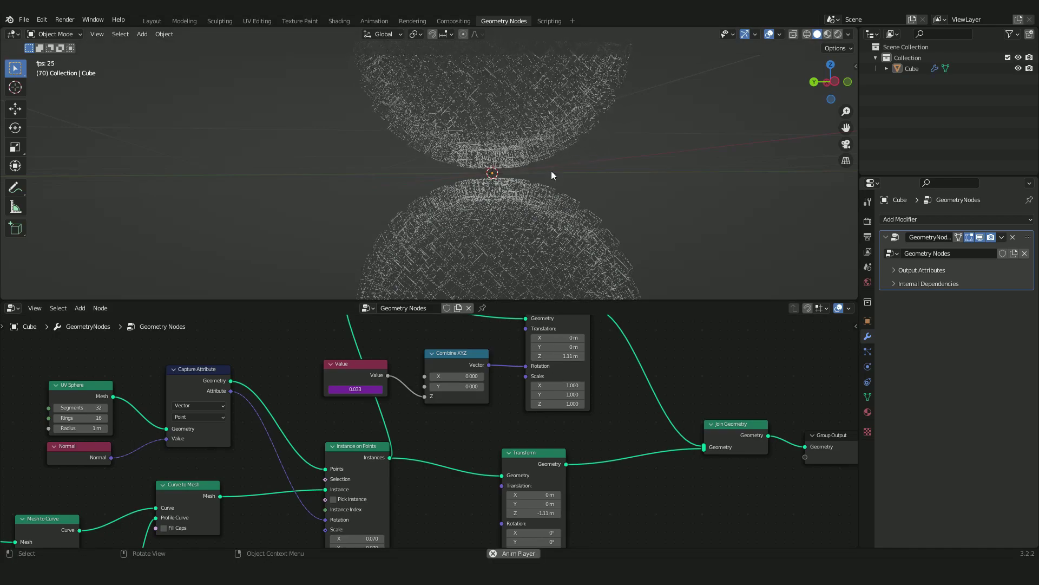
key(space)
Duplicate the Combine XYZ node beside the lower Transform and link its vector to that node's Rotation
middle_drag(469, 427, 486, 397)
click(474, 334)
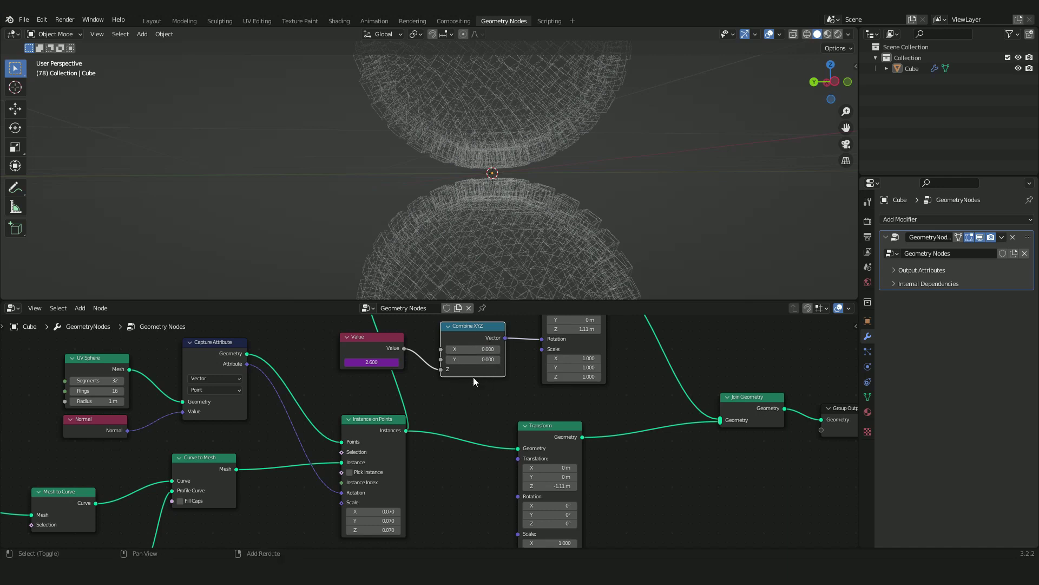
key(shift+d)
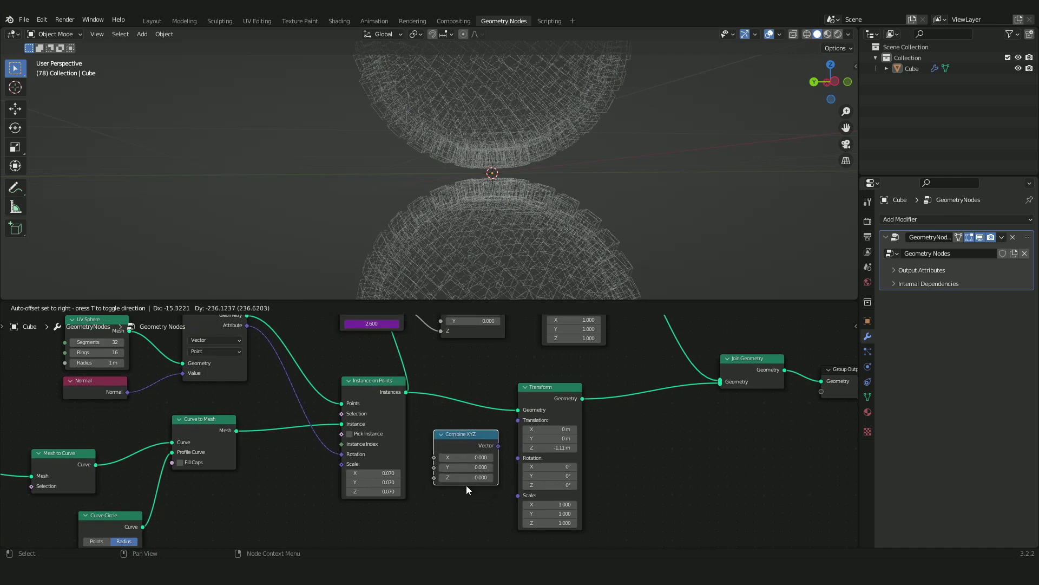
click(466, 485)
drag(498, 446, 518, 457)
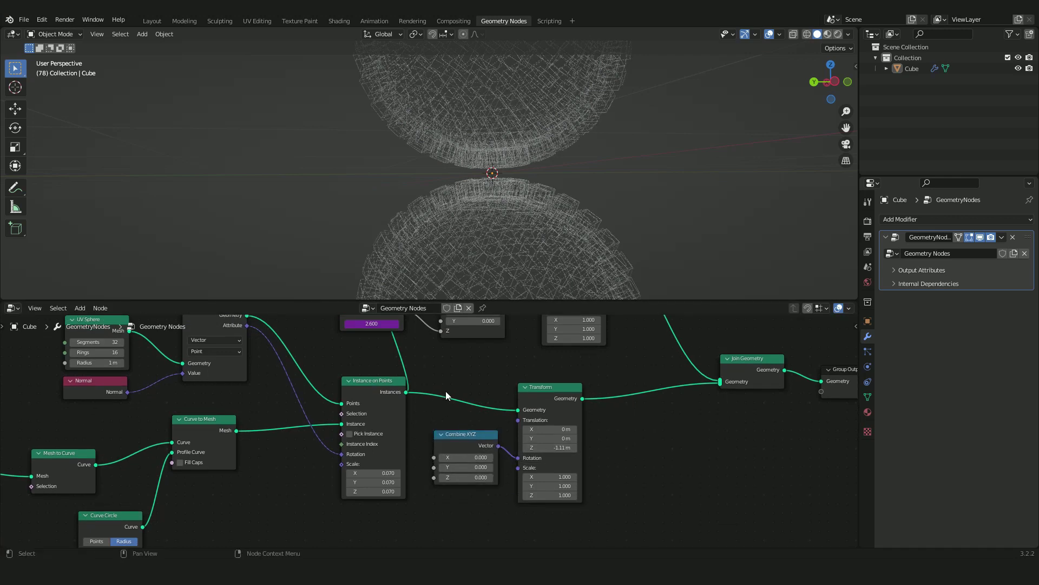
Move the Value and Instance on Points nodes away from the Combine XYZ nodes to free space between them
middle_drag(446, 395, 494, 420)
drag(503, 457, 509, 451)
drag(408, 339, 368, 340)
drag(413, 407, 359, 398)
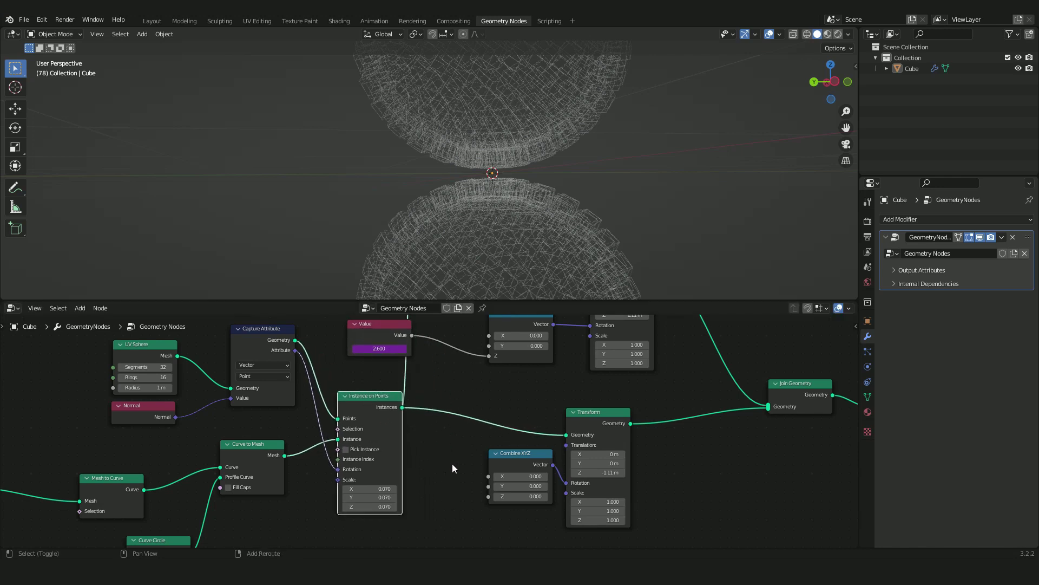
Add a Math node before the lower Combine XYZ and feed the Value node into its first input
key(shift+a)
text(sadd)
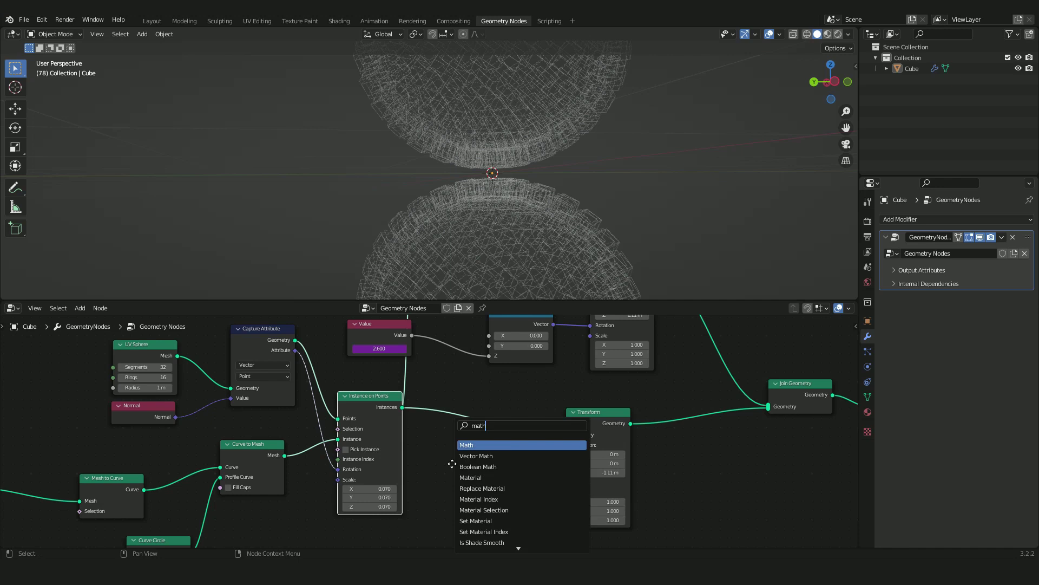
key(Return)
click(412, 433)
drag(412, 334, 412, 485)
Set the Math node to Multiply by -1 and link its result to the lower Combine XYZ's Z input
click(434, 462)
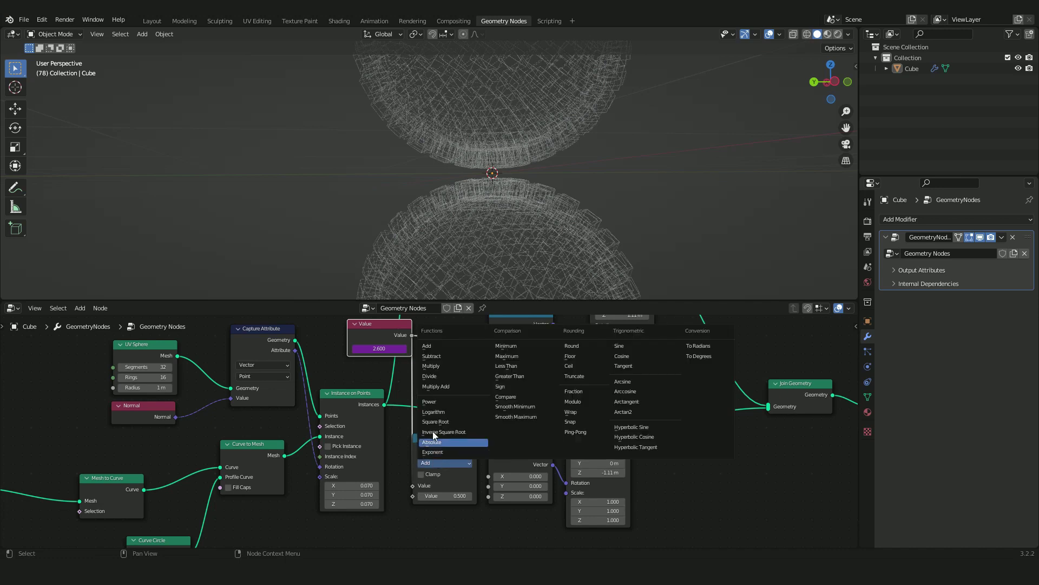
click(437, 366)
click(442, 496)
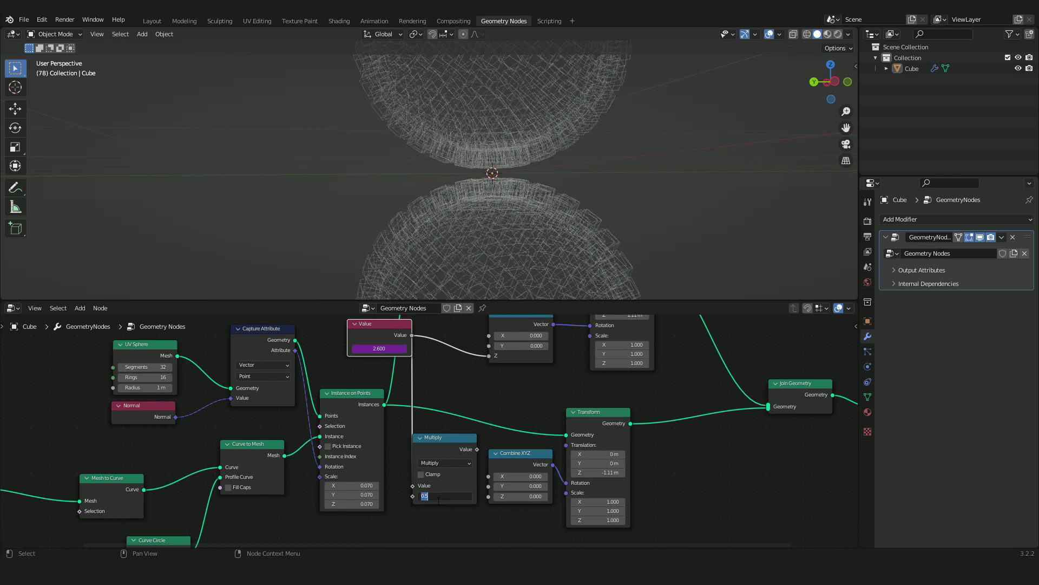
text(-1)
key(Return)
drag(476, 449, 488, 496)
Play the animation and inspect how the two spheres rotate relative to each other
scroll(602, 220, down, 4)
middle_drag(573, 196, 553, 204)
shift+middle_drag(586, 162, 585, 196)
key(space)
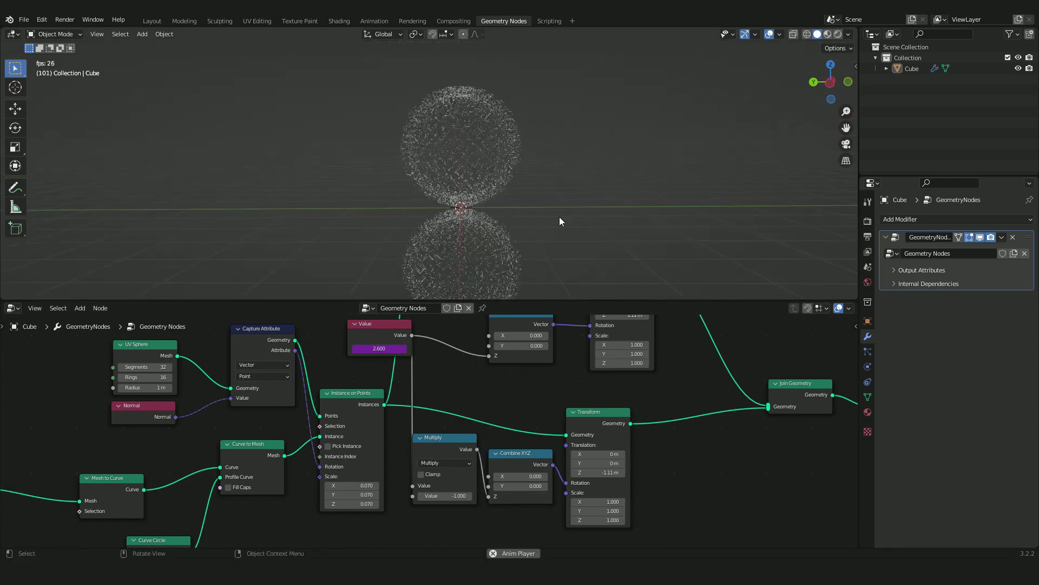
scroll(588, 216, up, 5)
middle_drag(579, 171, 559, 119)
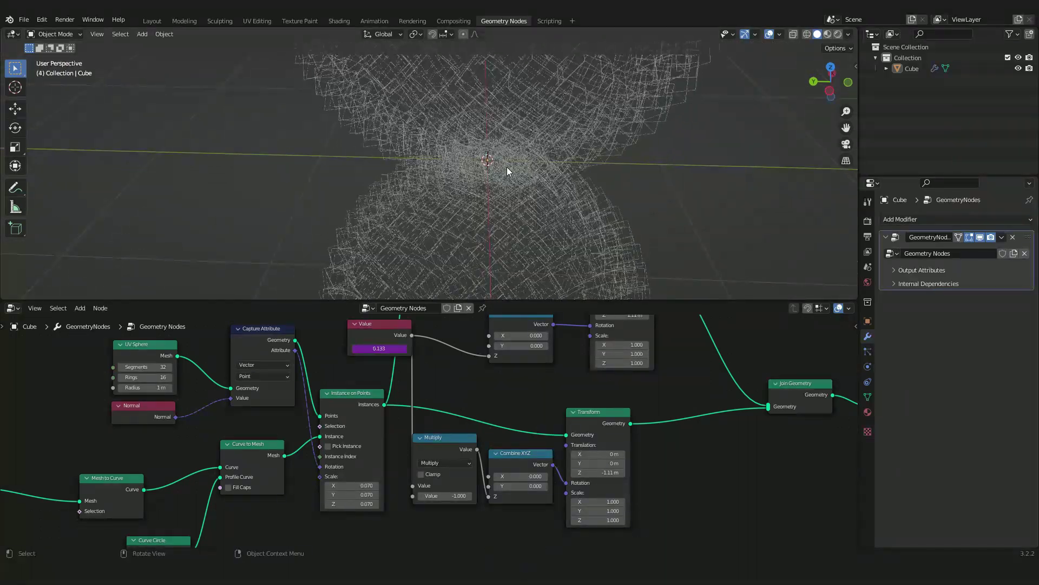
Move the Group Output node farther from Join Geometry to make room for more nodes between them
middle_drag(806, 374, 368, 394)
drag(493, 439, 670, 425)
middle_drag(486, 428, 450, 426)
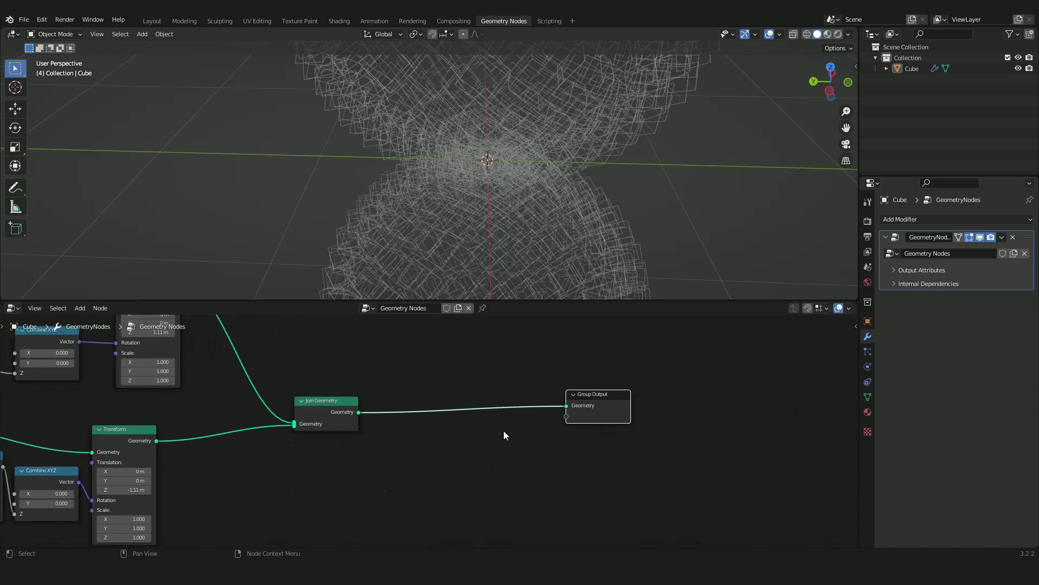
Create a new material on the cube object and name it Light
click(868, 412)
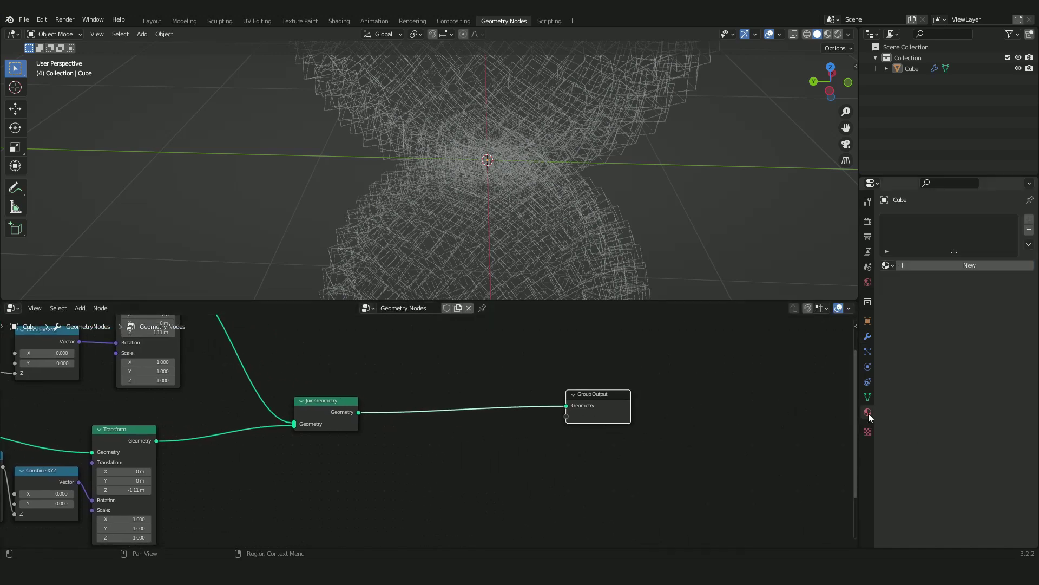
click(946, 268)
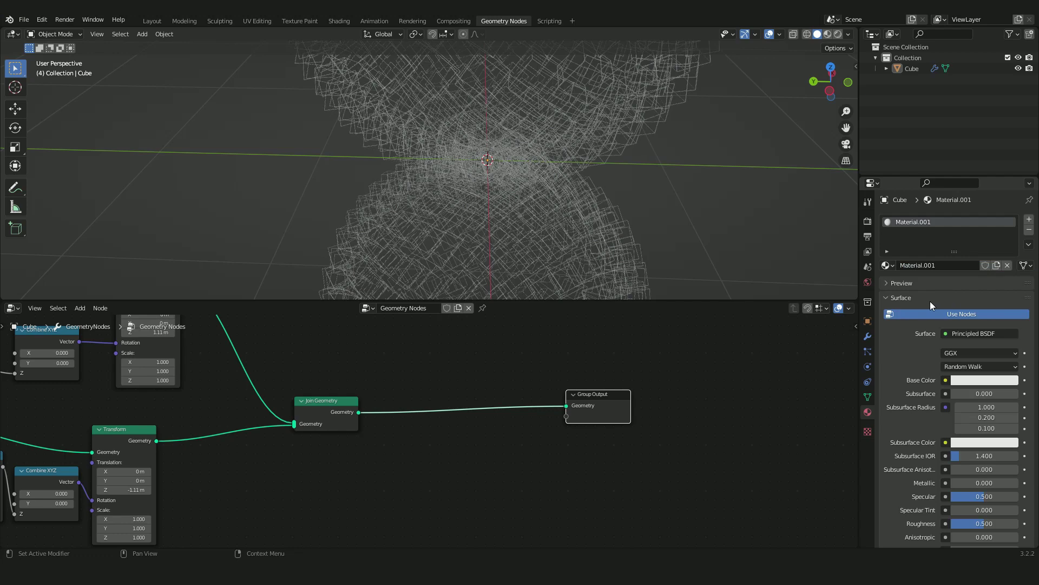
double_click(928, 268)
text(Light)
key(Return)
Insert a Set Material node between Join Geometry and Group Output and assign the Light material in it
mouse_move(533, 465)
middle_down()
mouse_move(598, 471)
mouse_move(549, 472)
middle_up()
key(shift+a)
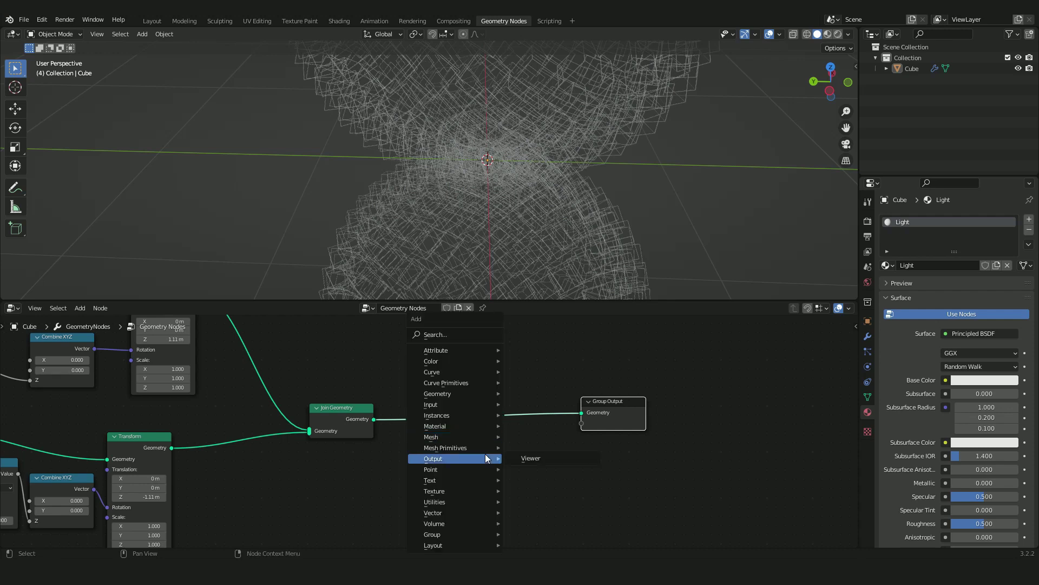
click(456, 336)
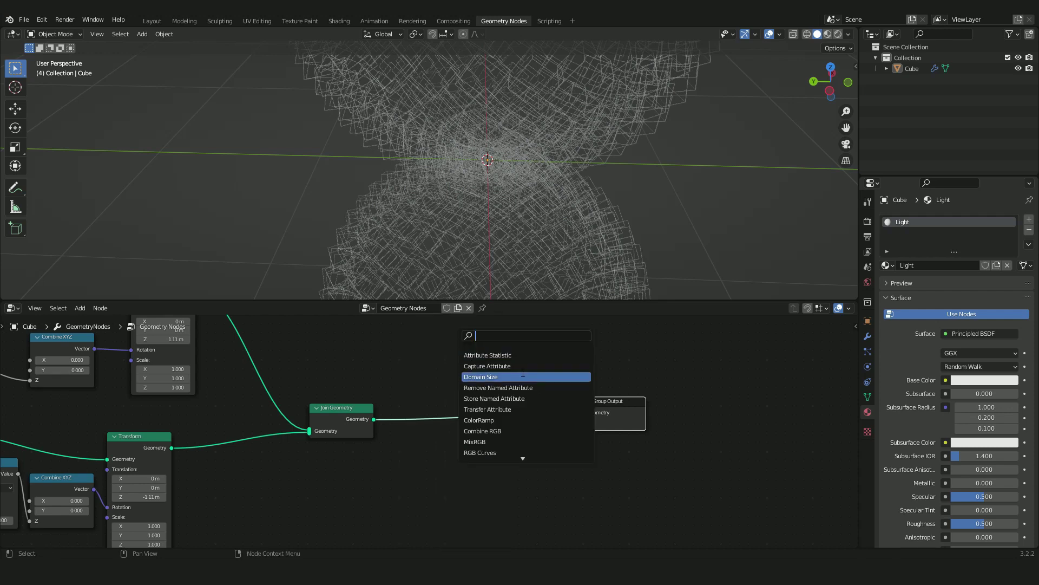
text(set mate)
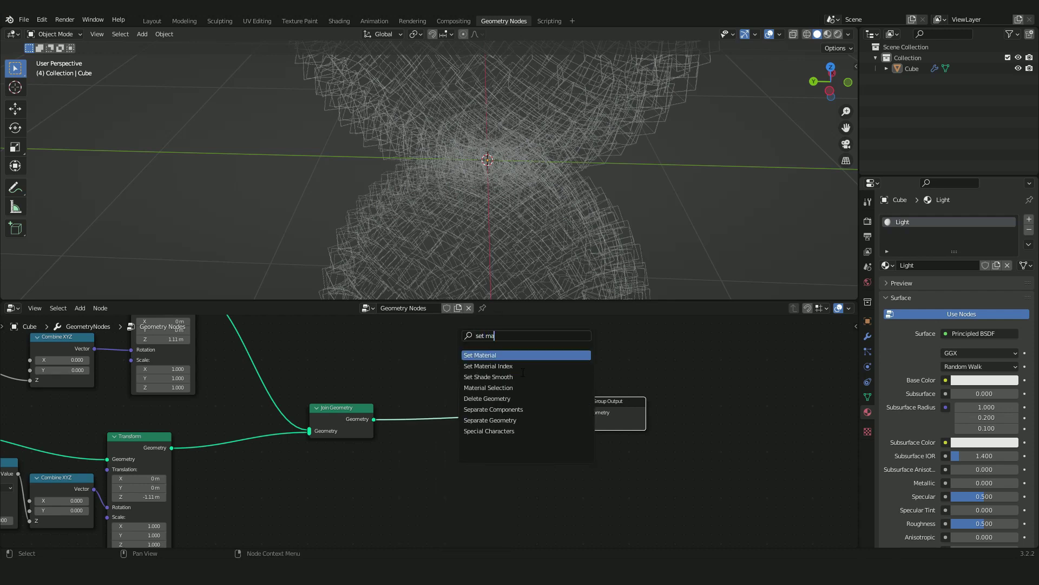
click(508, 358)
click(494, 417)
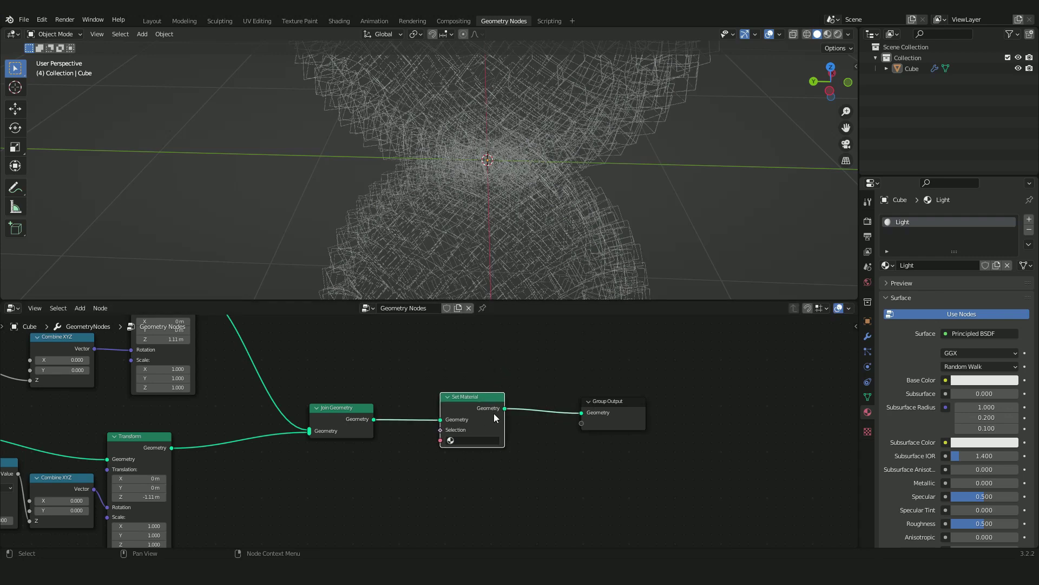
click(471, 442)
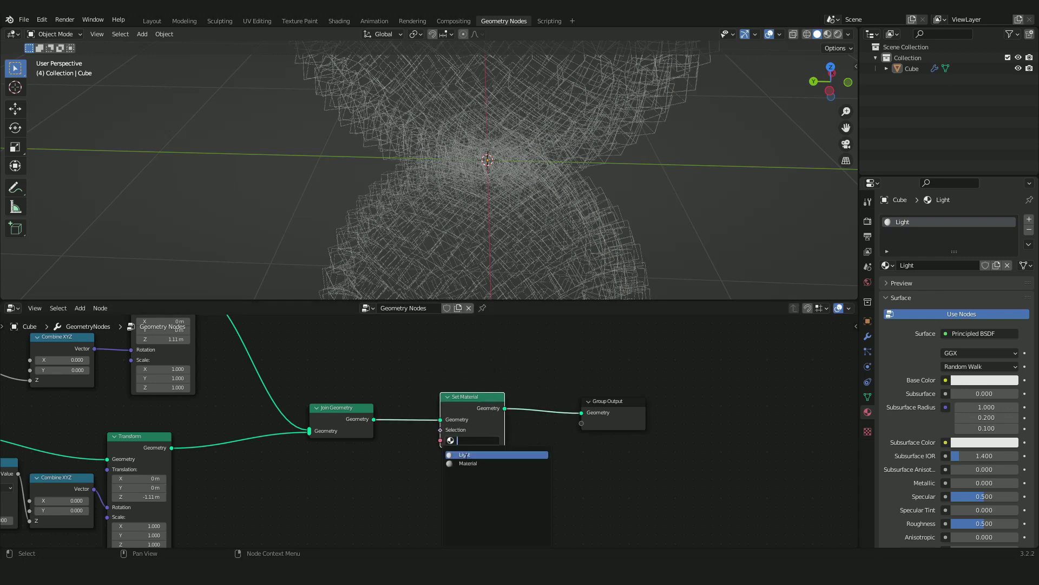
click(468, 458)
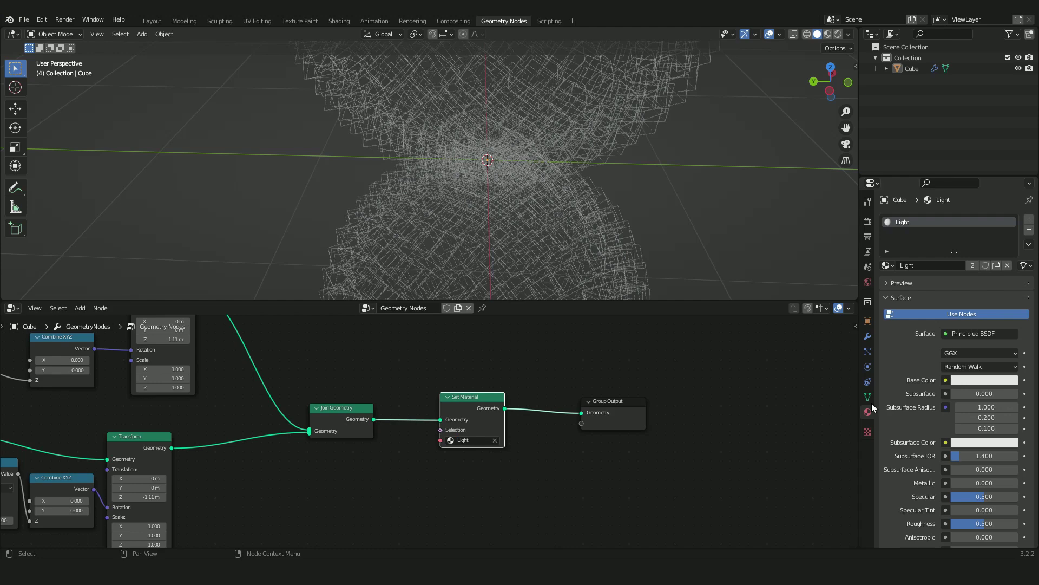
Set the Light material's emission color to full white and its emission strength to 4
scroll(944, 404, down, 12)
scroll(944, 404, up, 4)
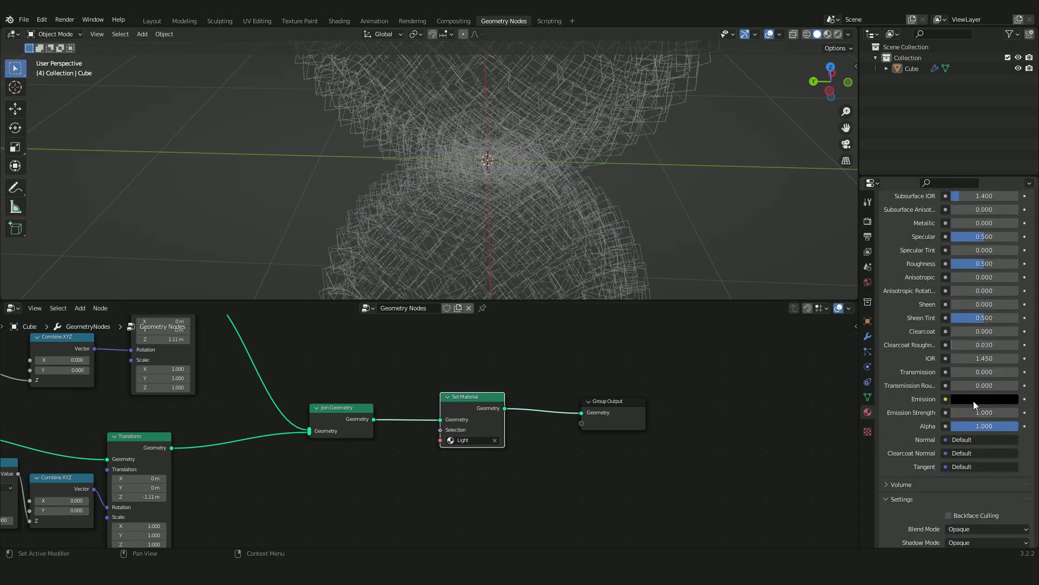
click(978, 399)
drag(1010, 321, 1010, 245)
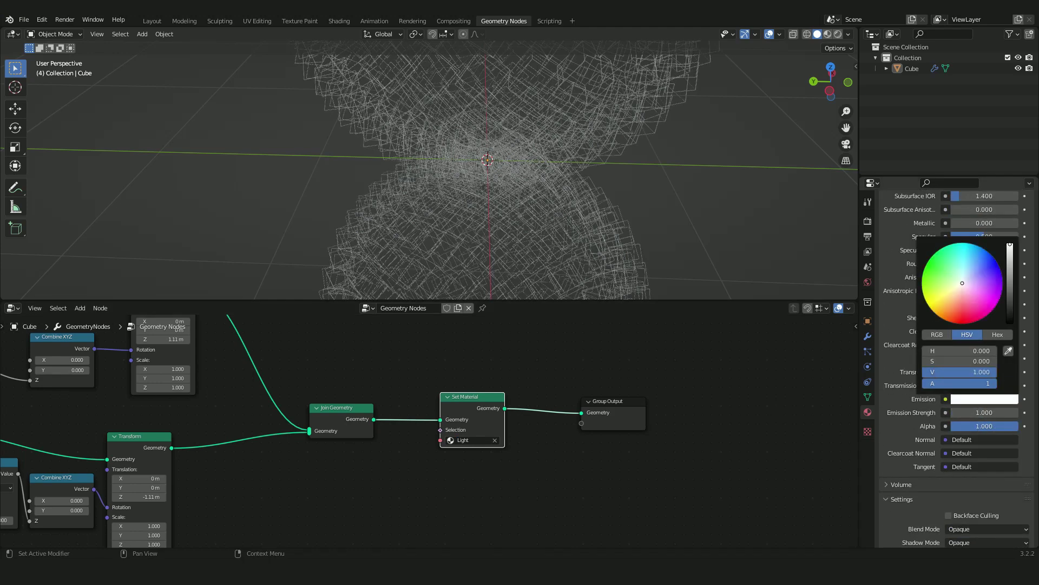
Switch the viewport to rendered shading and play the animation to check how the two glowing spheres look
click(838, 35)
key(space)
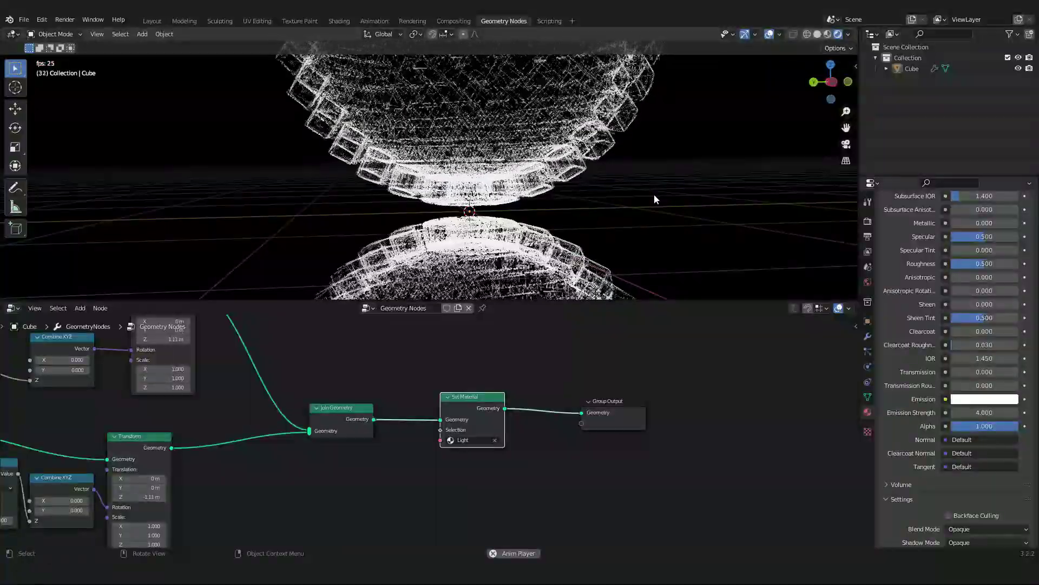
key(space)
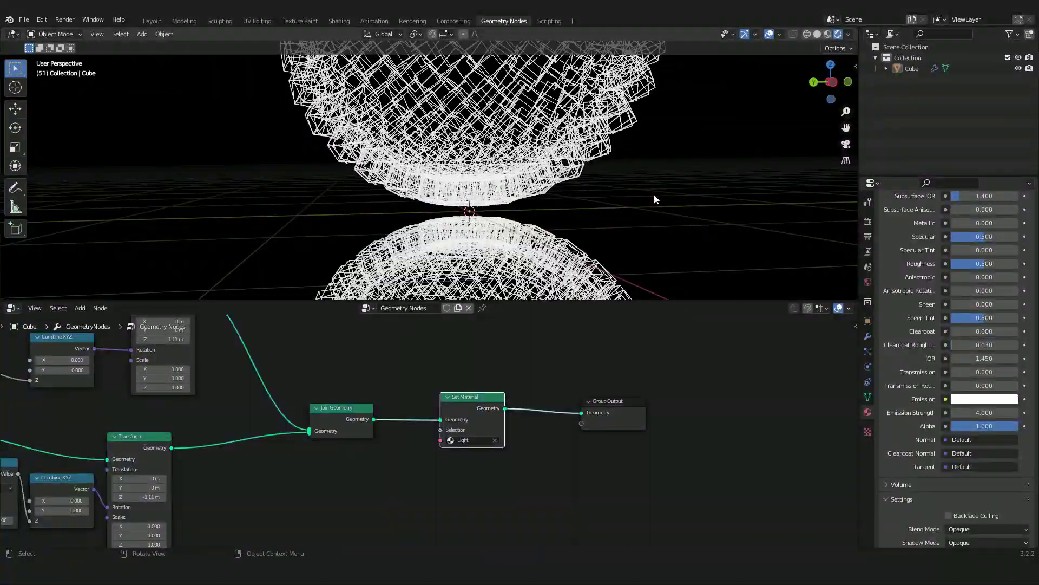
key(space)
key(space)
scroll(645, 142, down, 5)
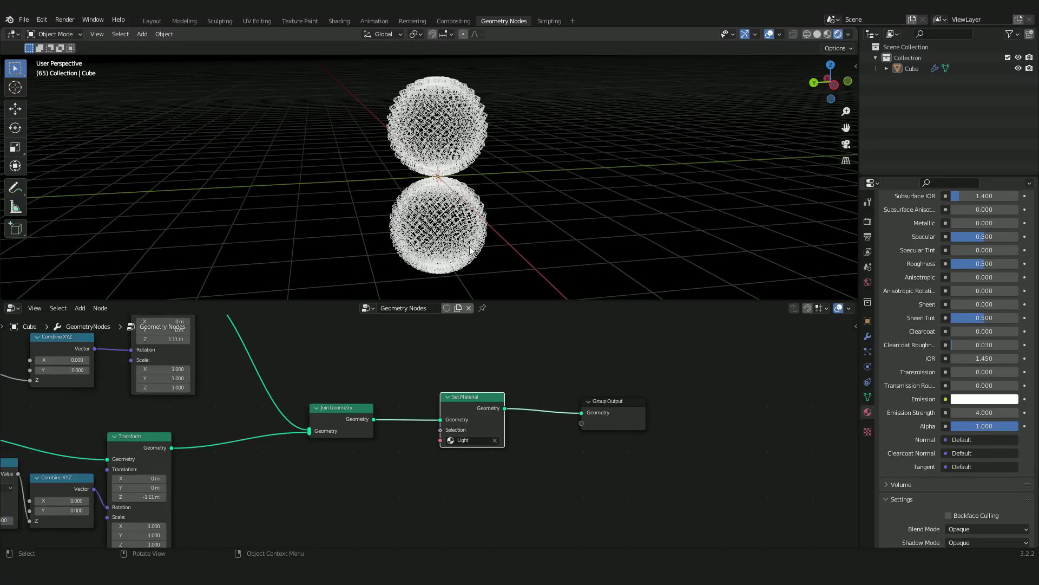
scroll(467, 192, up, 4)
middle_drag(469, 192, 489, 196)
Reposition the Value node and move Set Material and Join Geometry closer to Group Output to space out the node tree
middle_drag(186, 406, 418, 419)
middle_drag(338, 429, 542, 441)
middle_drag(341, 424, 468, 433)
mouse_move(482, 394)
mouse_down()
mouse_move(504, 383)
mouse_move(518, 400)
mouse_move(486, 410)
mouse_up()
scroll(583, 467, down, 5)
middle_drag(586, 469, 419, 442)
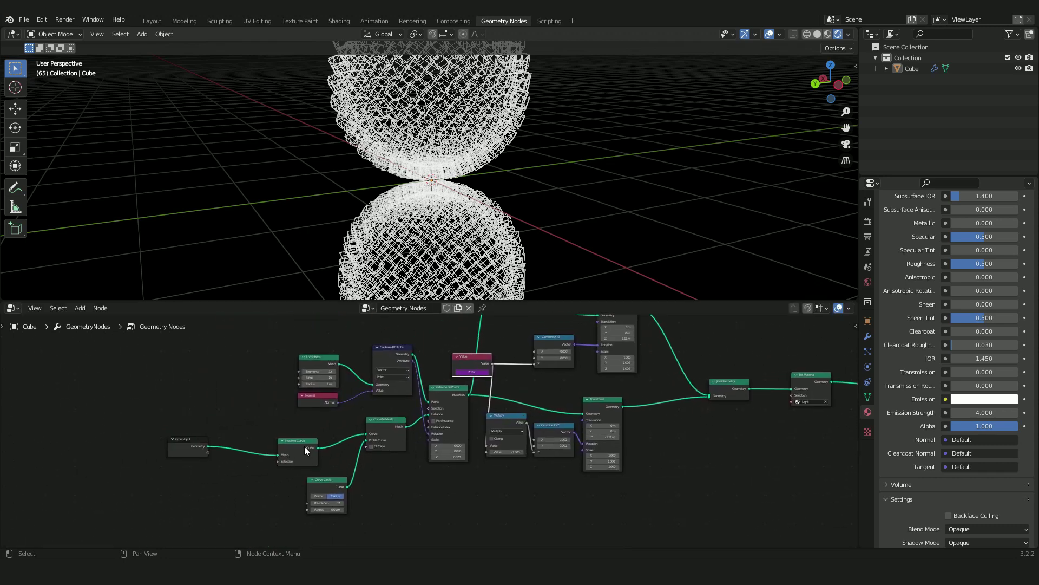
middle_drag(626, 448, 417, 471)
drag(595, 401, 624, 403)
drag(519, 406, 579, 408)
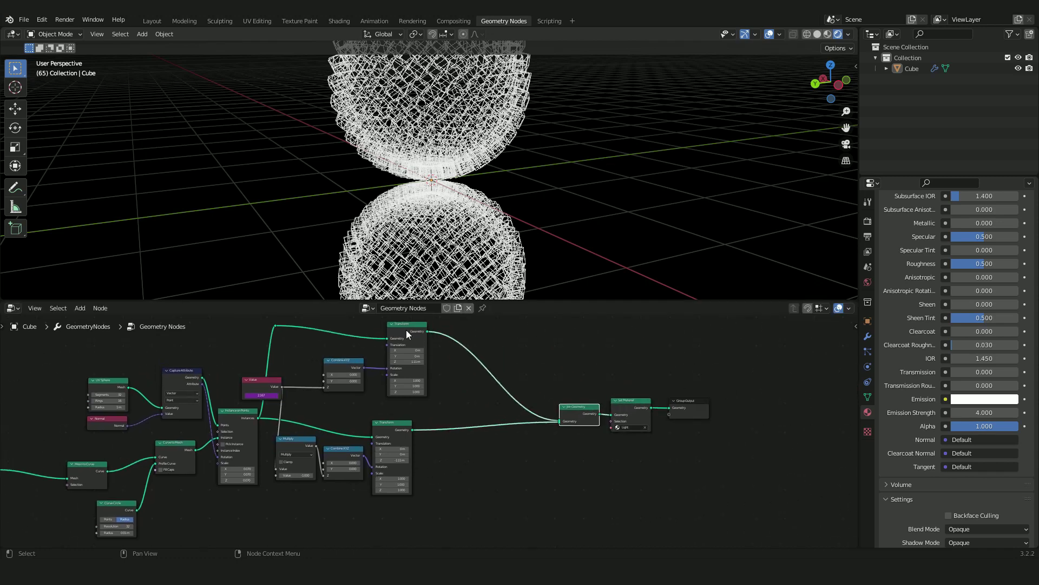
Shift both Transform nodes, both Combine XYZ nodes, the Multiply node and the Value node toward Join Geometry
drag(406, 330, 511, 335)
drag(392, 425, 515, 412)
drag(344, 450, 462, 447)
drag(304, 448, 411, 469)
drag(344, 361, 443, 369)
drag(263, 381, 386, 394)
Tidy the Capture Attribute, Curve to Mesh, Mesh to Curve, Normal, Curve Circle and Group Input nodes into a compact layout
middle_drag(469, 367, 576, 353)
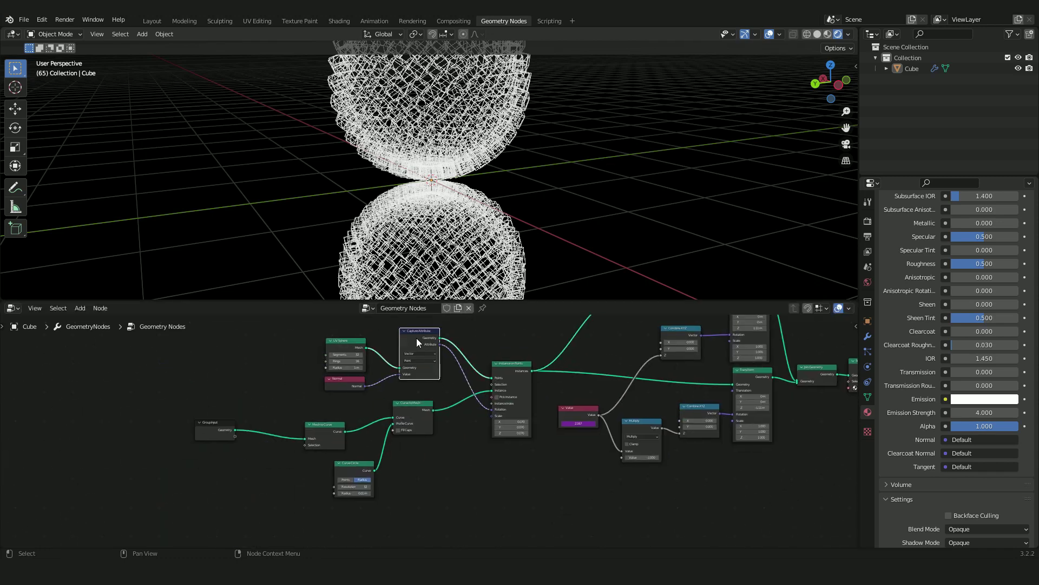
drag(417, 338, 409, 334)
drag(413, 417, 427, 405)
drag(325, 439, 344, 413)
drag(345, 390, 347, 389)
drag(354, 475, 342, 444)
drag(215, 436, 280, 419)
Set the Curve Circle's resolution to 3 and inspect the cube wires up close
middle_drag(450, 473, 508, 466)
scroll(399, 415, up, 6)
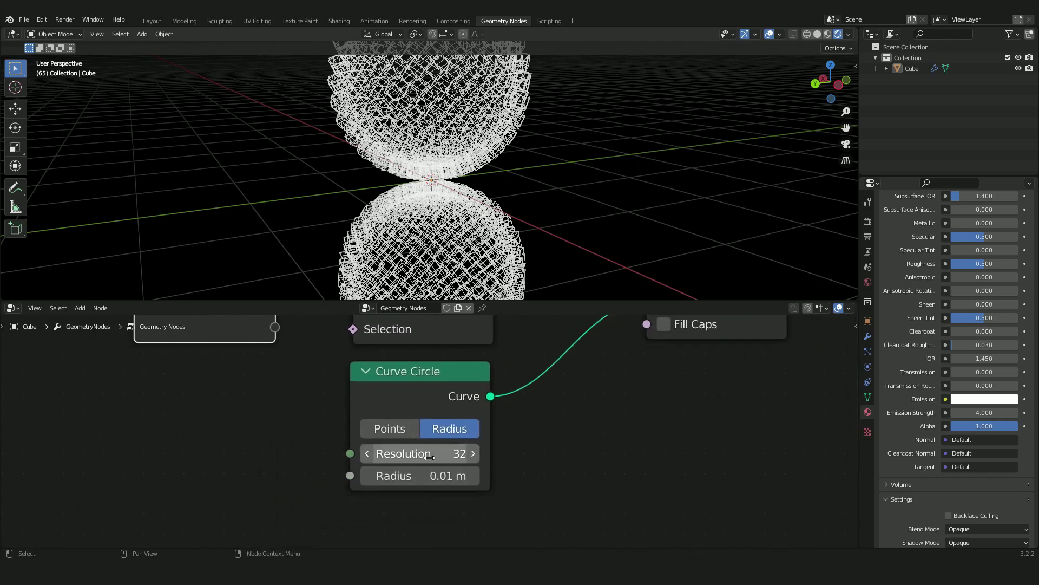
drag(444, 458, 376, 458)
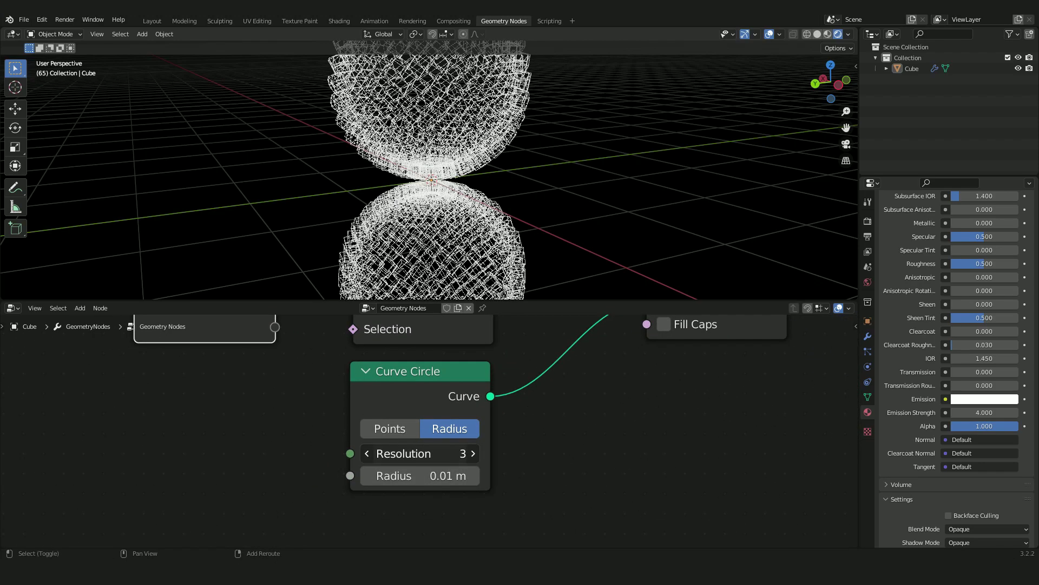
middle_drag(415, 237, 470, 248)
scroll(468, 247, up, 5)
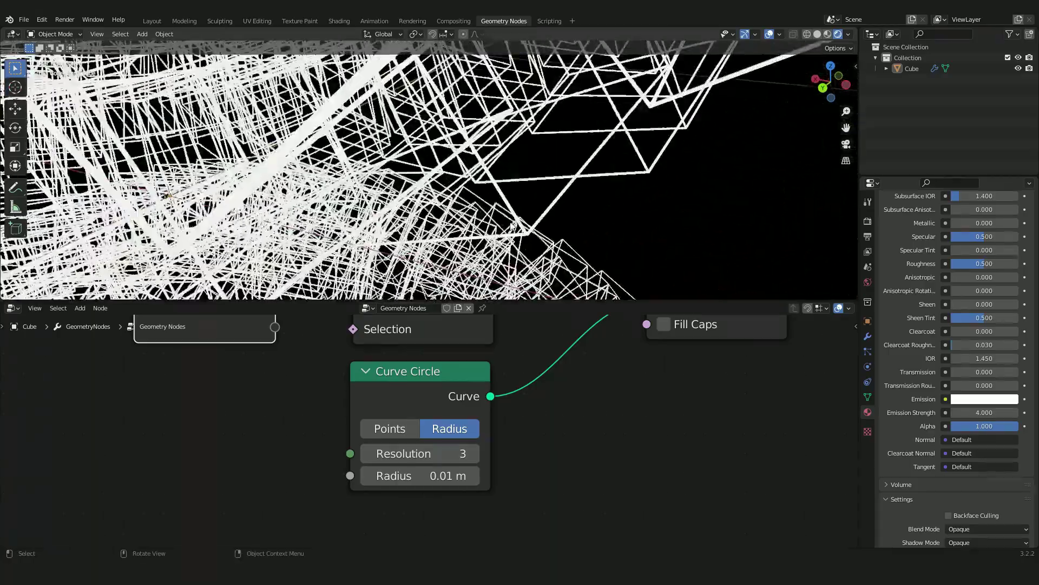
scroll(597, 176, down, 8)
shift+middle_drag(405, 153, 462, 233)
Reduce the UV Sphere to 23 segments and 13 rings
middle_drag(537, 386, 551, 522)
scroll(529, 465, down, 9)
middle_drag(481, 405, 479, 431)
scroll(436, 424, up, 2)
mouse_move(436, 420)
mouse_down()
mouse_move(405, 420)
mouse_move(428, 437)
mouse_up()
Play the animation and examine the sparser spheres around the point where they meet
middle_drag(664, 232, 647, 199)
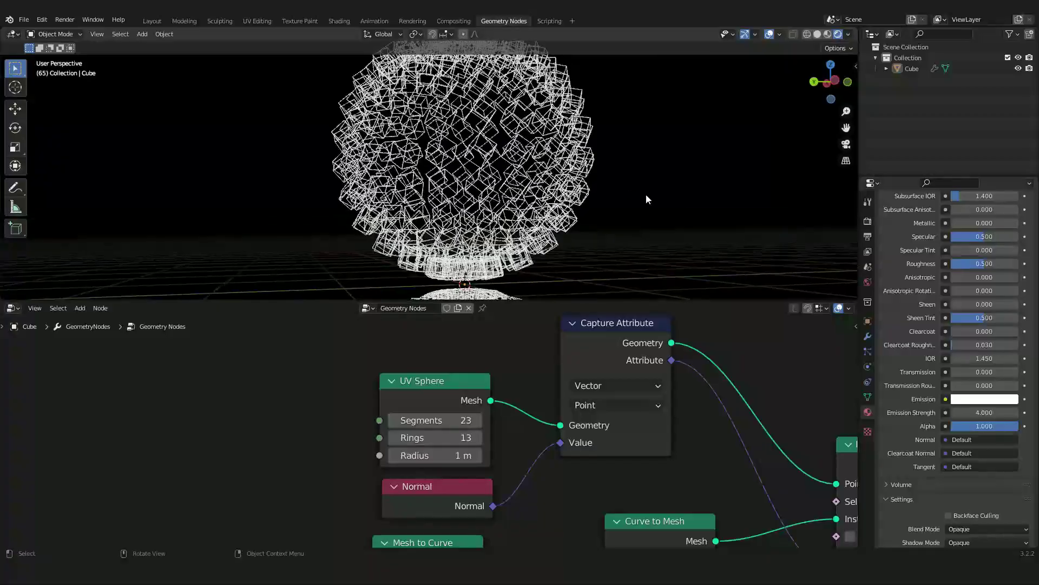
key(space)
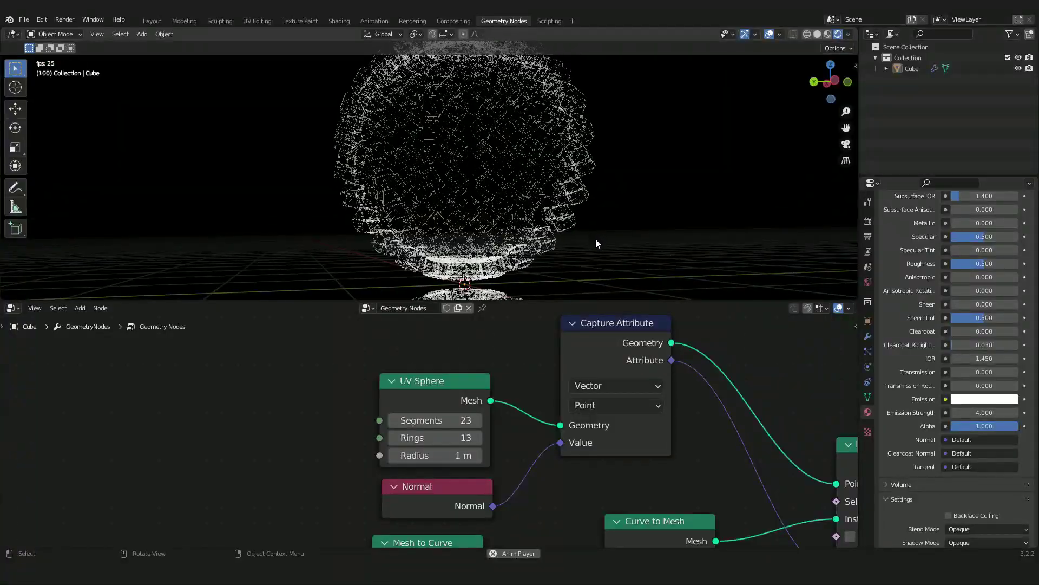
middle_drag(583, 246, 601, 193)
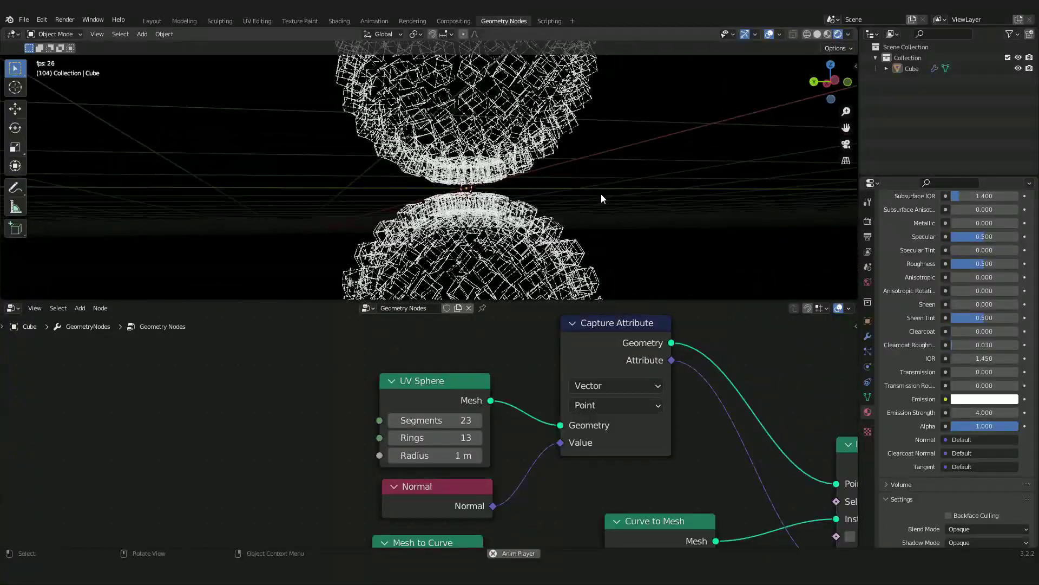
key(space)
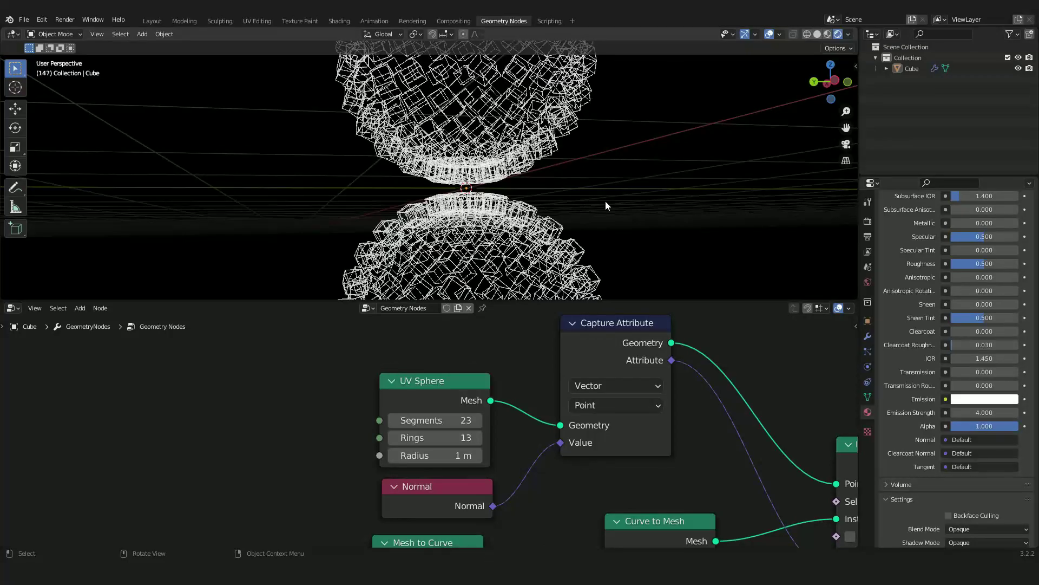
Add a camera in the Layout workspace and align it to the current view of both spheres
click(158, 23)
middle_drag(472, 297, 502, 288)
key(shift+a)
mouse_move(493, 330)
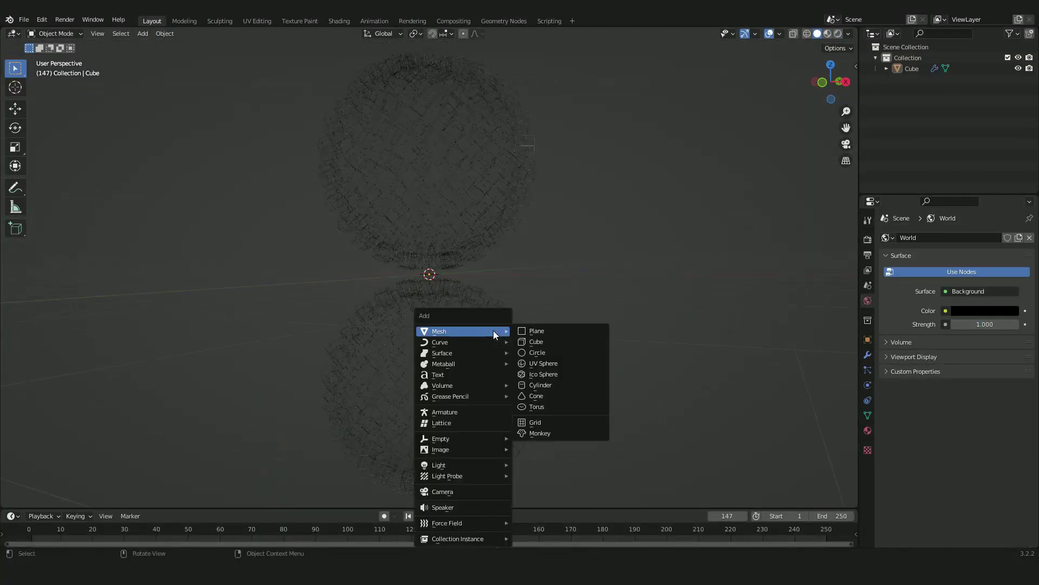
click(462, 493)
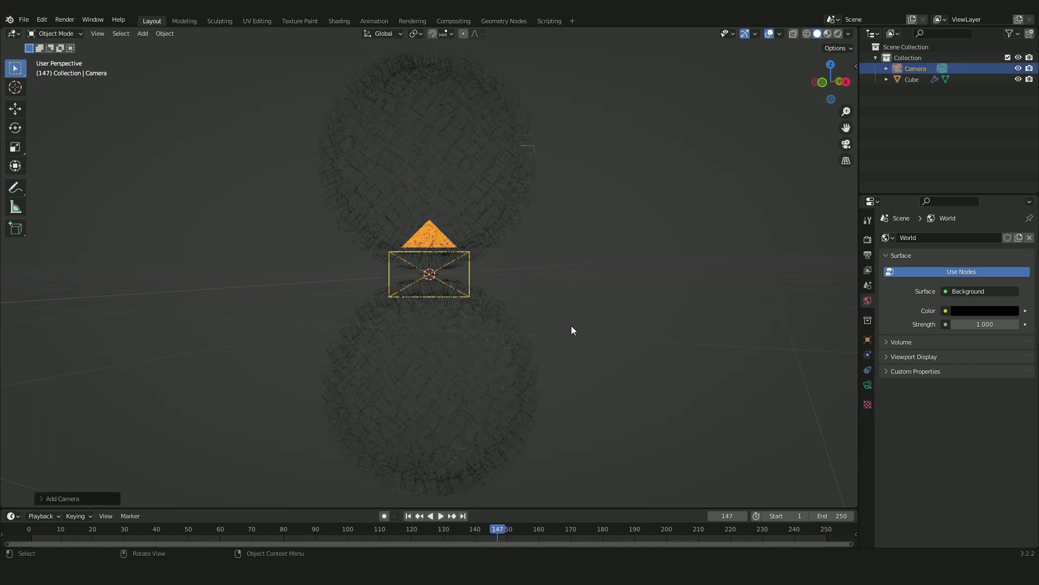
click(103, 34)
mouse_move(134, 195)
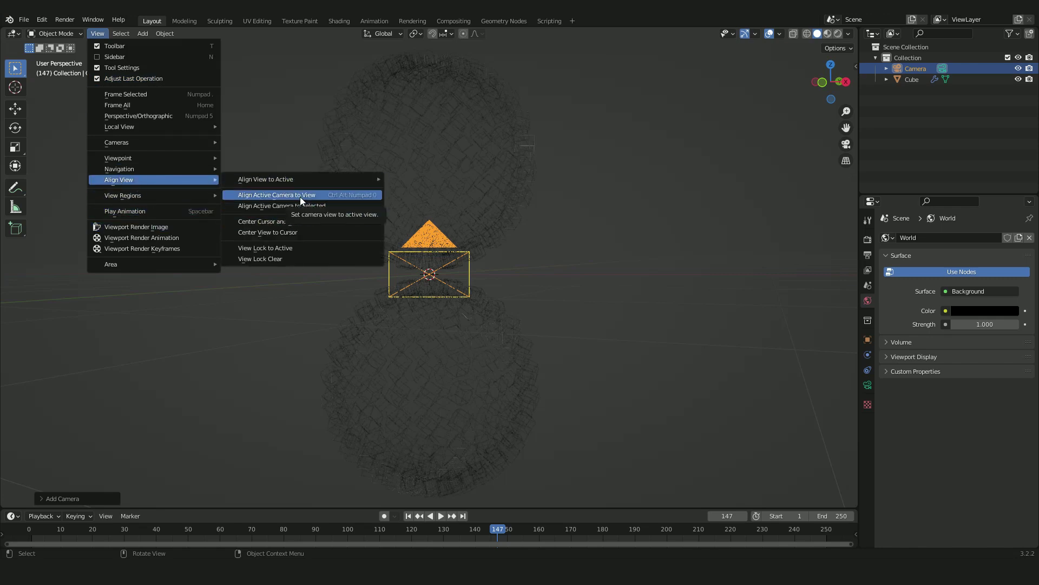
click(300, 195)
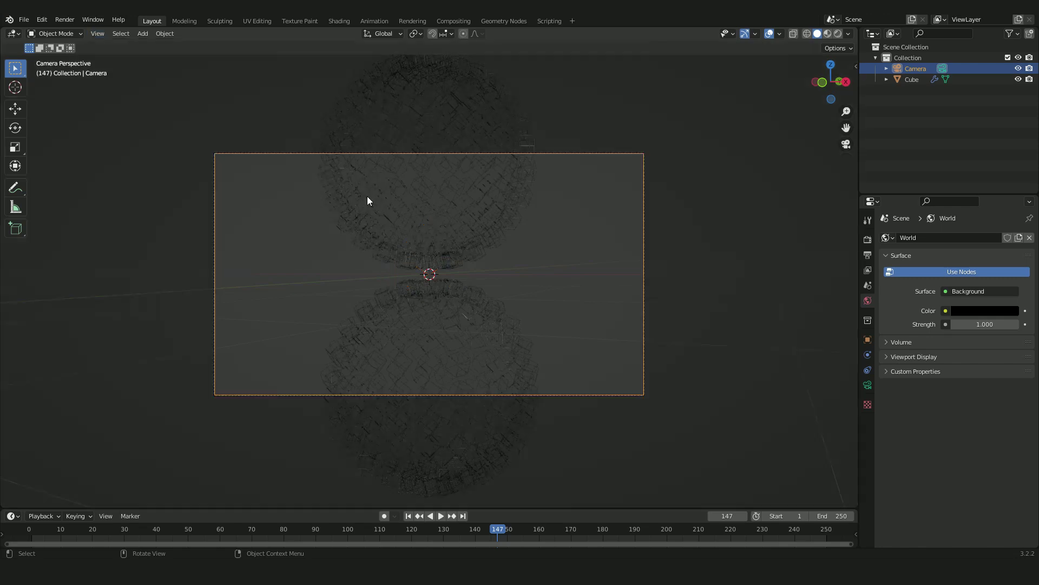
Set the output resolution to 1080 px wide by 1920 px high for a vertical frame
click(867, 239)
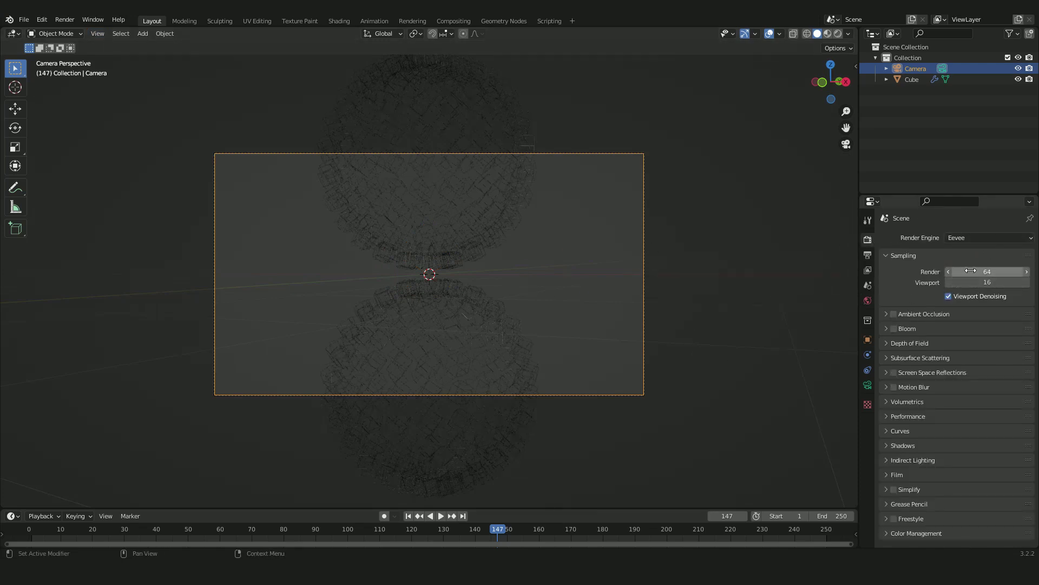
click(868, 255)
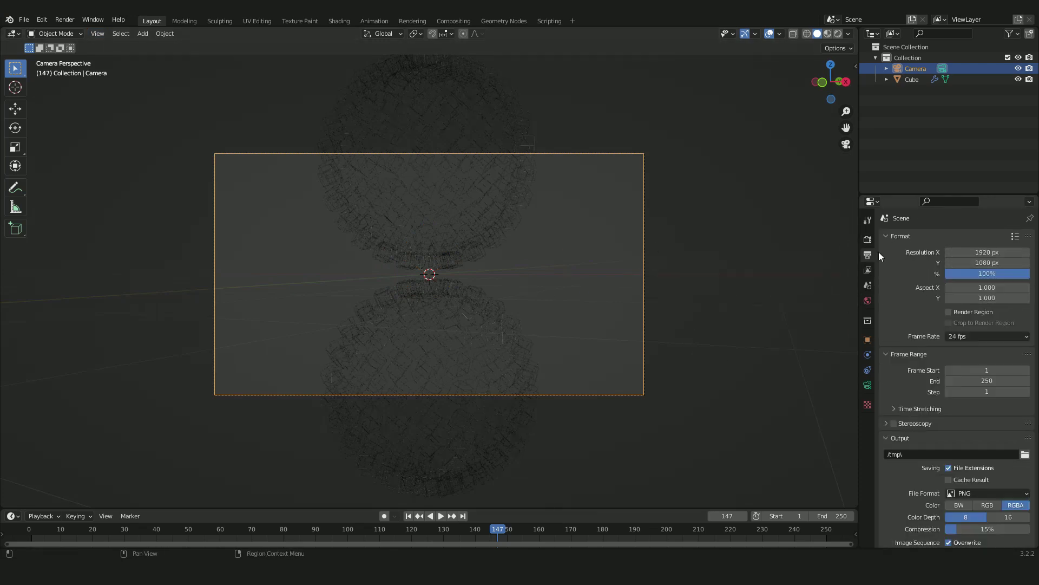
click(984, 252)
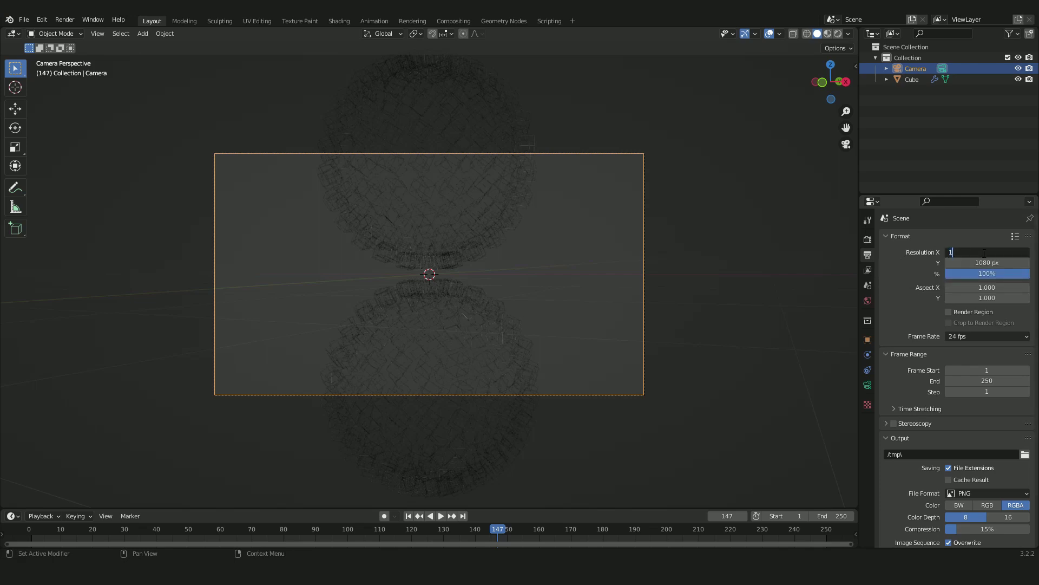
text(1080)
key(Return)
click(982, 263)
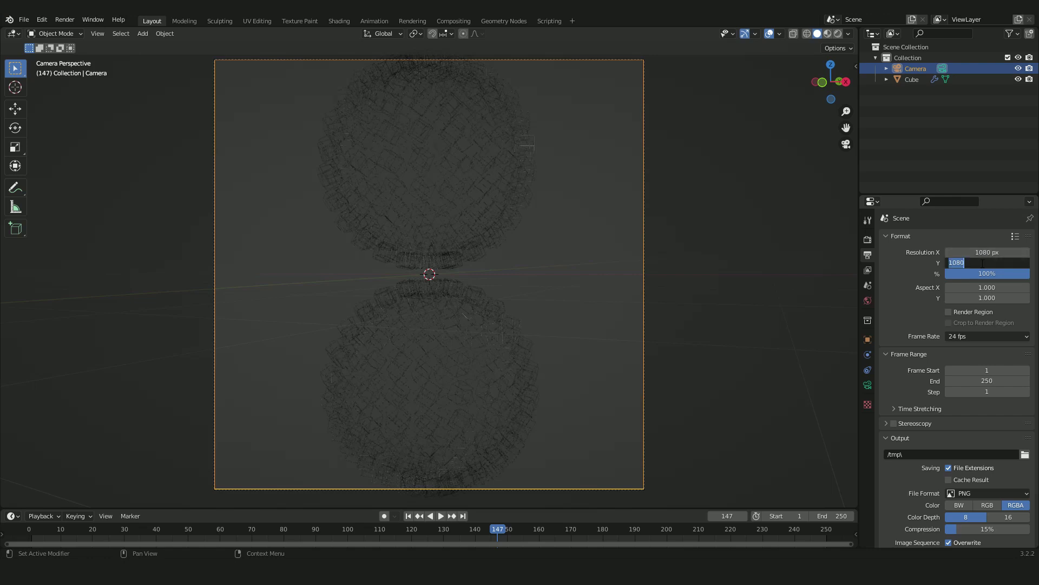
text(1920)
key(Return)
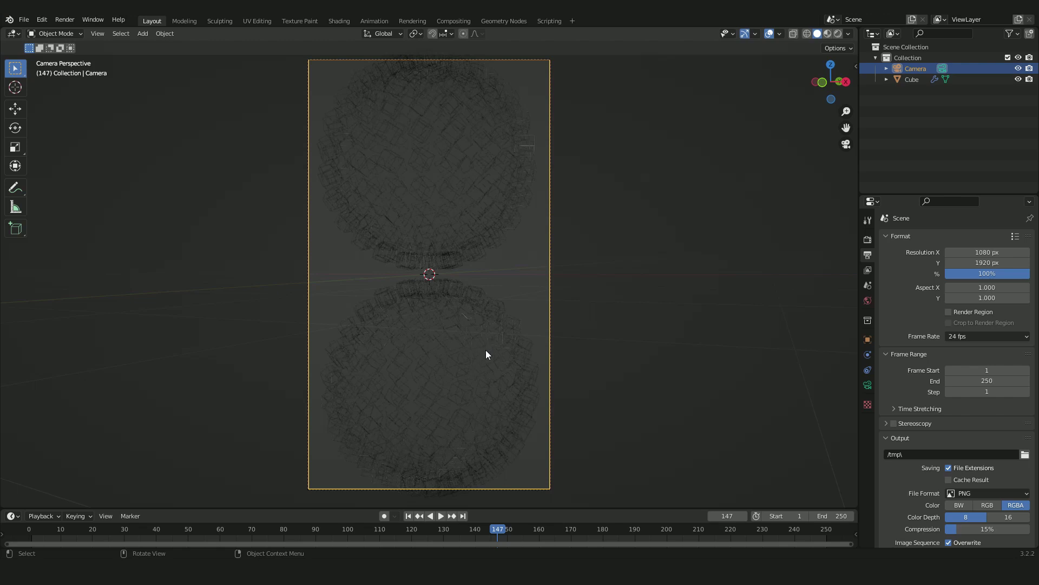
Lock the camera to the view, move it closer to frame the gap between the spheres, and release the lock
key(n)
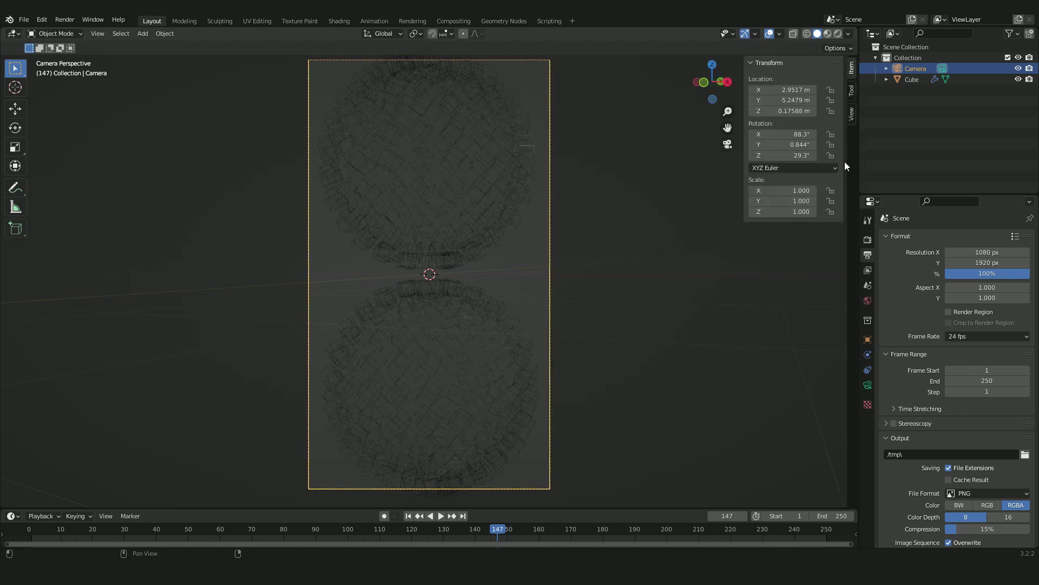
click(852, 117)
click(791, 199)
scroll(634, 300, up, 3)
shift+middle_drag(582, 267, 585, 245)
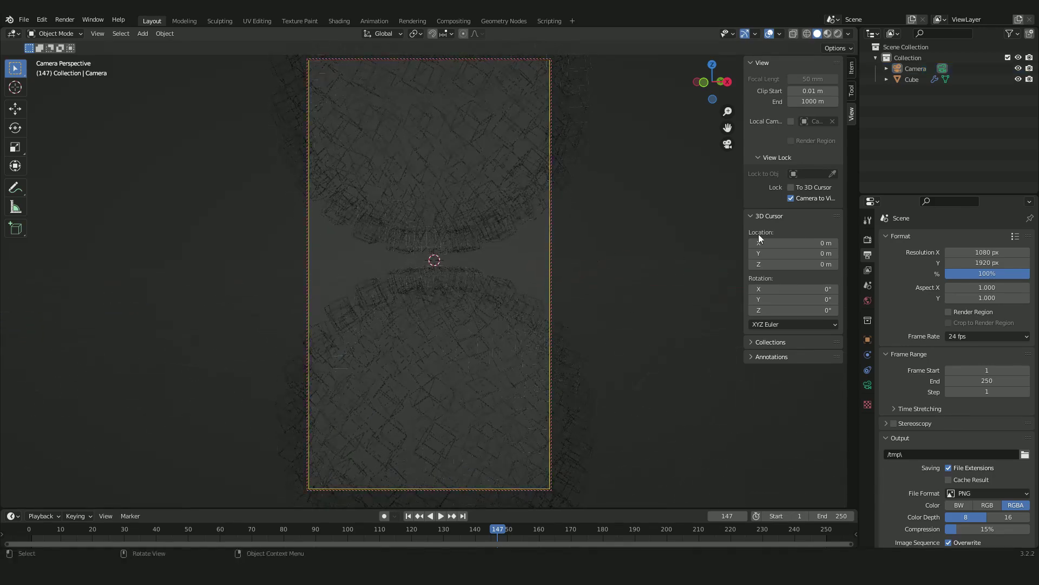
click(791, 198)
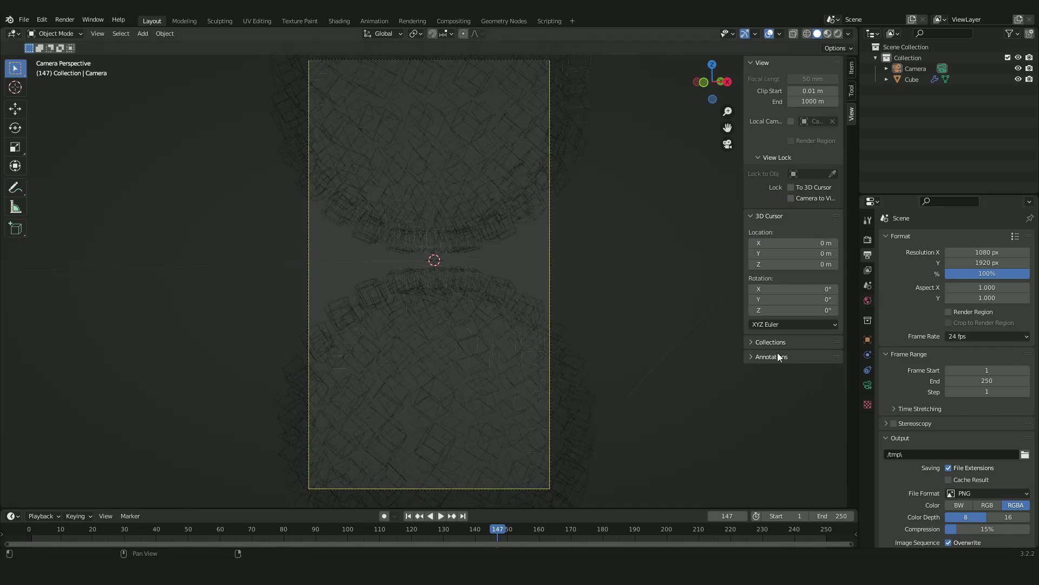
Preview the spheres in rendered viewport shading with Cycles and switch the render engine back to Eevee
click(866, 241)
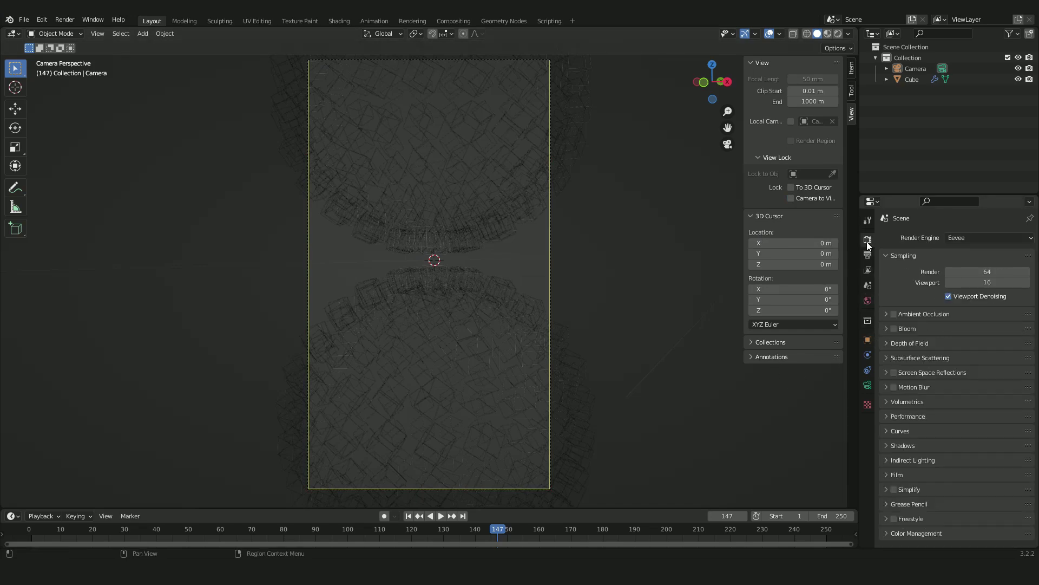
click(958, 239)
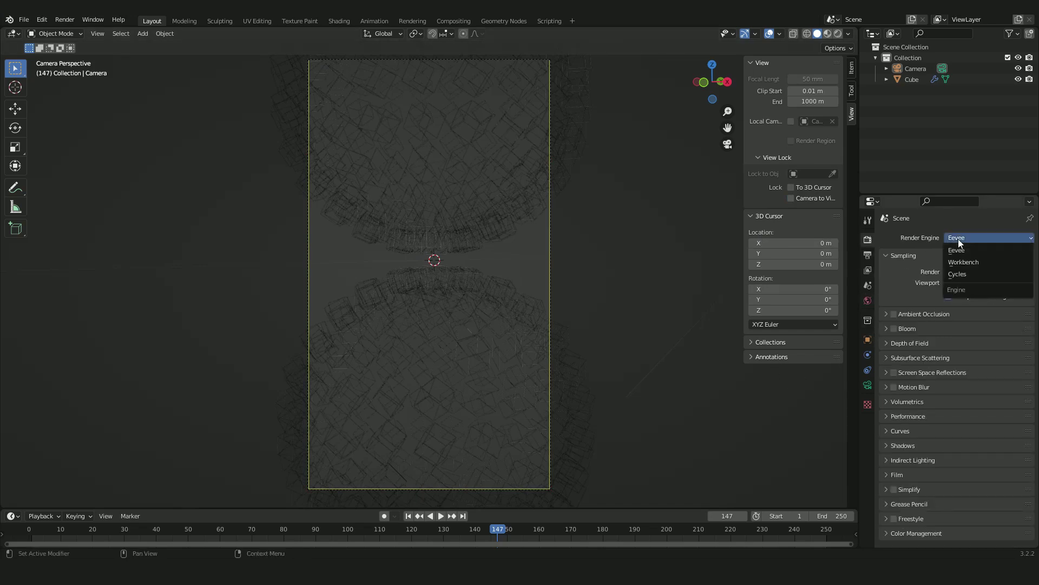
click(960, 272)
click(837, 34)
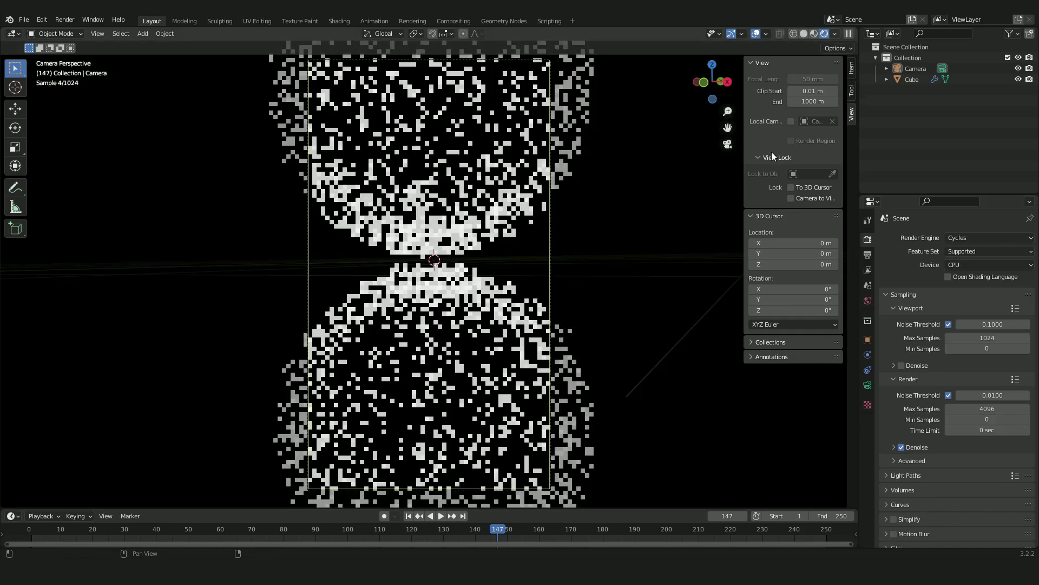
click(974, 237)
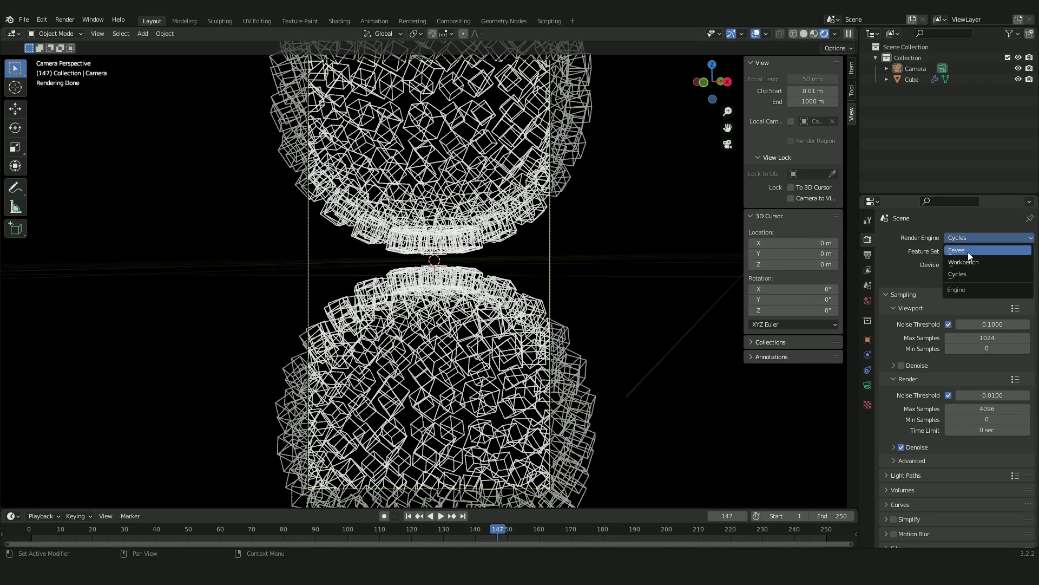
click(968, 252)
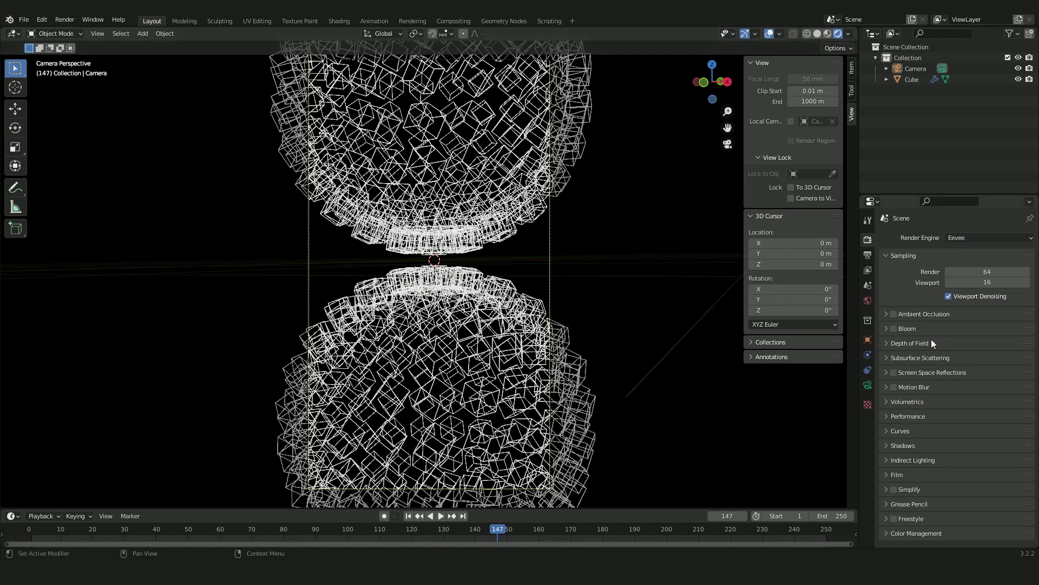
Enable Bloom for the Eevee render and set its radius to 2.350
click(894, 329)
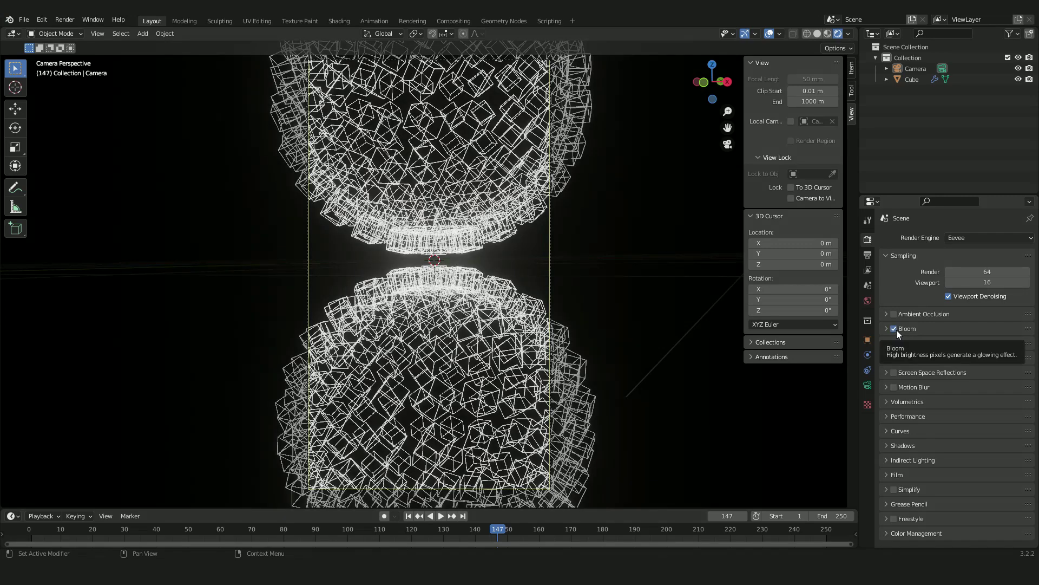
click(891, 332)
drag(974, 368, 1015, 368)
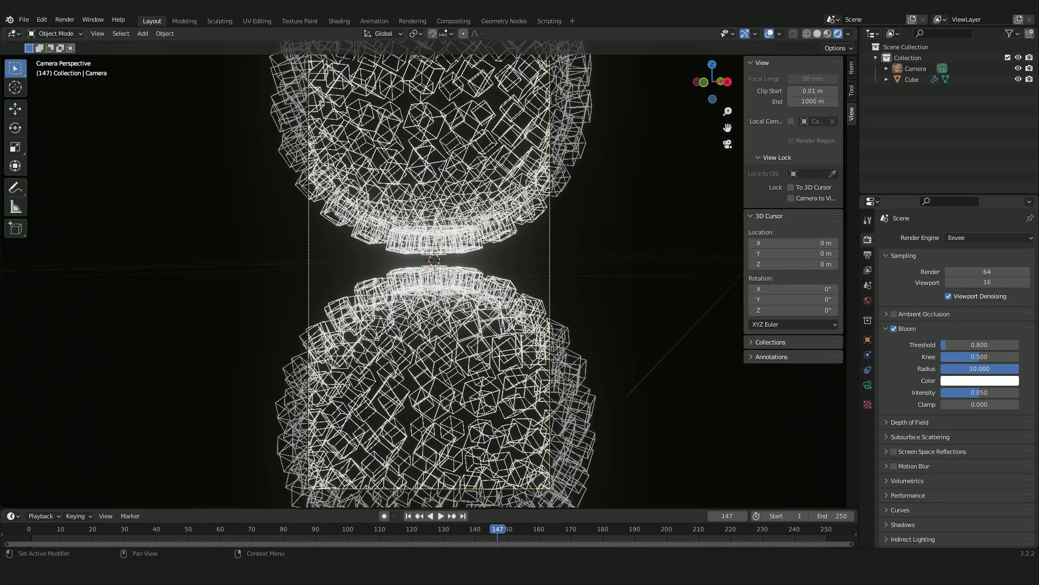
drag(1015, 368, 955, 368)
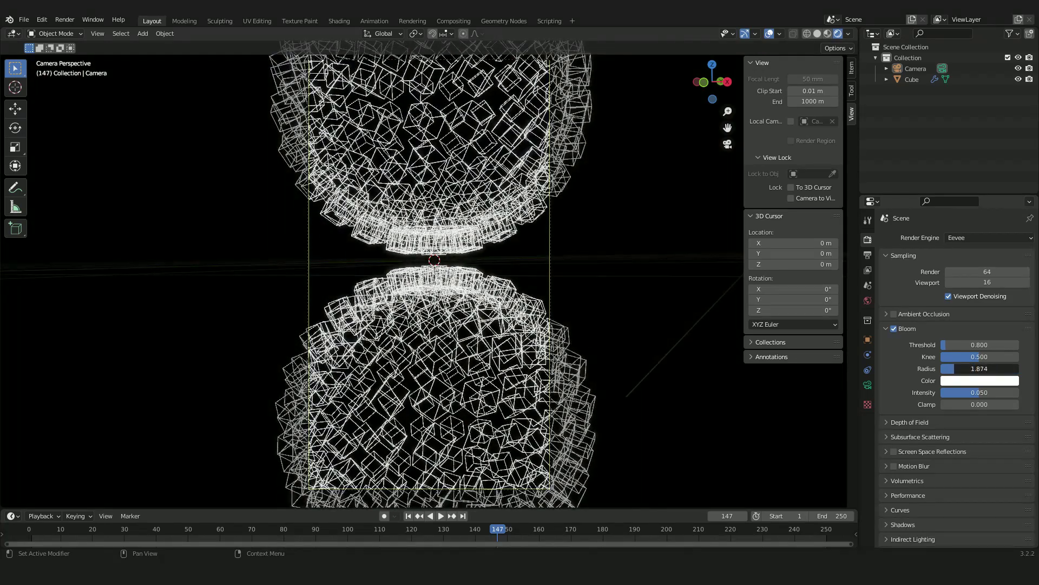
drag(955, 368, 959, 368)
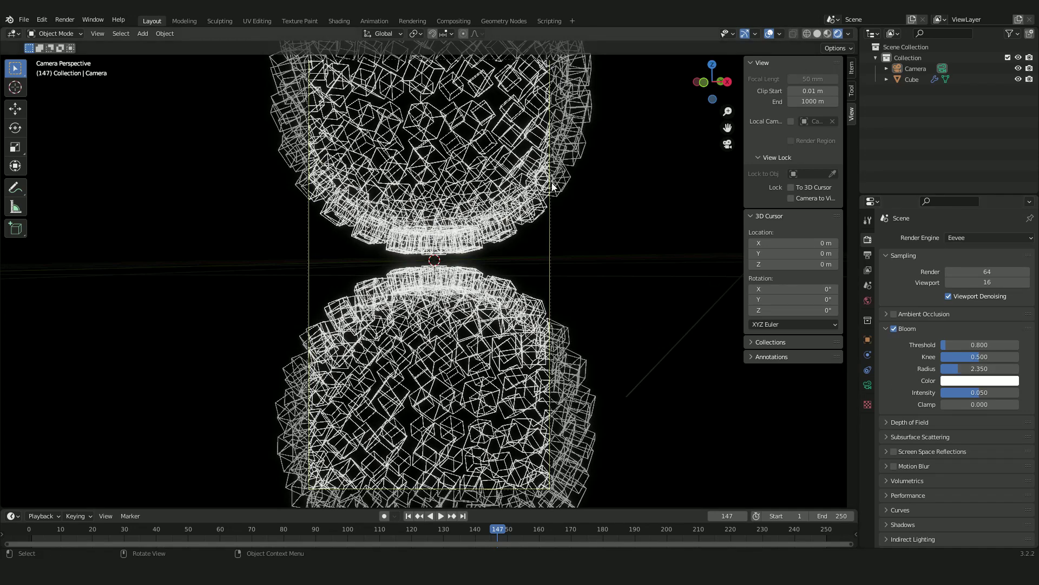
Render a test image of frame 147, check the glow in the vertical frame, and close the render window
scroll(644, 203, down, 2)
click(64, 20)
click(76, 32)
scroll(322, 241, up, 2)
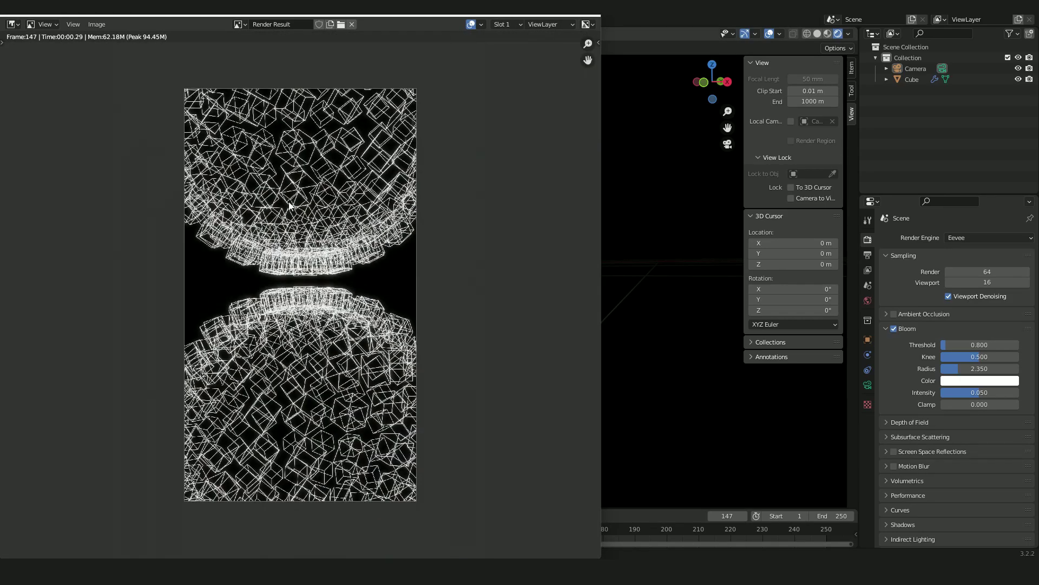
click(591, 17)
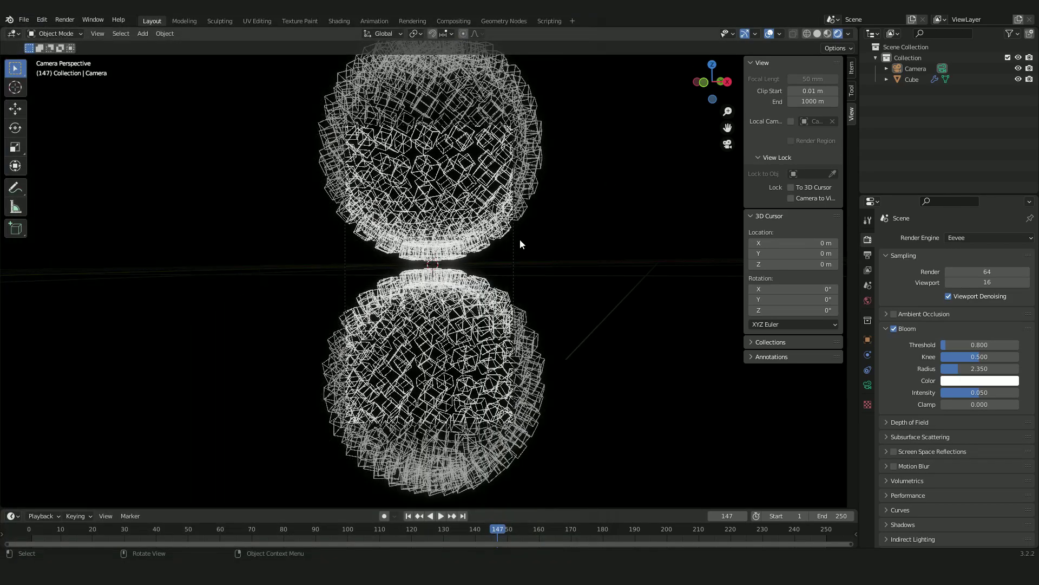
Set the render output path to Tutoriales.prproj inside the D:\LIMO\Cosas en proceso folder
click(868, 256)
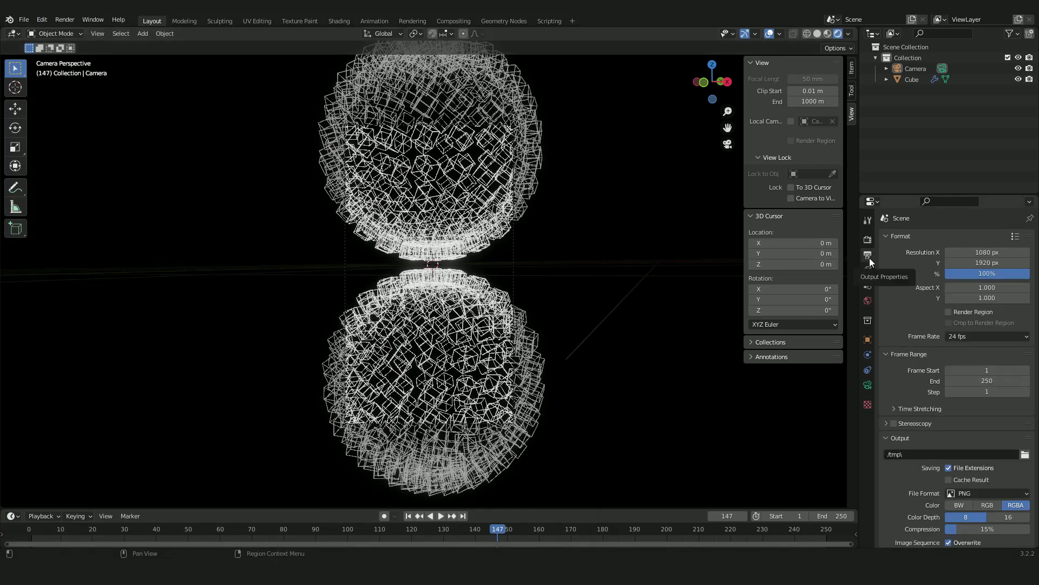
scroll(985, 427, down, 3)
click(1024, 394)
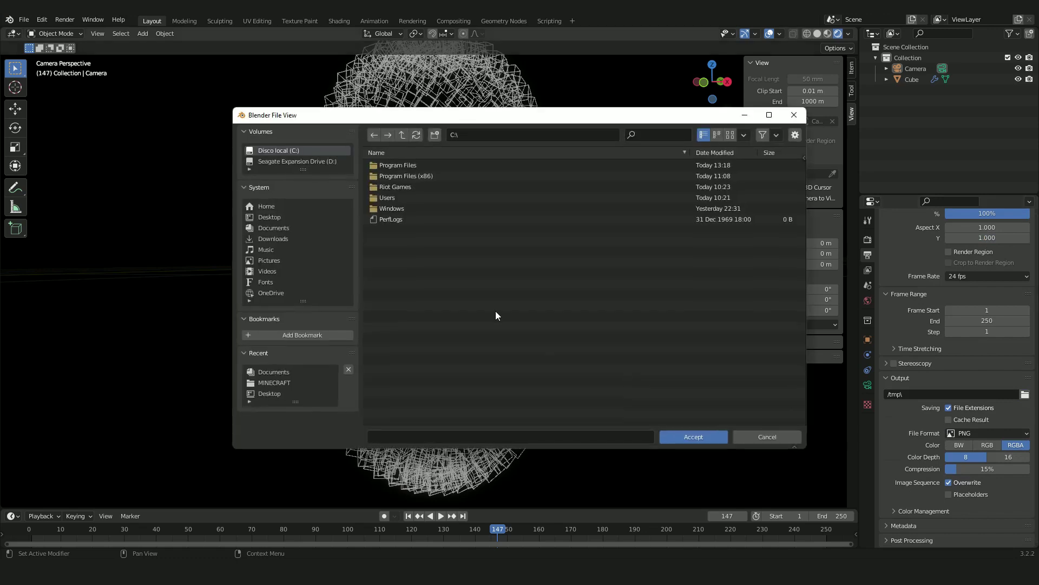
click(277, 217)
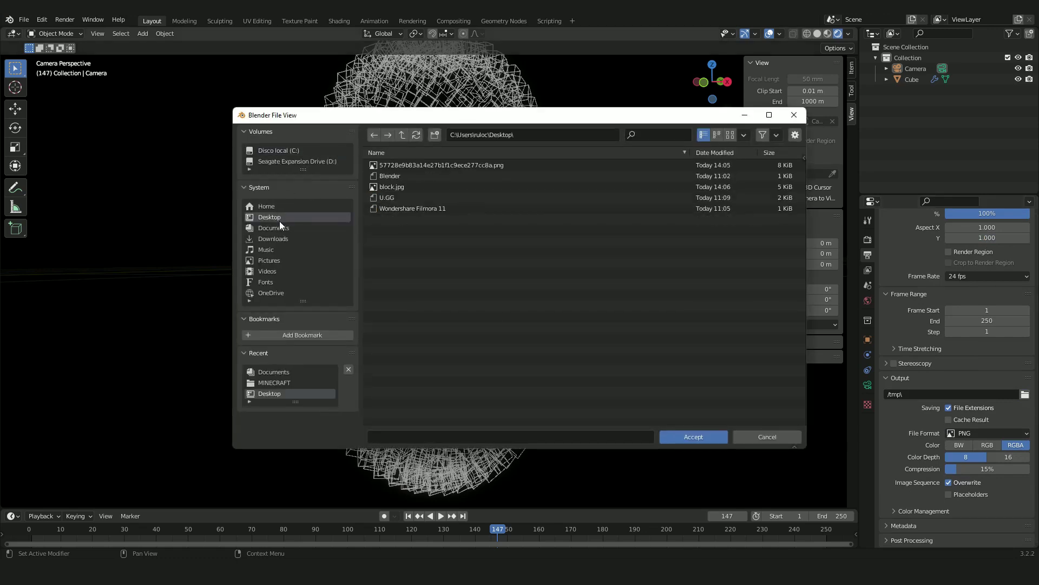
click(274, 161)
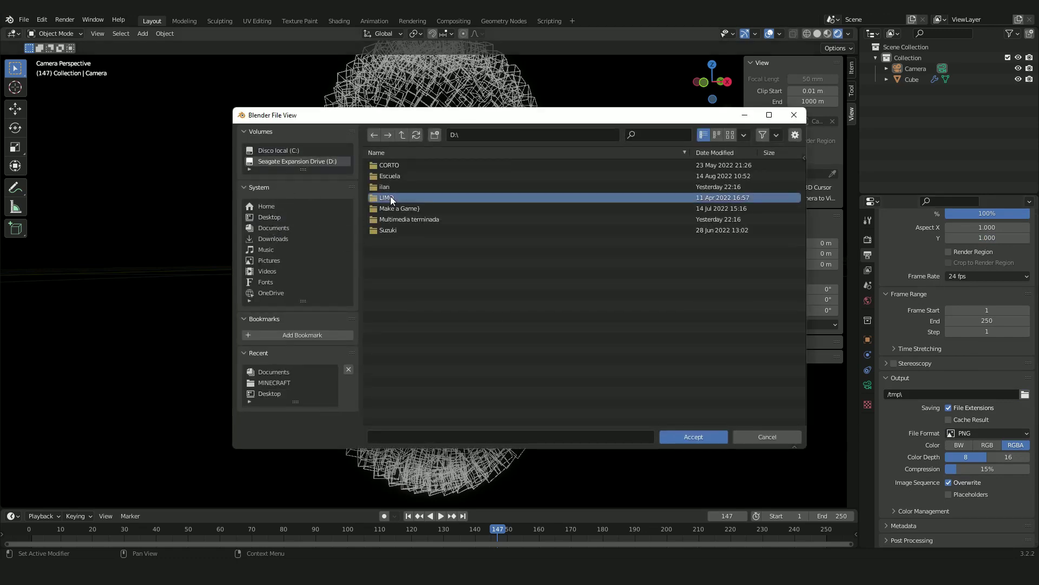
click(391, 196)
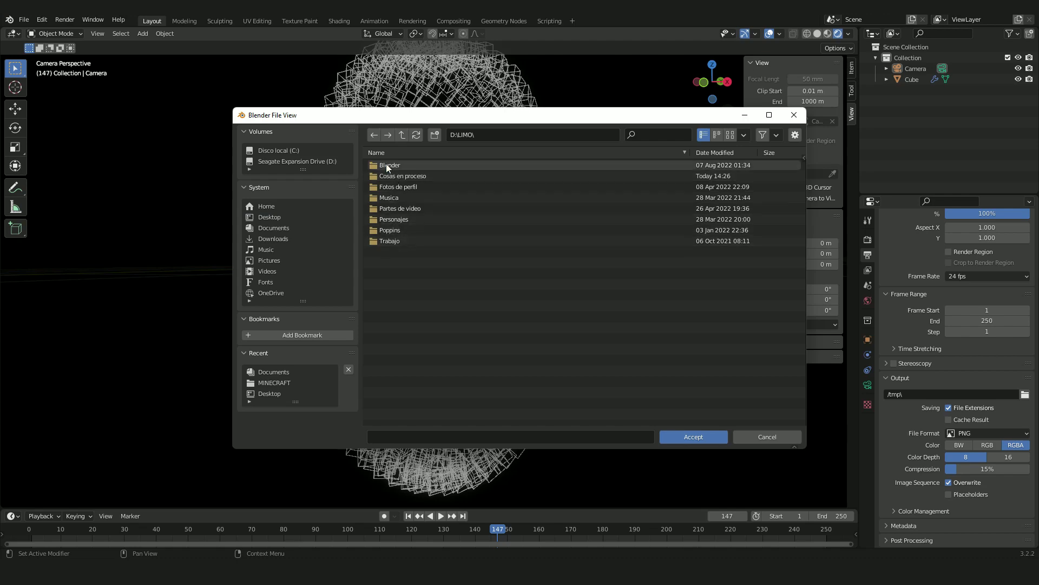
click(690, 437)
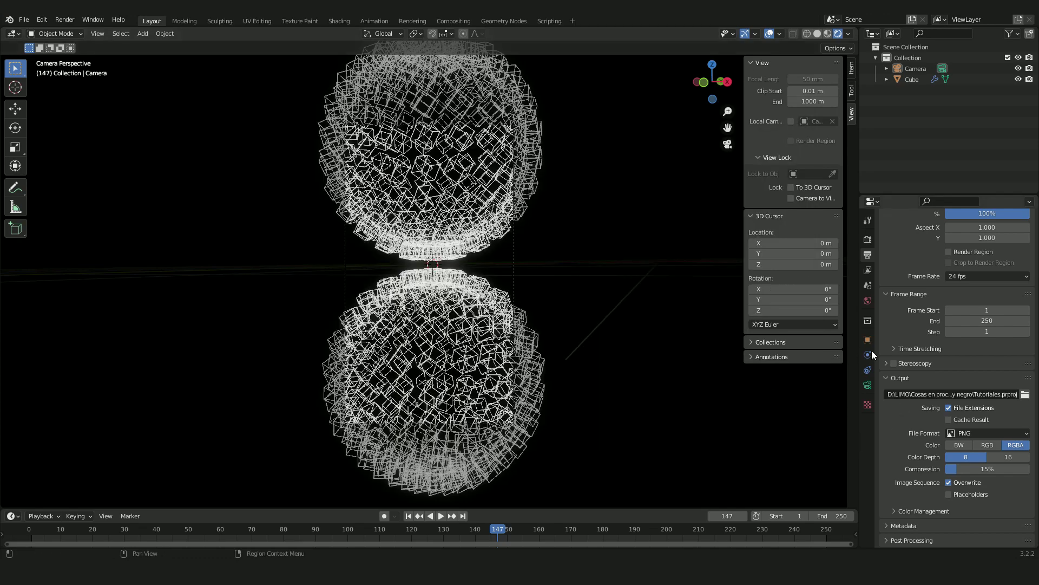
Render the full animation and show the whole vertical frame in the render window
scroll(907, 340, up, 3)
click(71, 19)
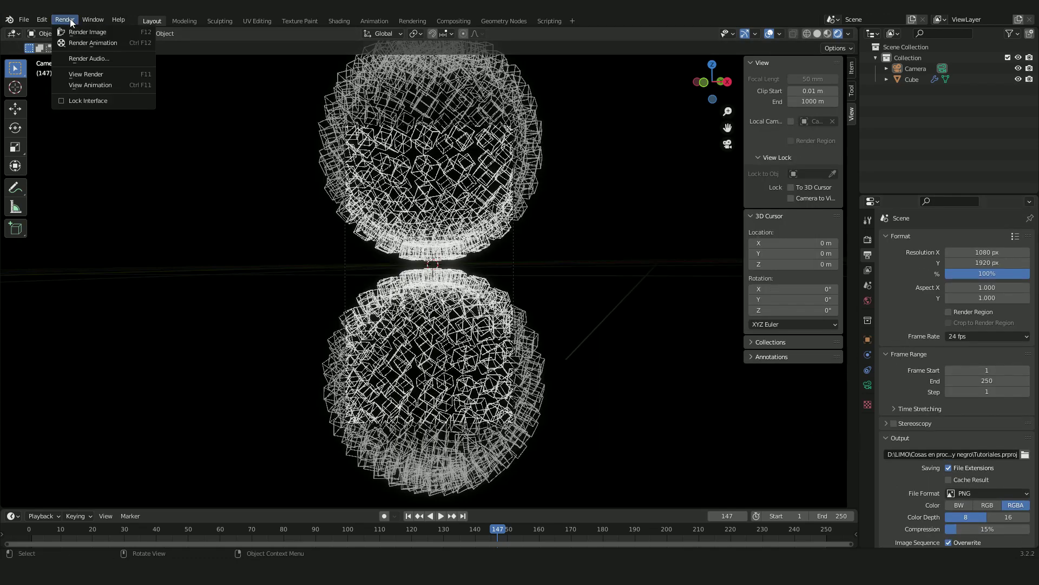
click(77, 42)
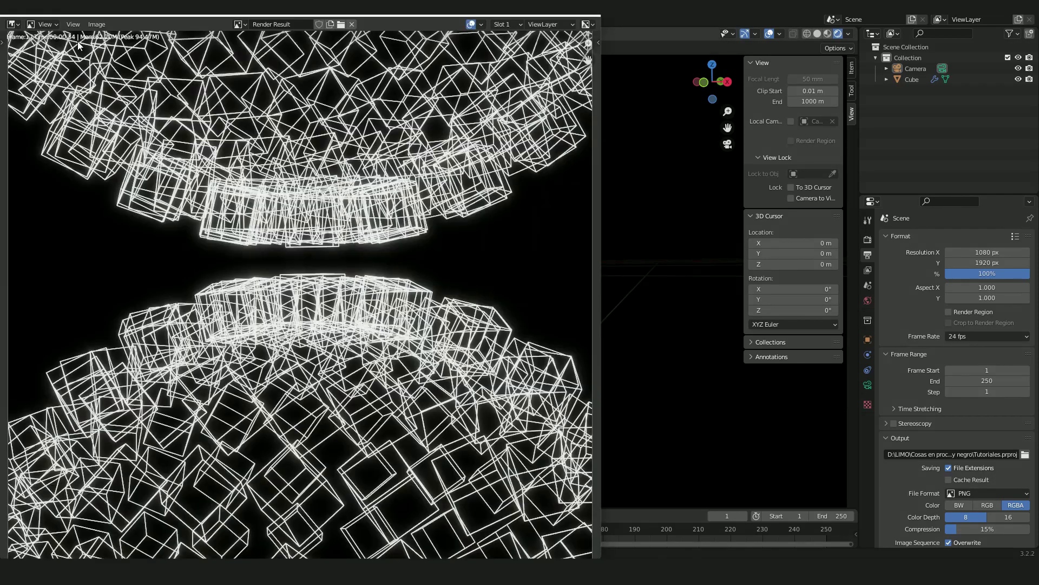
scroll(415, 262, down, 5)
scroll(416, 262, up, 1)
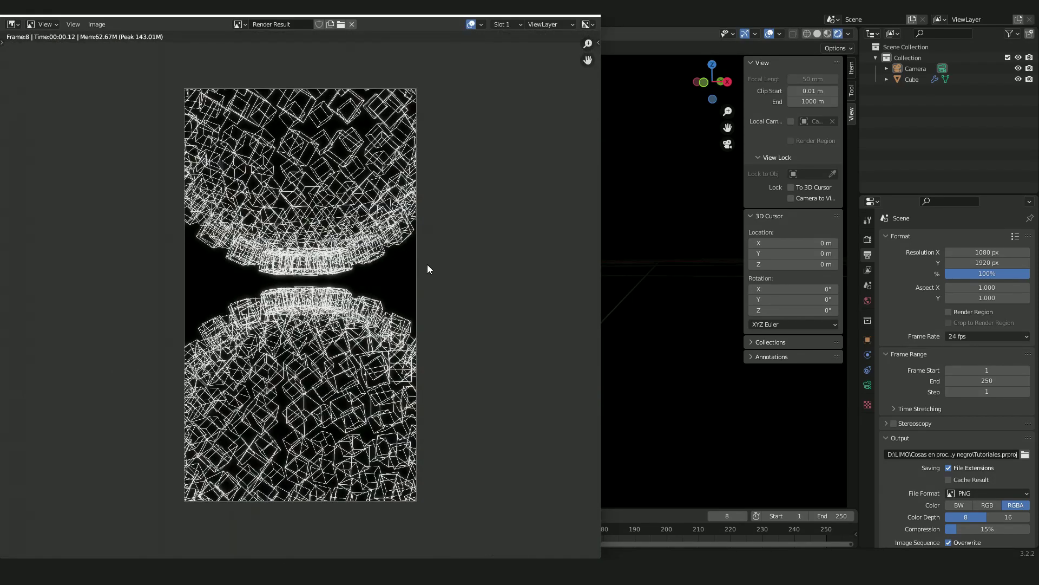